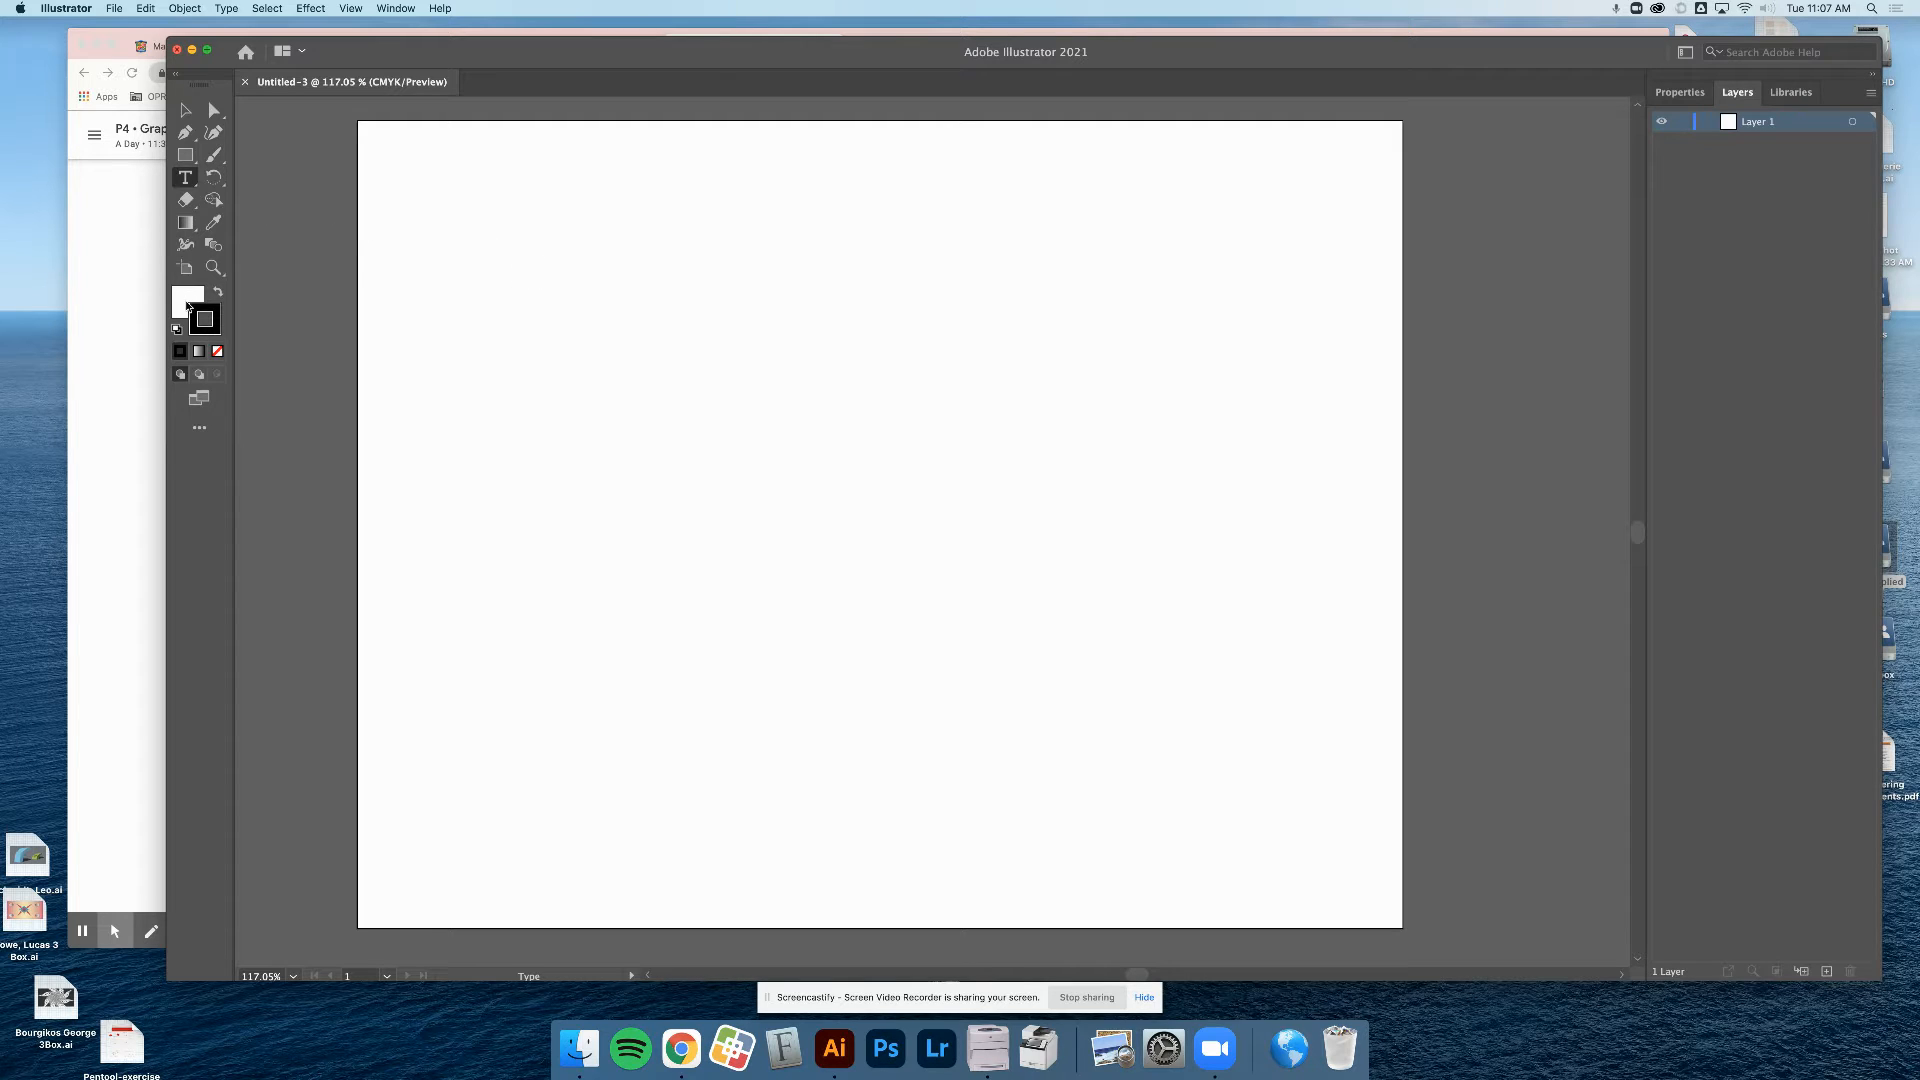
Add the point text "School" in the upper part of the artboard with a black fill and no stroke
click(217, 351)
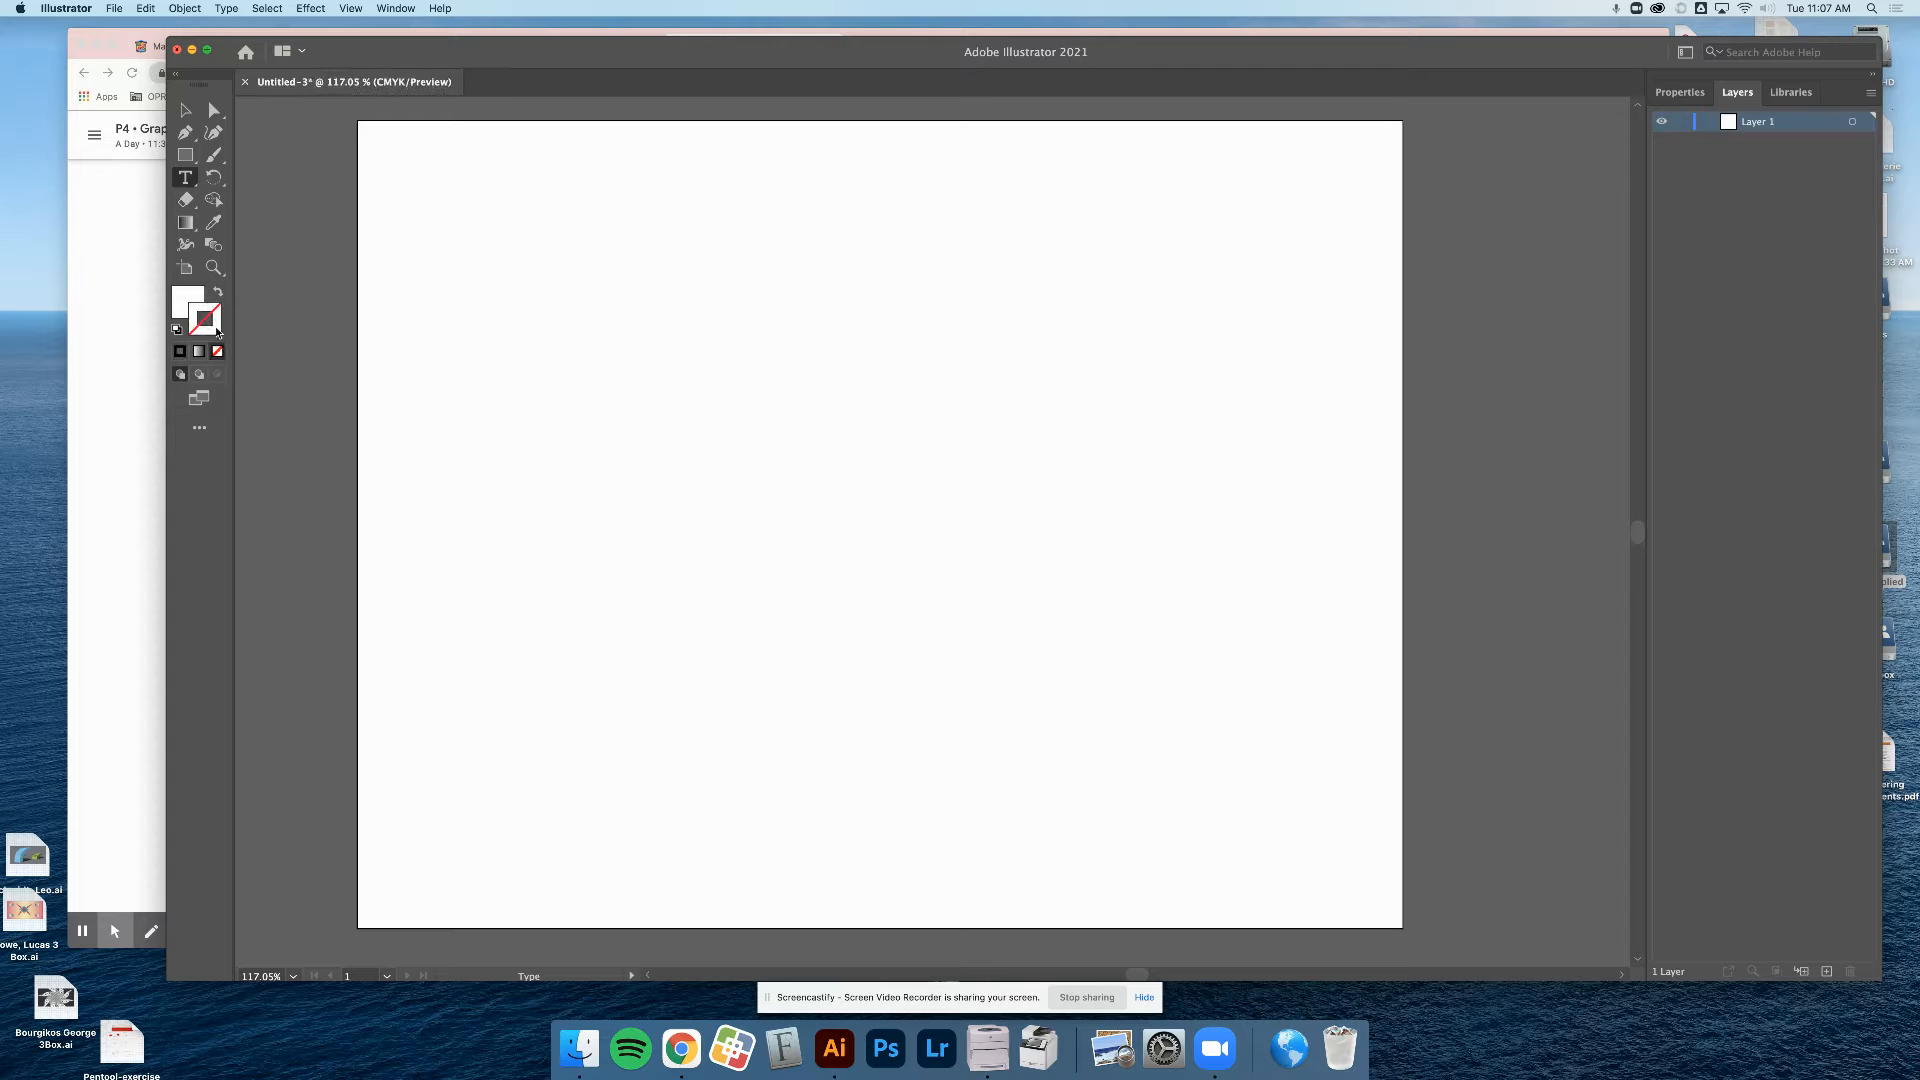
click(177, 329)
click(191, 300)
click(217, 351)
click(600, 320)
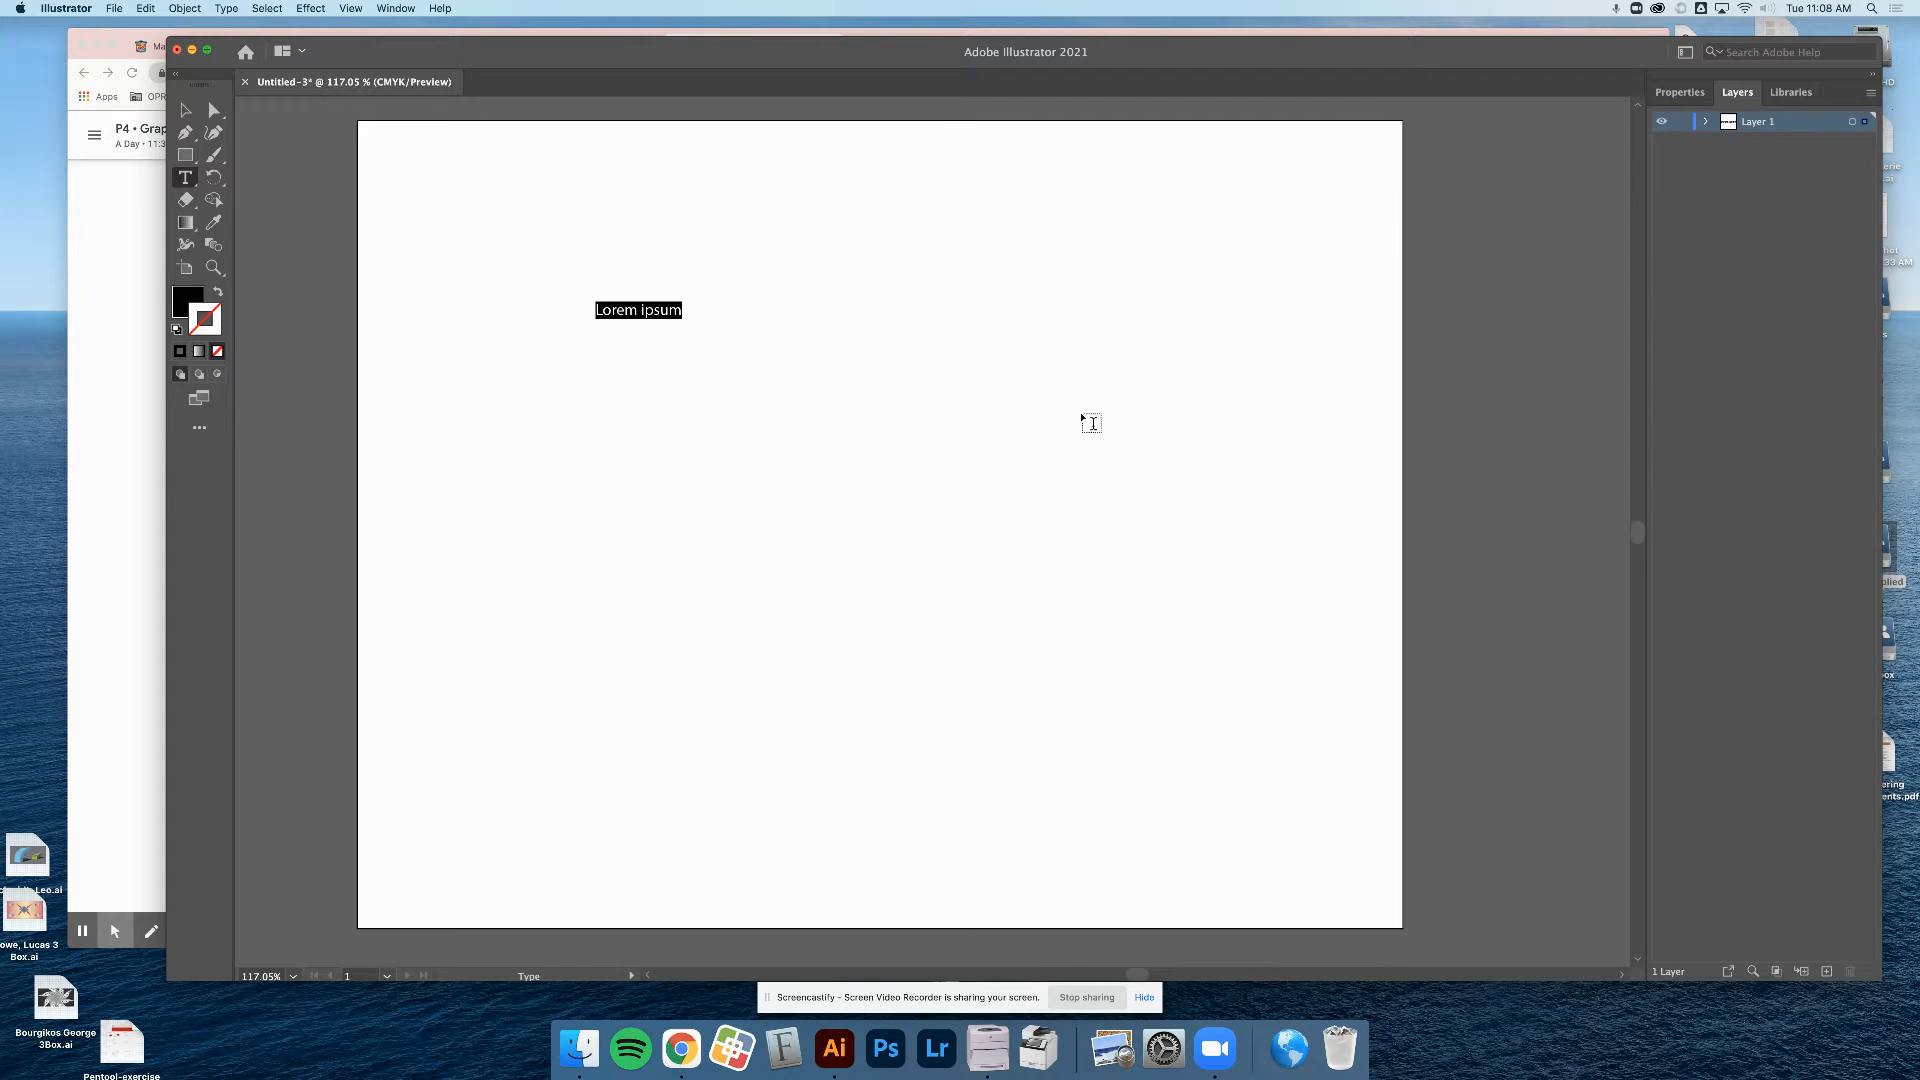
text(School)
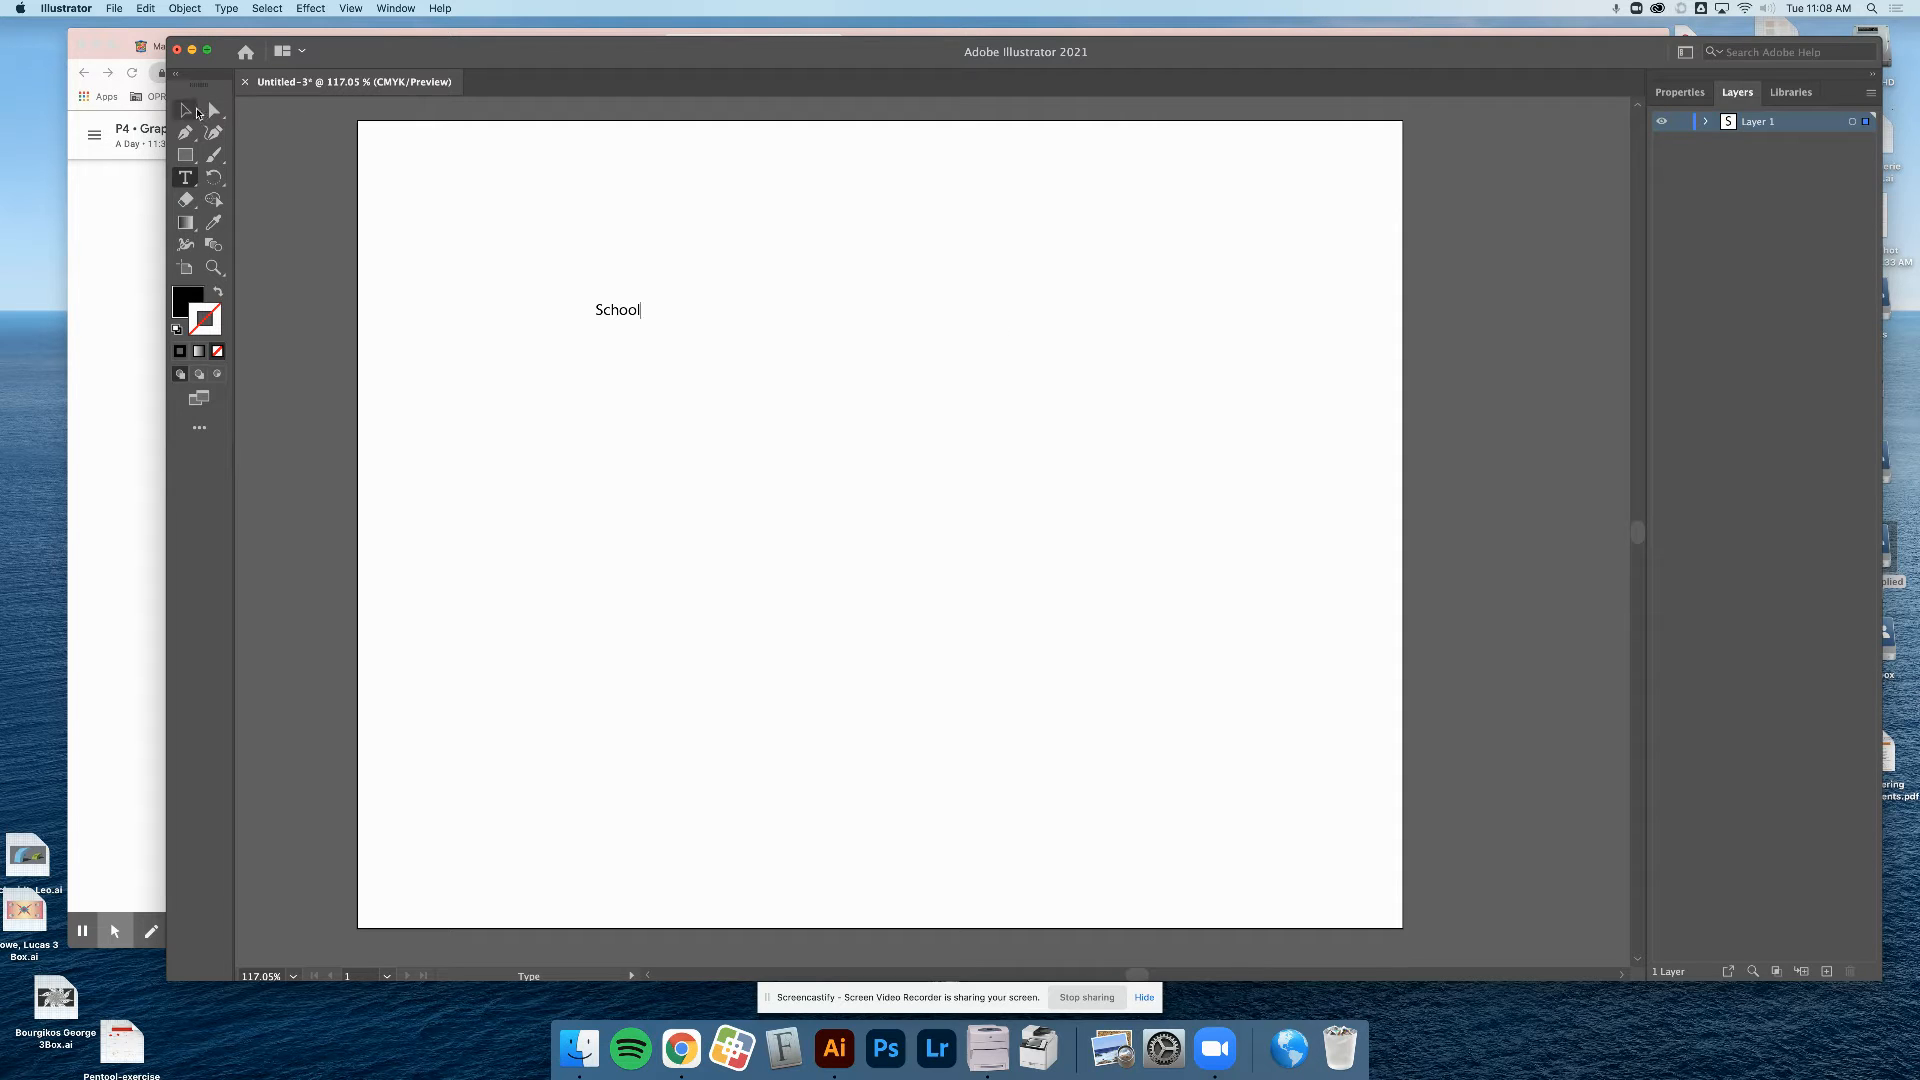
Scale the "School" text up to about 6.3 in wide and centre it horizontally in the artboard's upper half
click(185, 111)
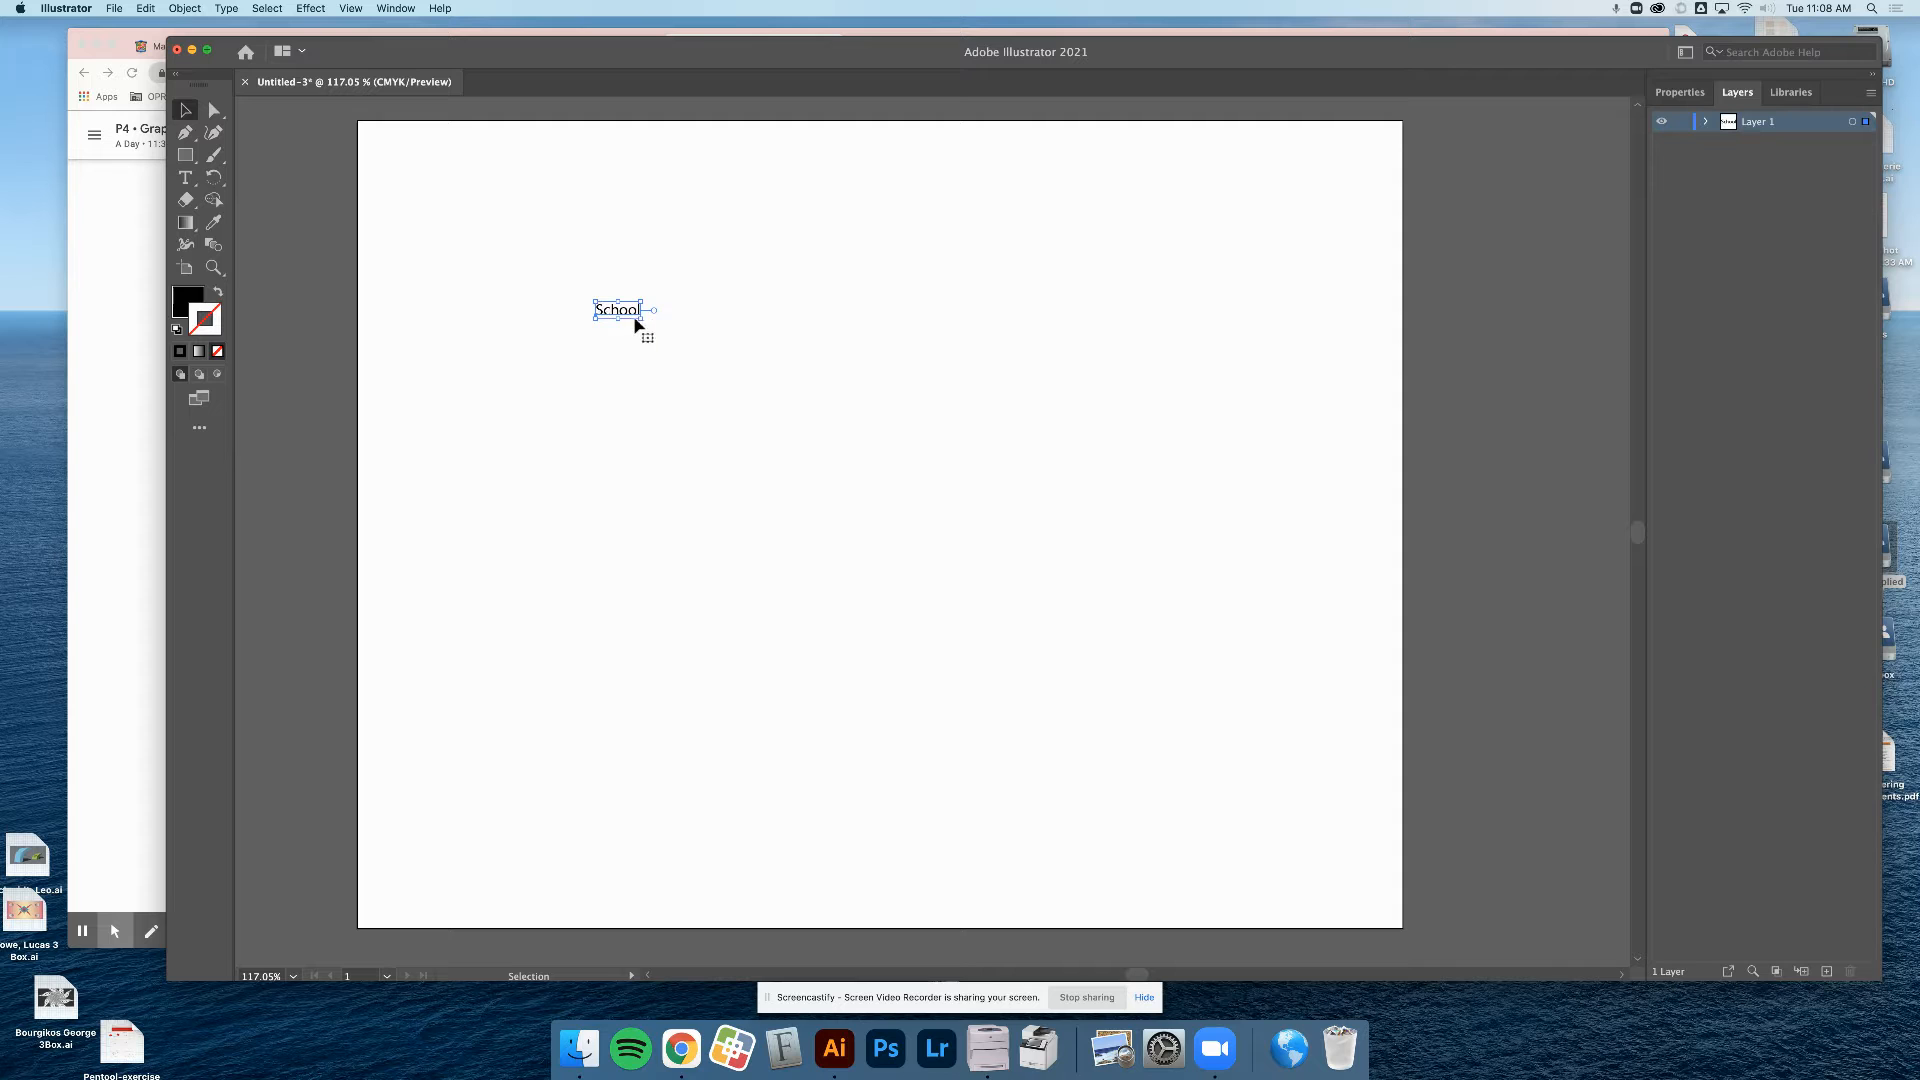
drag(641, 320, 1258, 531)
drag(1106, 484, 1093, 472)
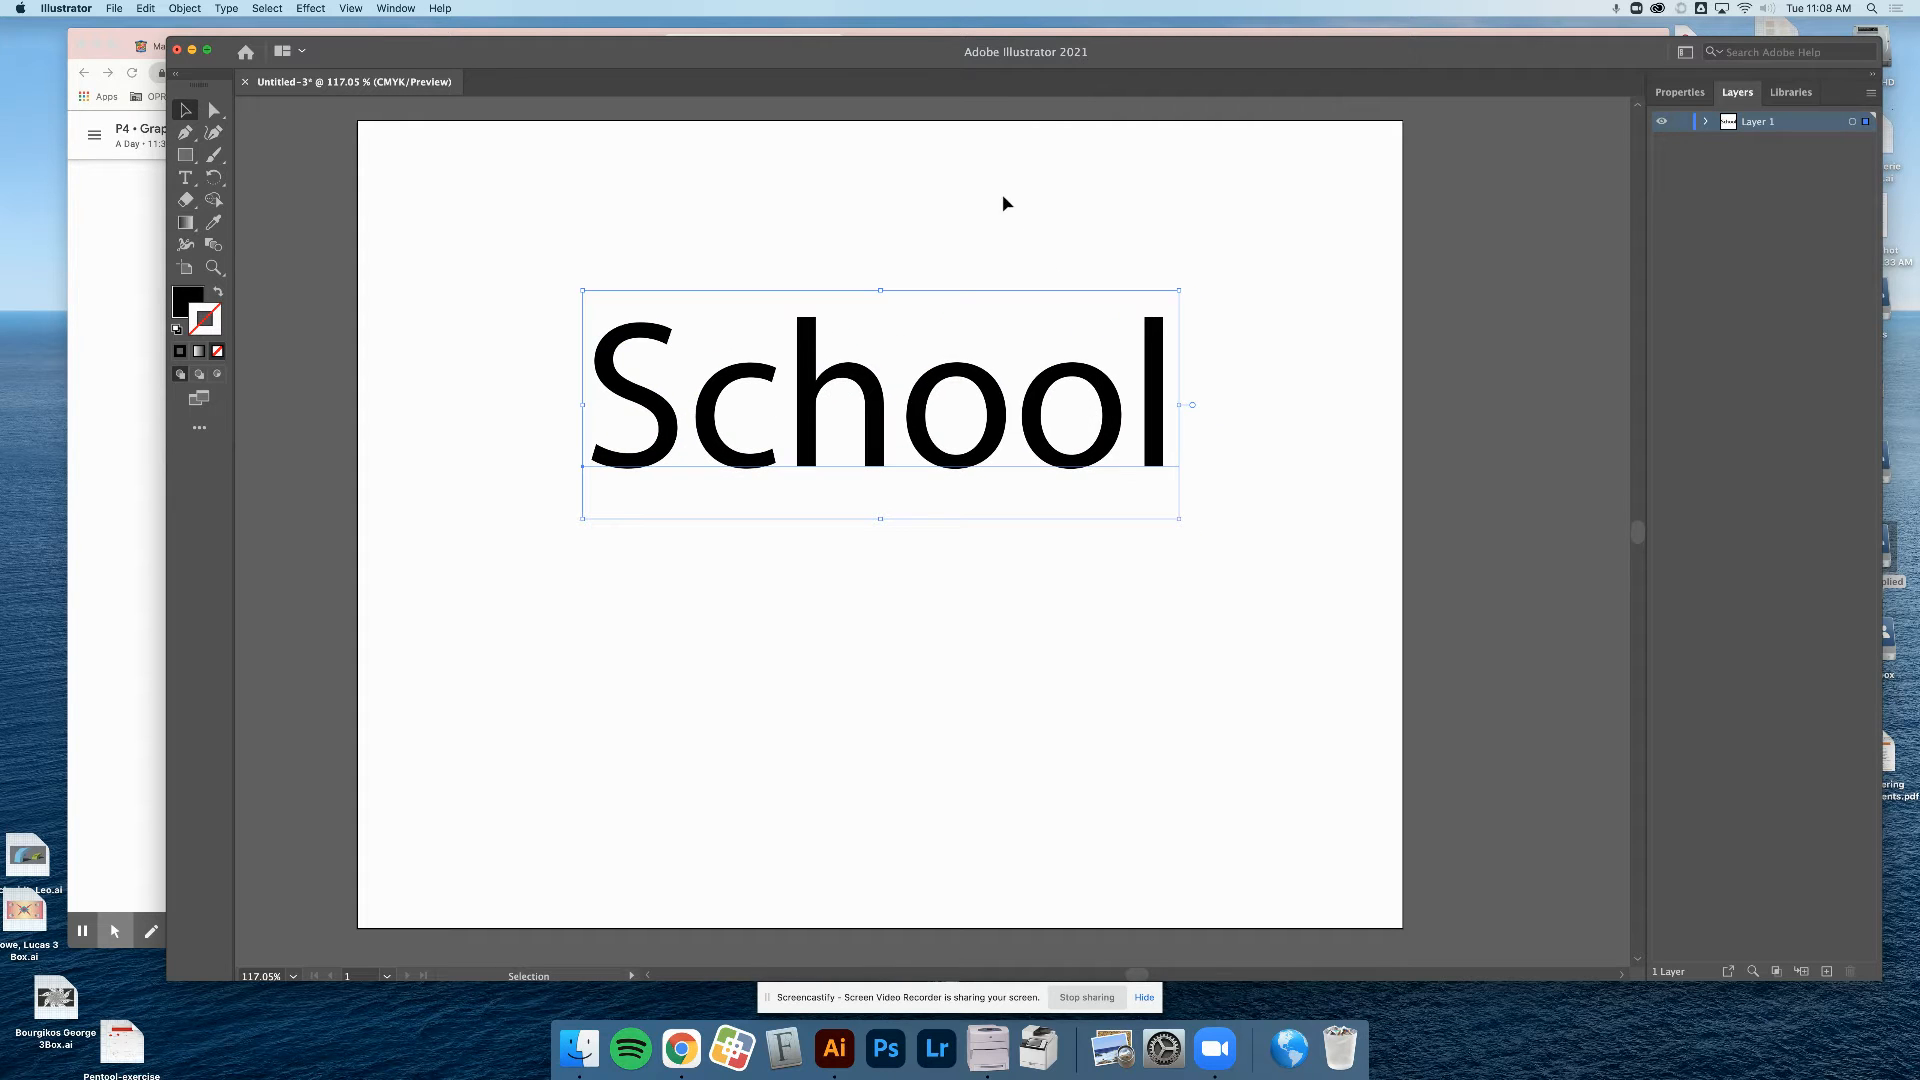
Reposition and enlarge the application window, and show the Control bar
drag(836, 60, 704, 41)
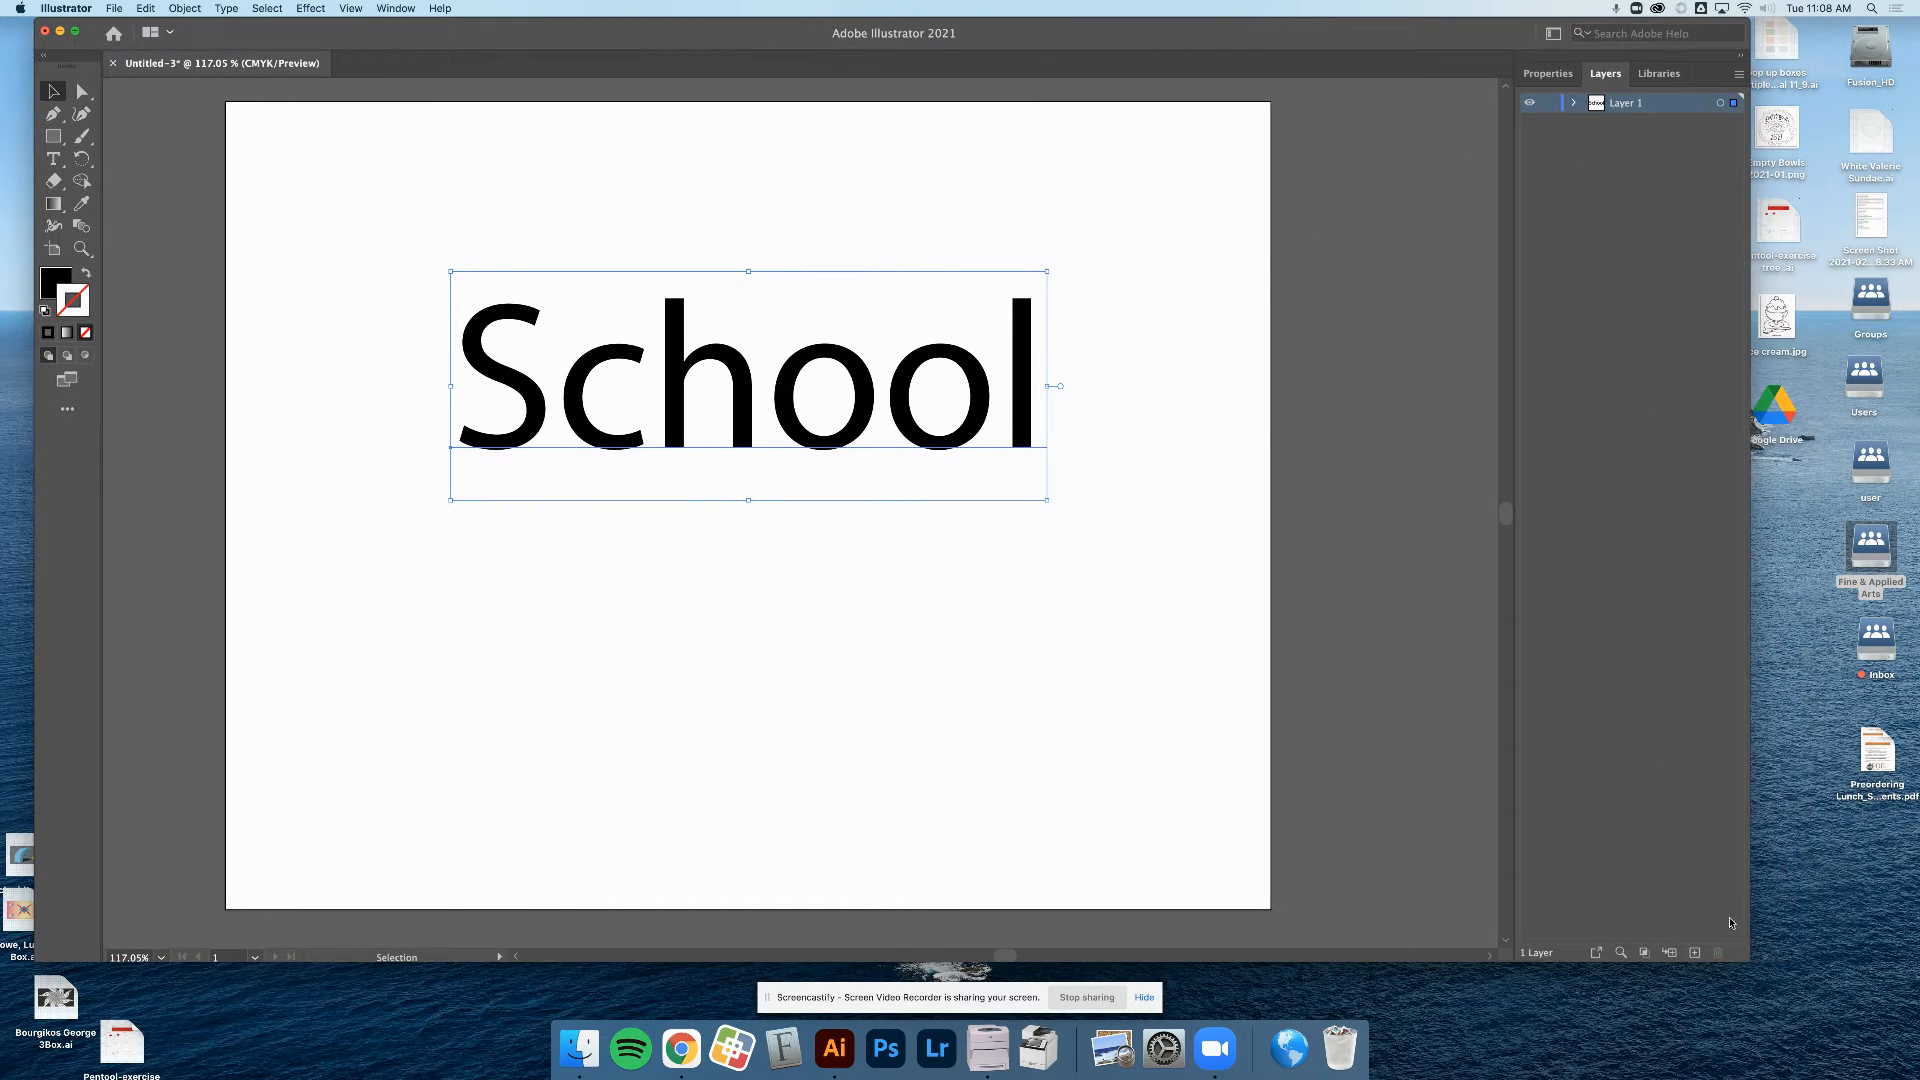
drag(1748, 961, 1881, 999)
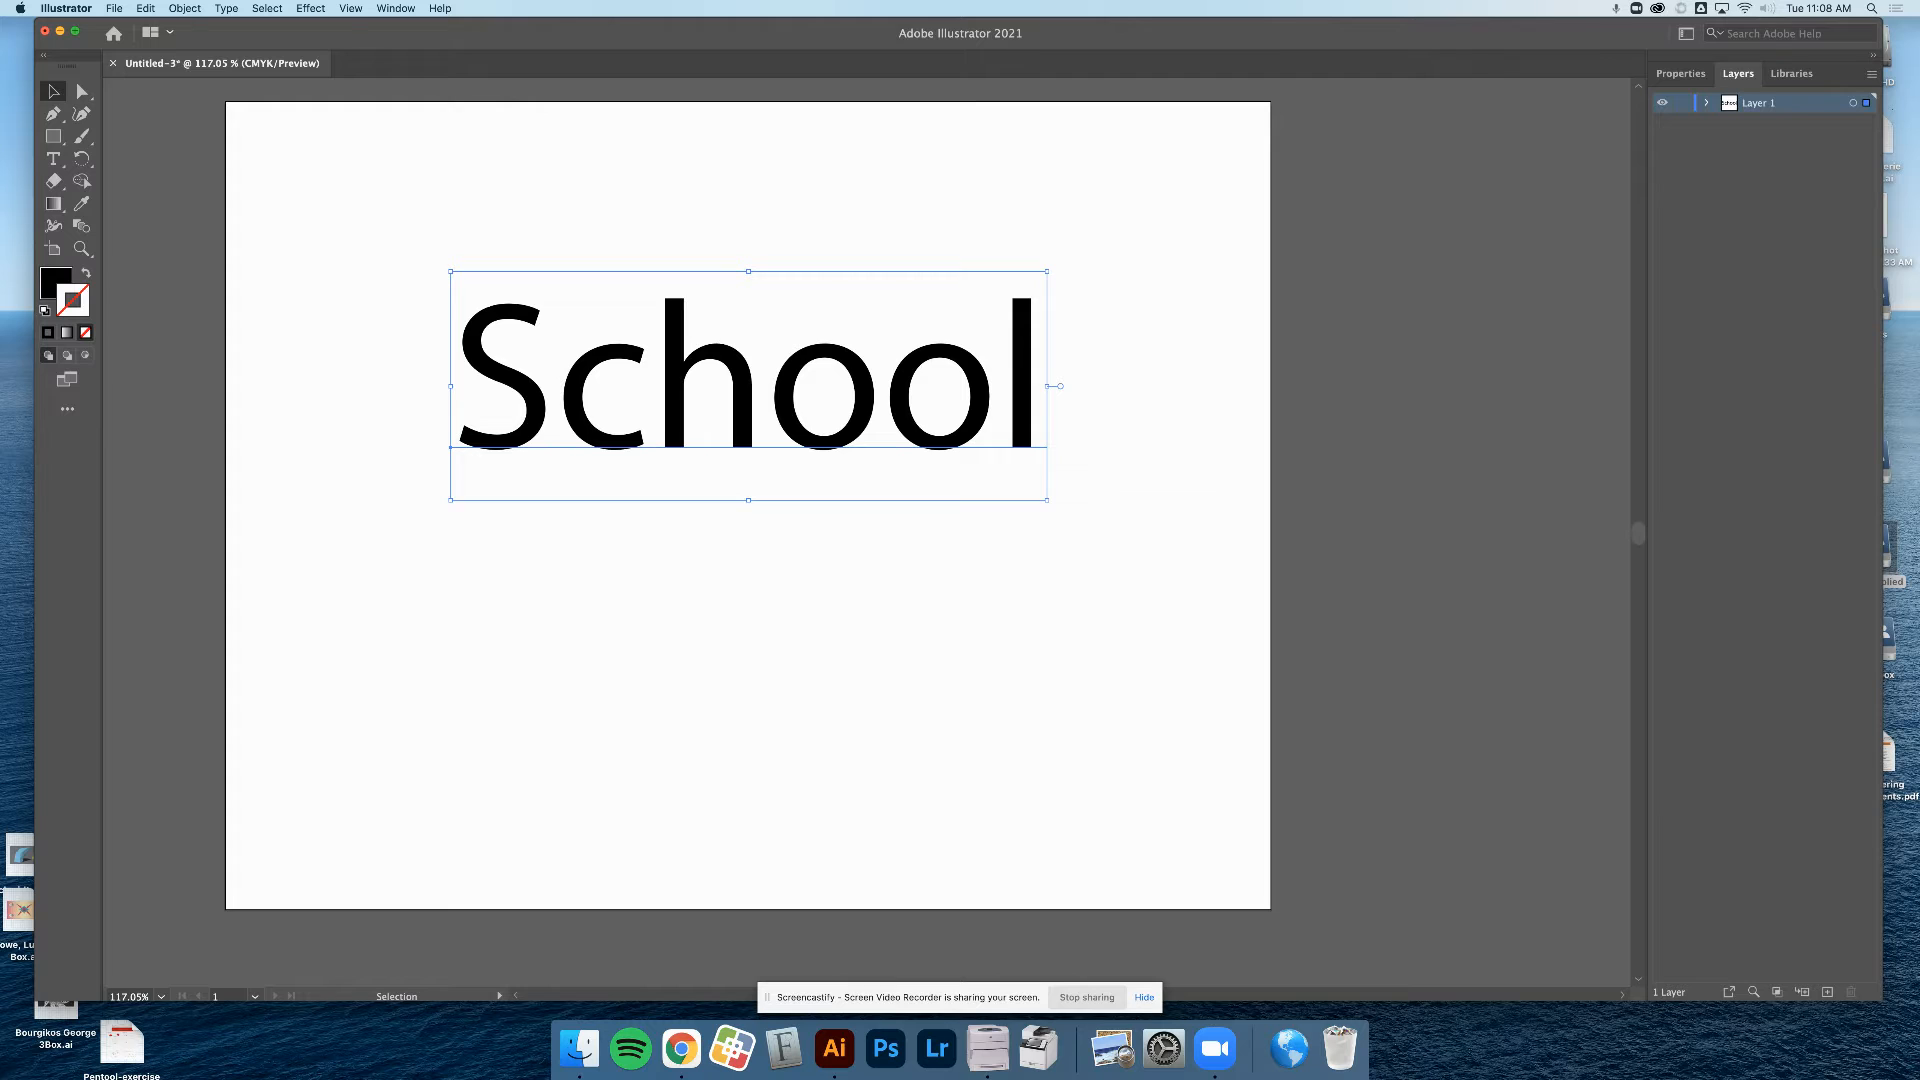
click(395, 9)
mouse_move(350, 8)
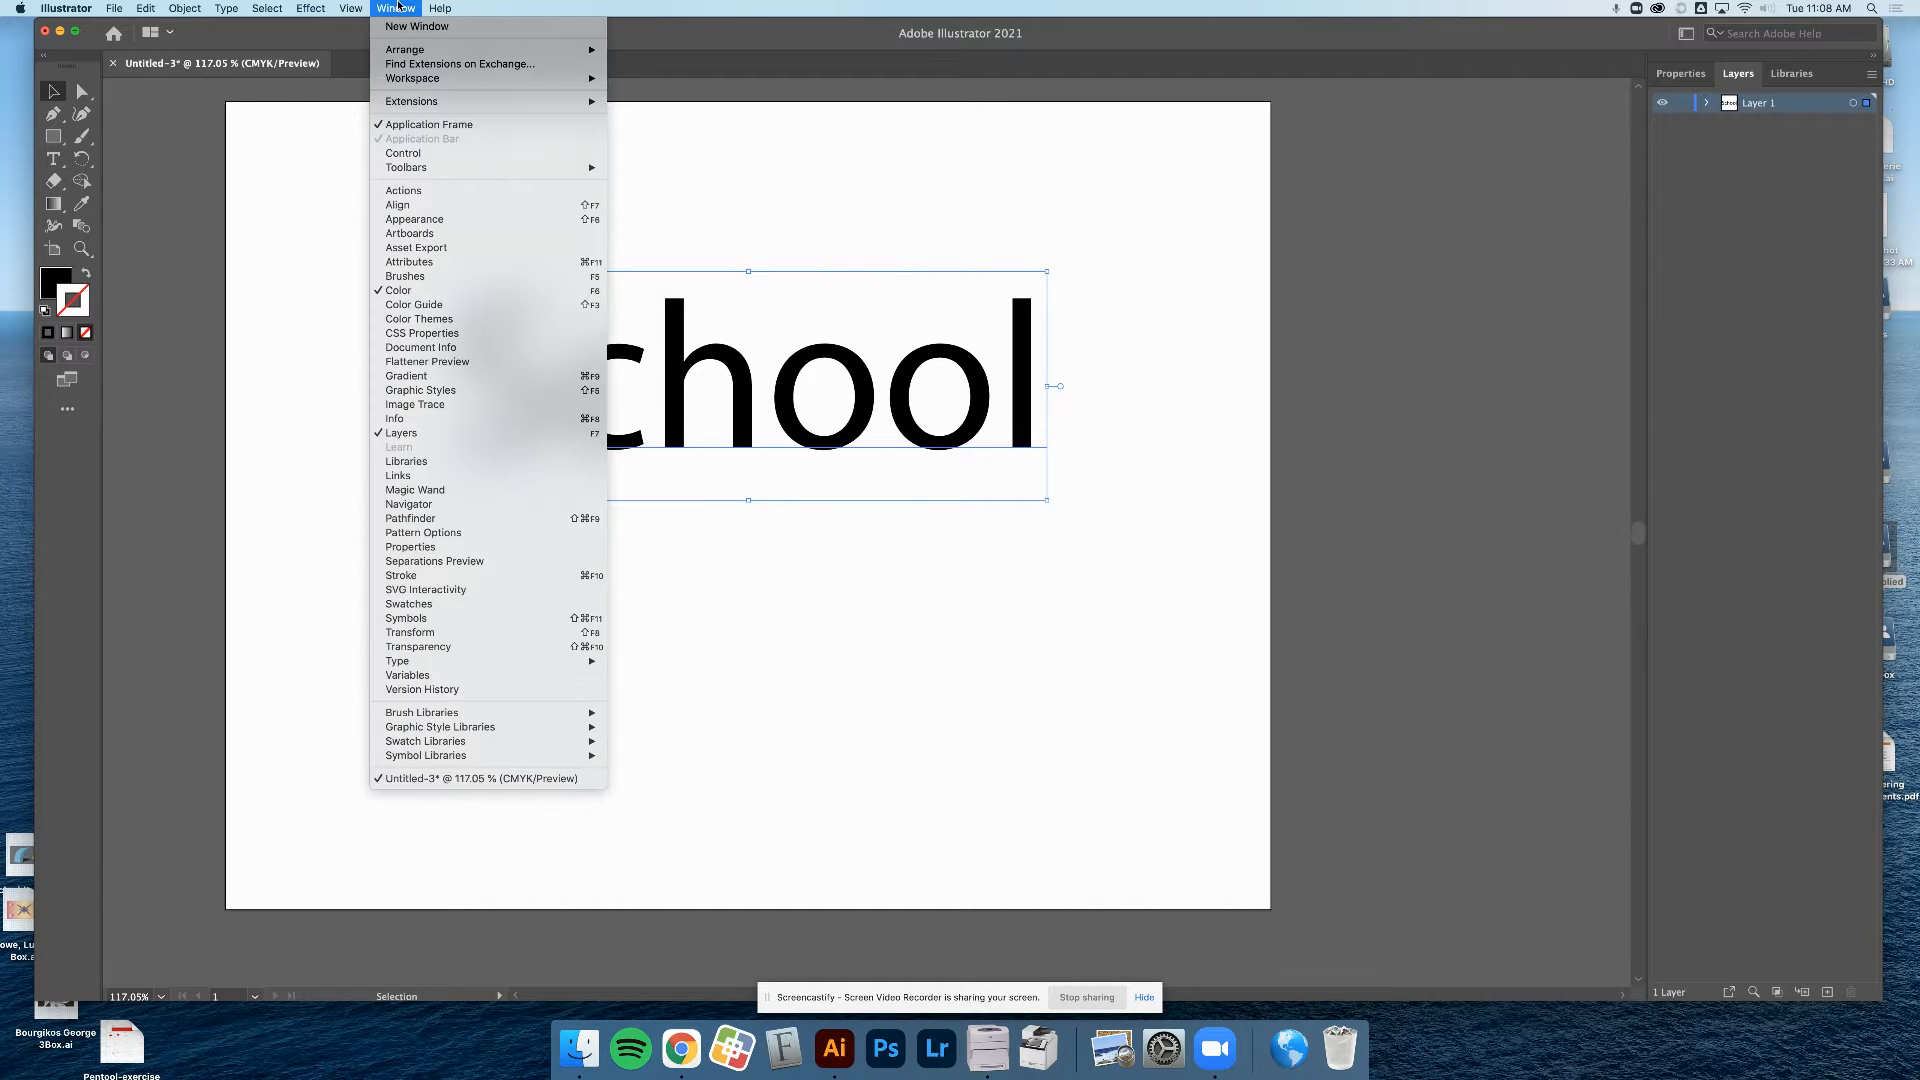
mouse_move(413, 80)
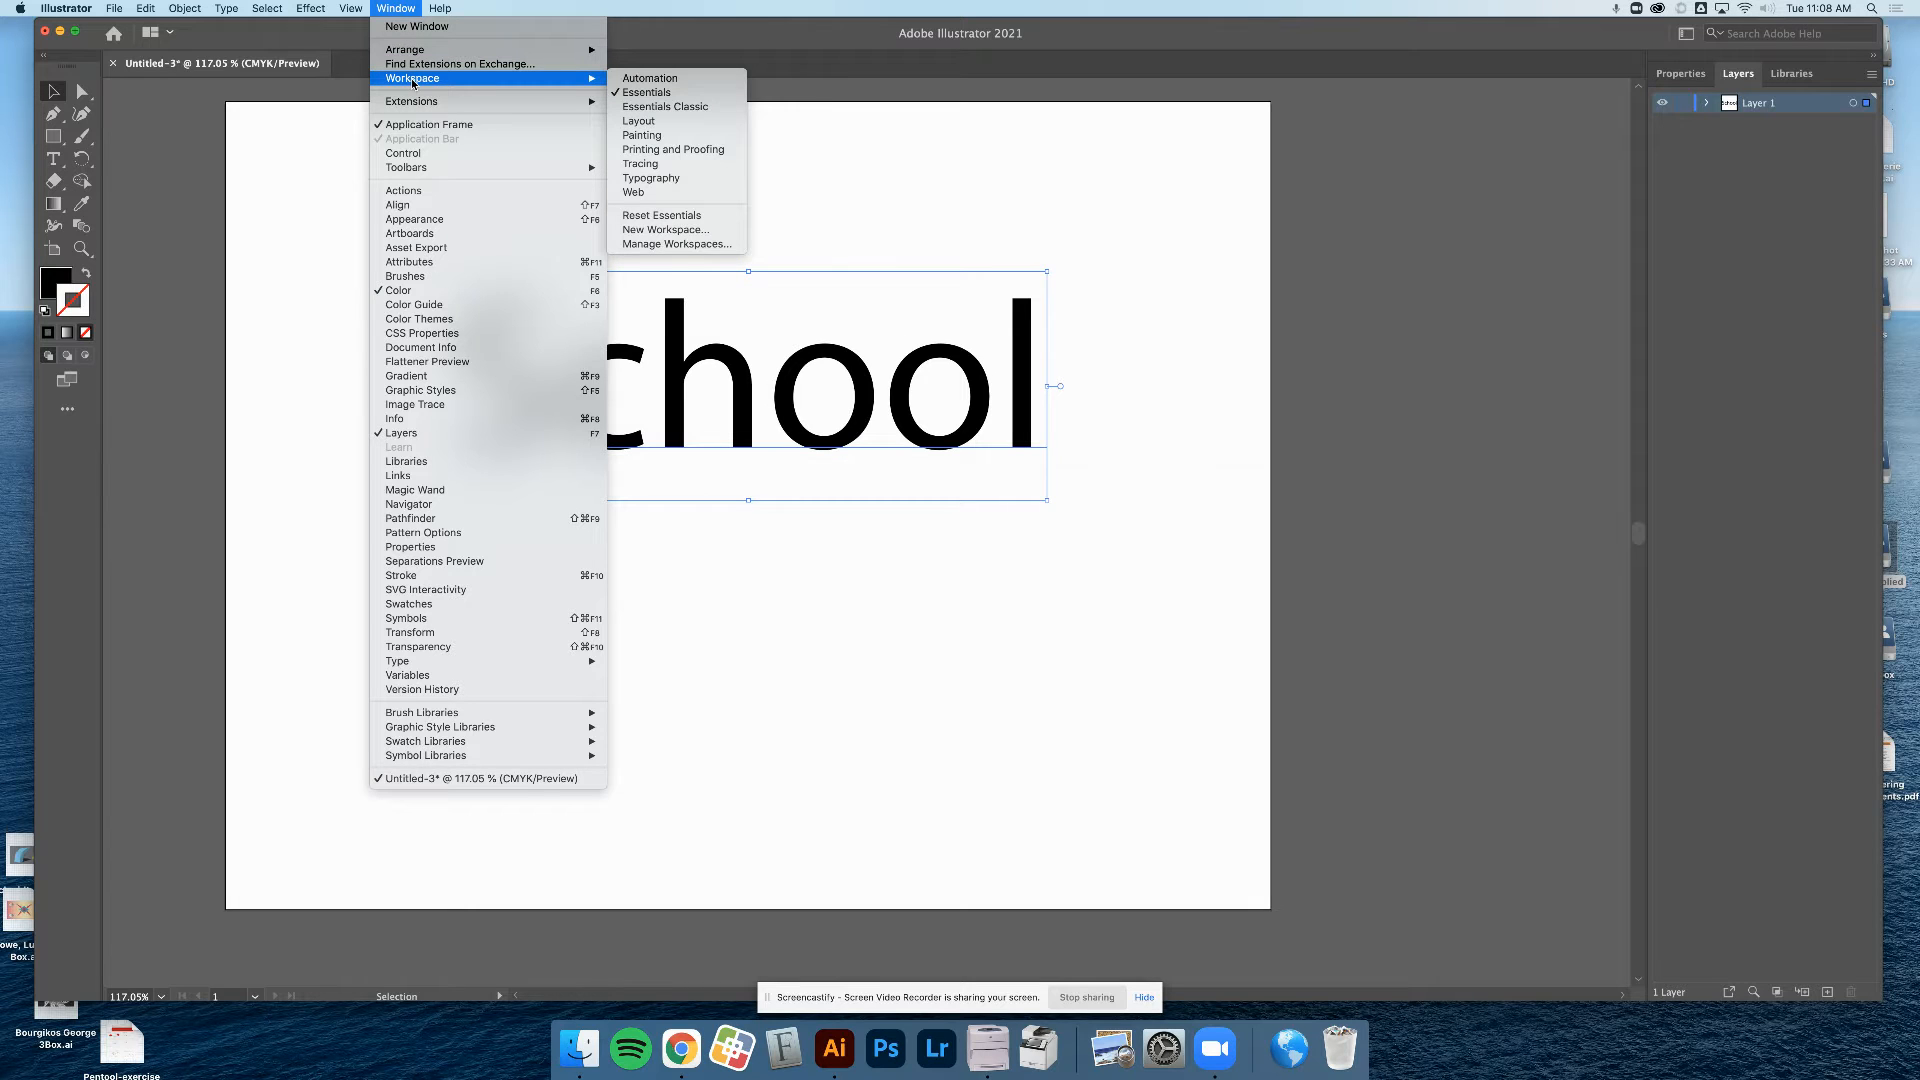
click(414, 156)
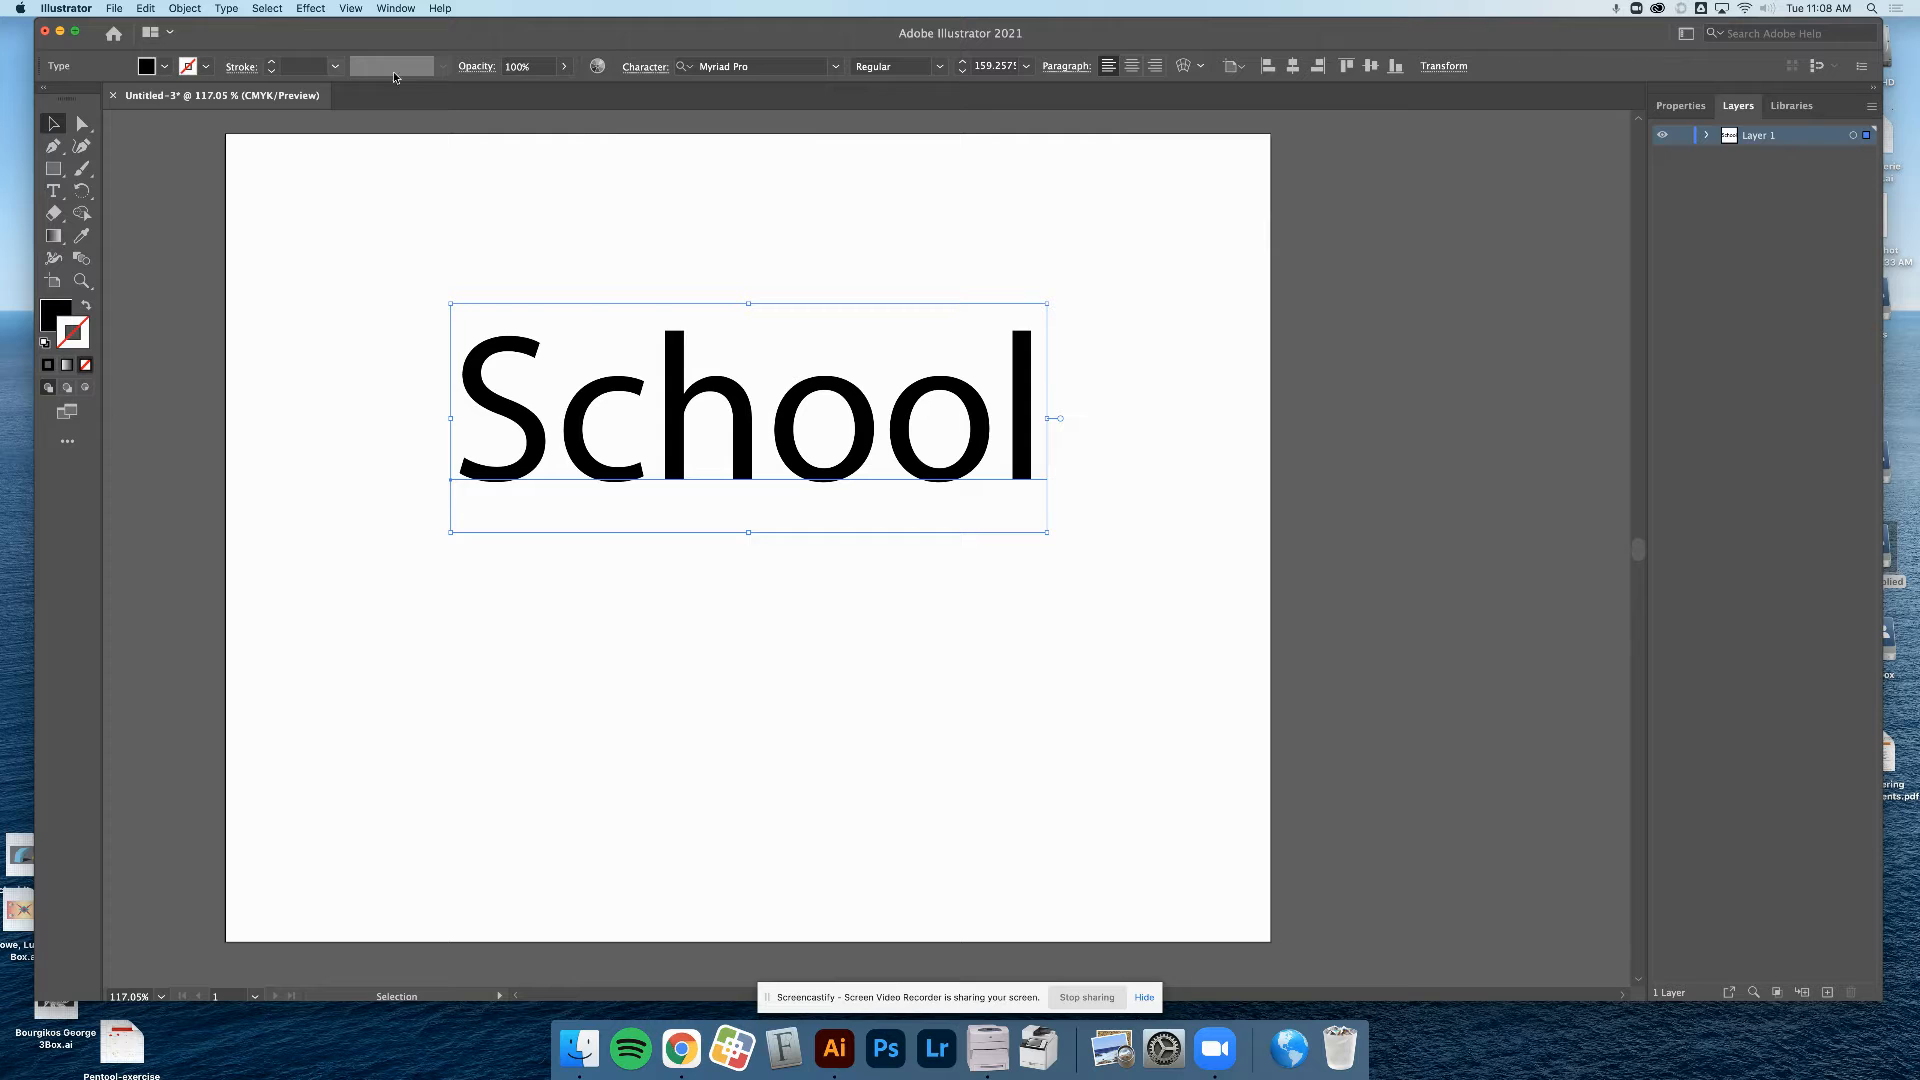
click(378, 7)
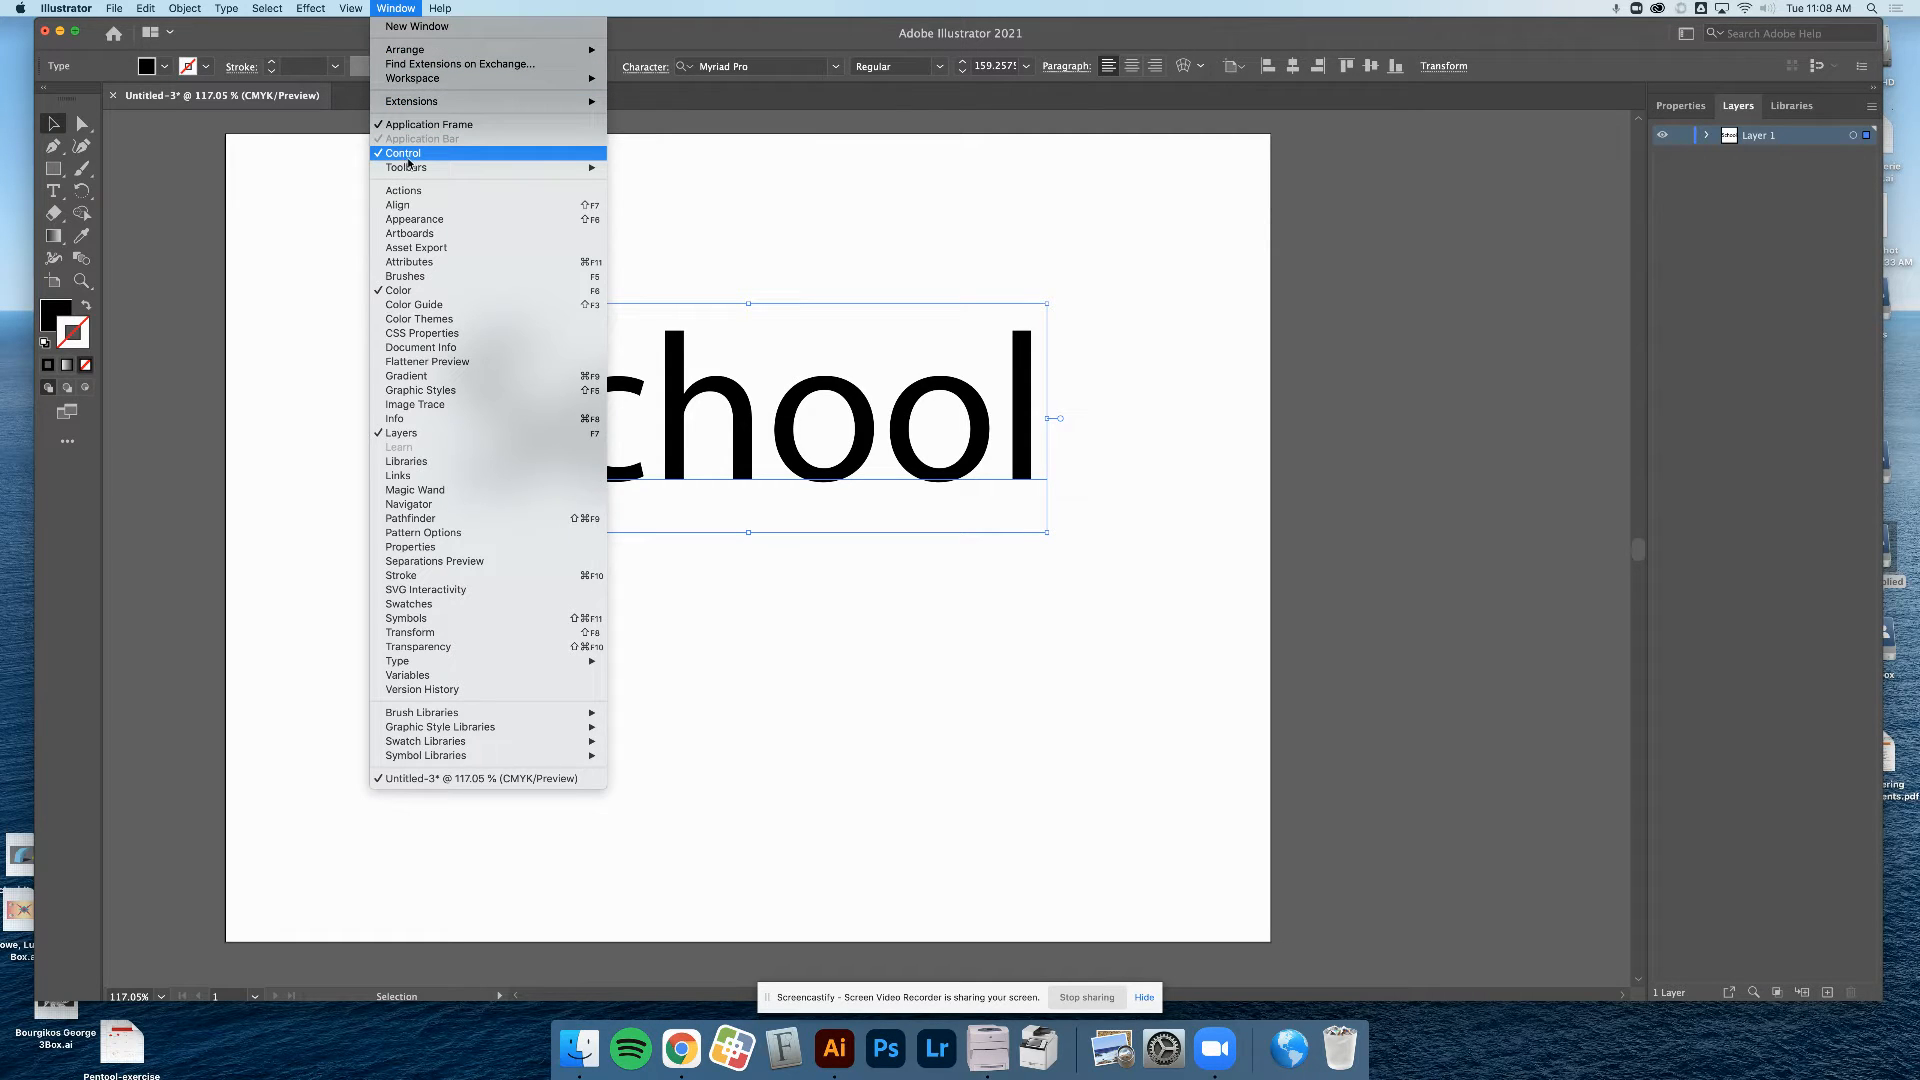
click(966, 106)
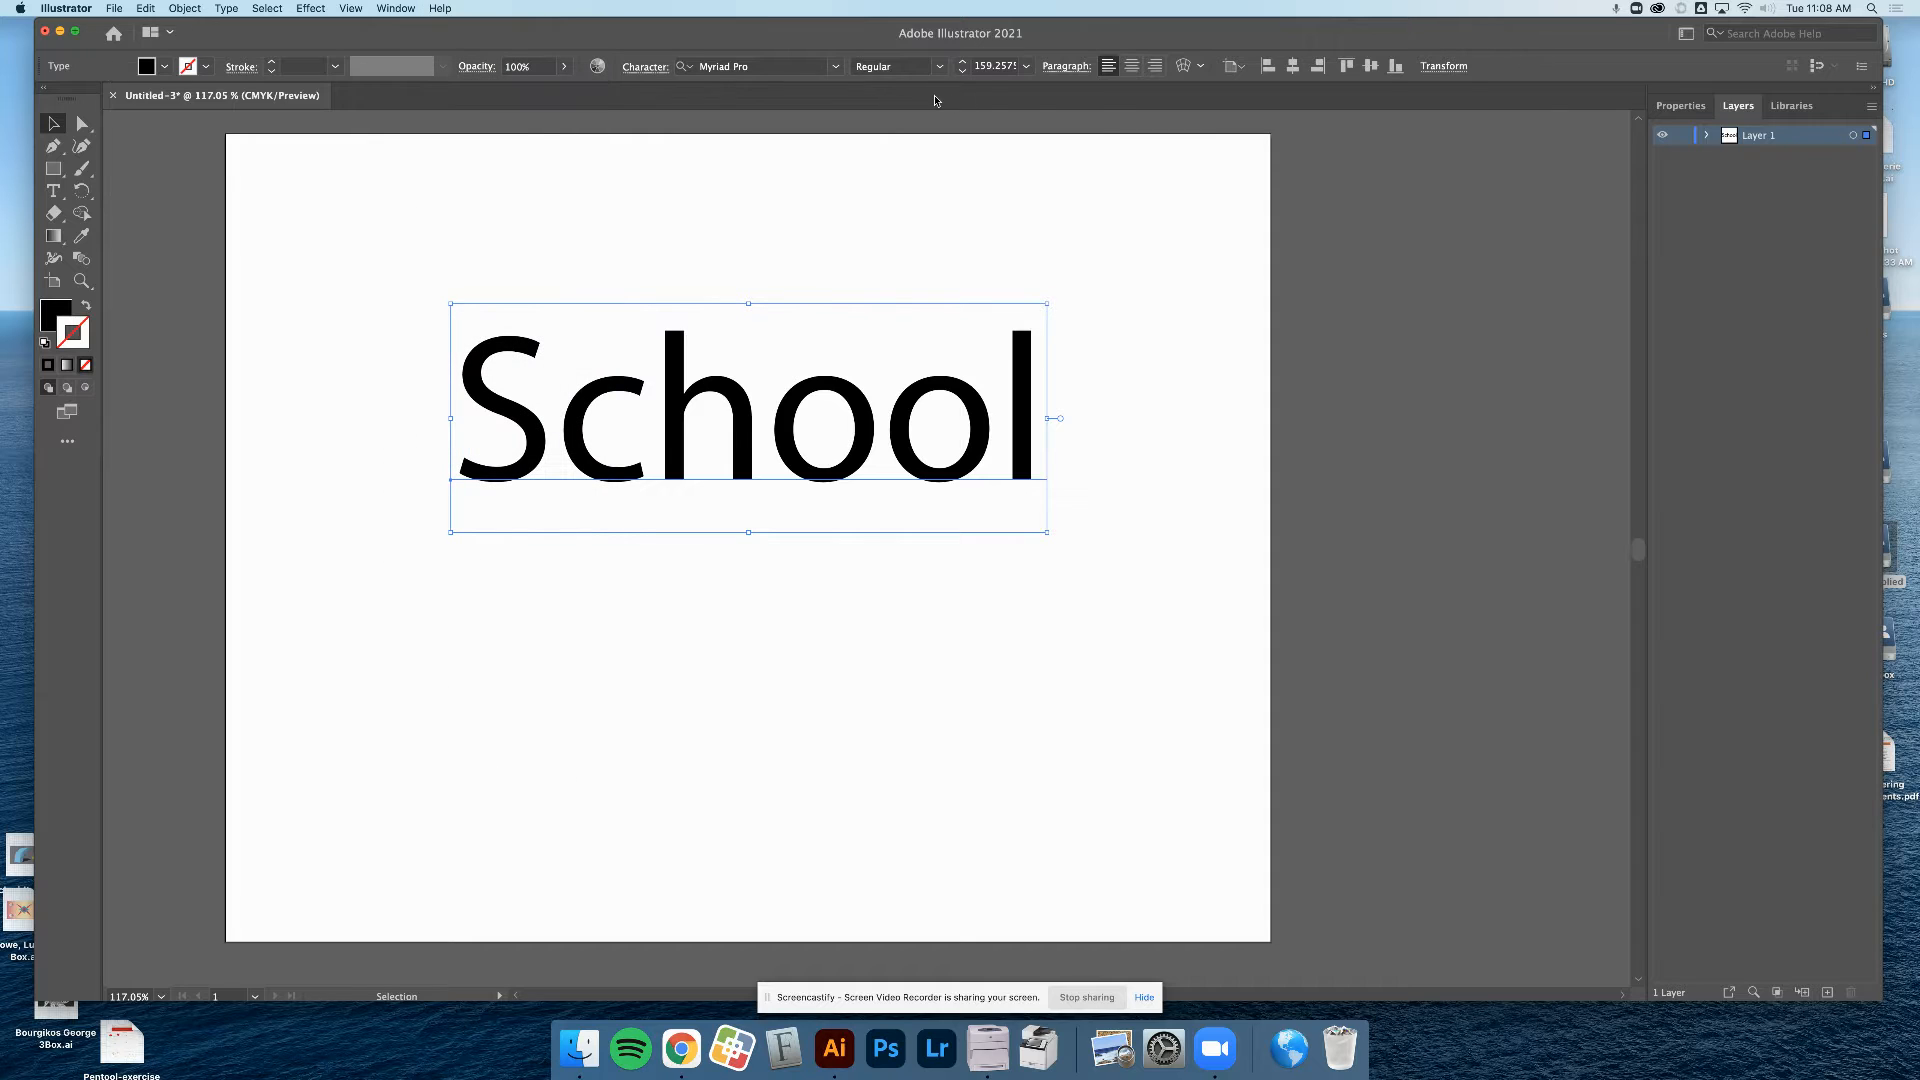
Set the font of "School" to American Typewriter and scale the text down to about 6.2 in wide
click(1684, 110)
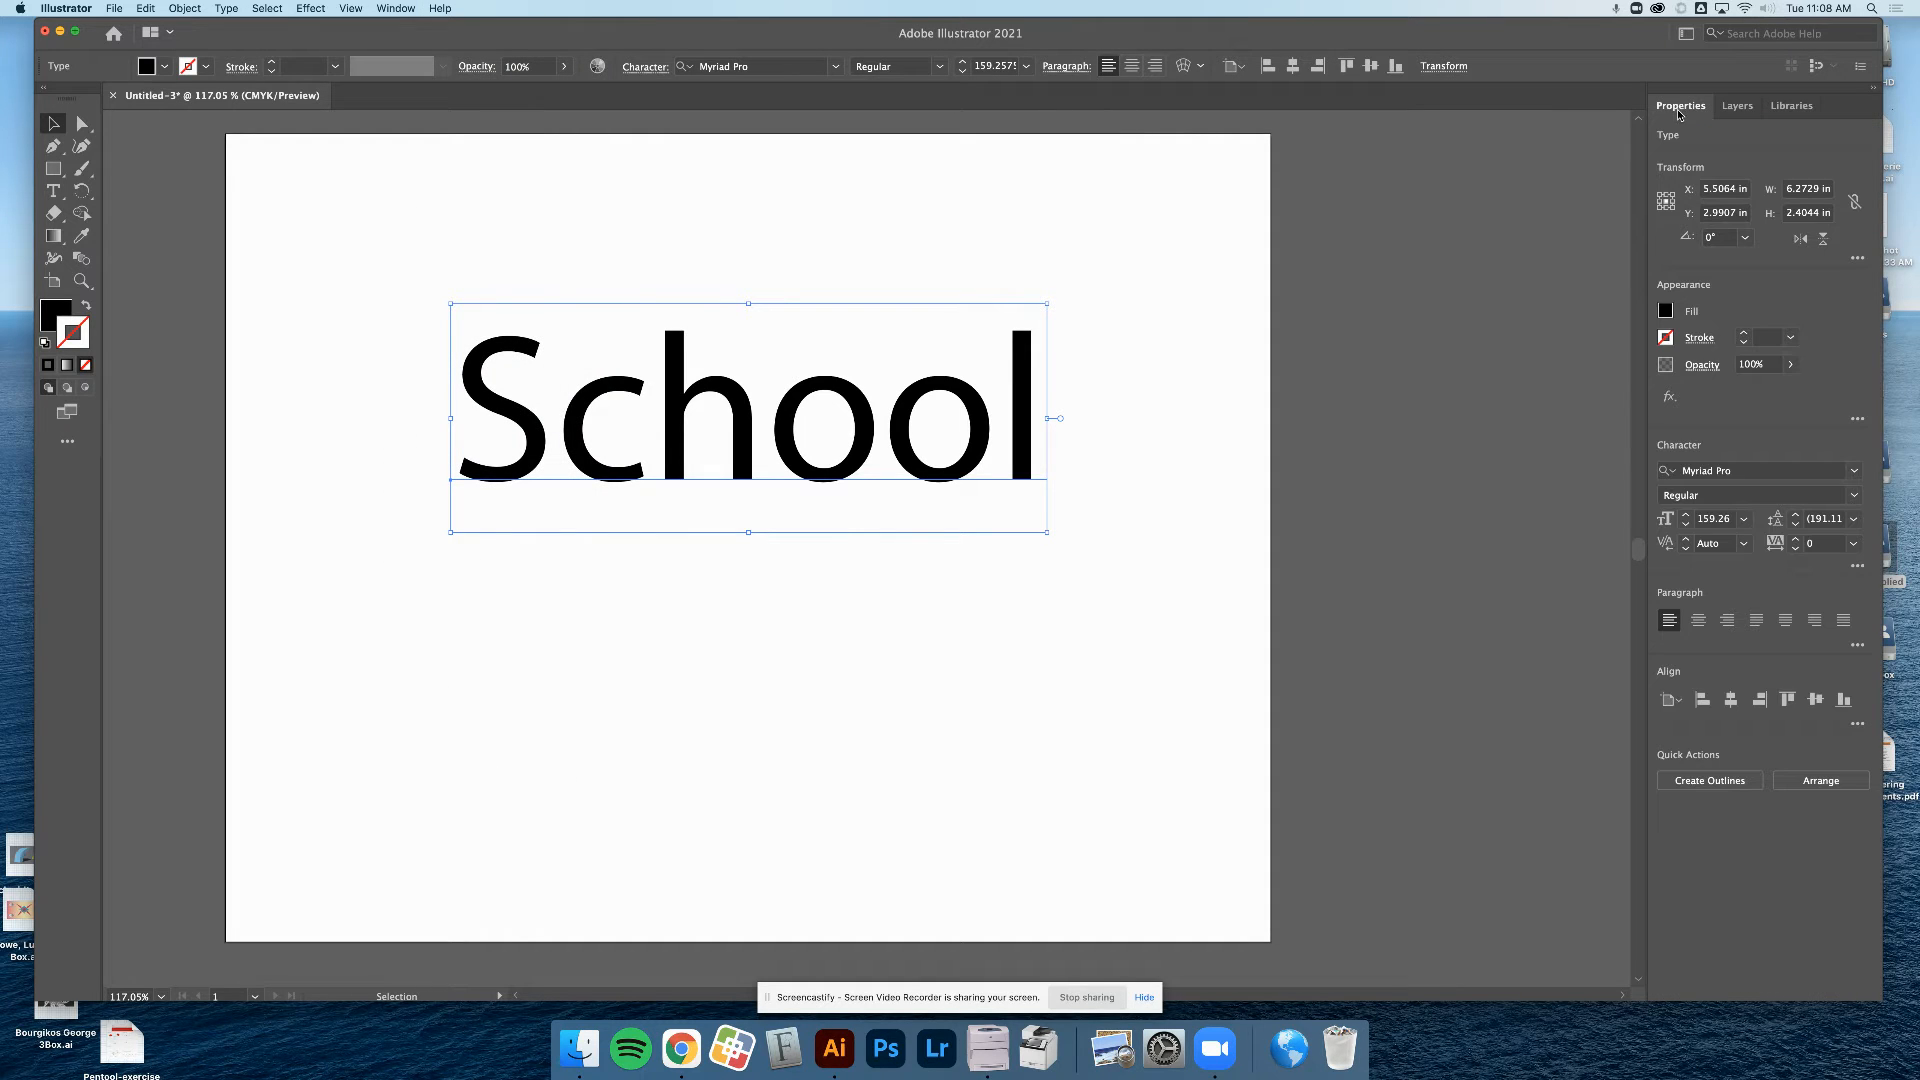
click(1736, 108)
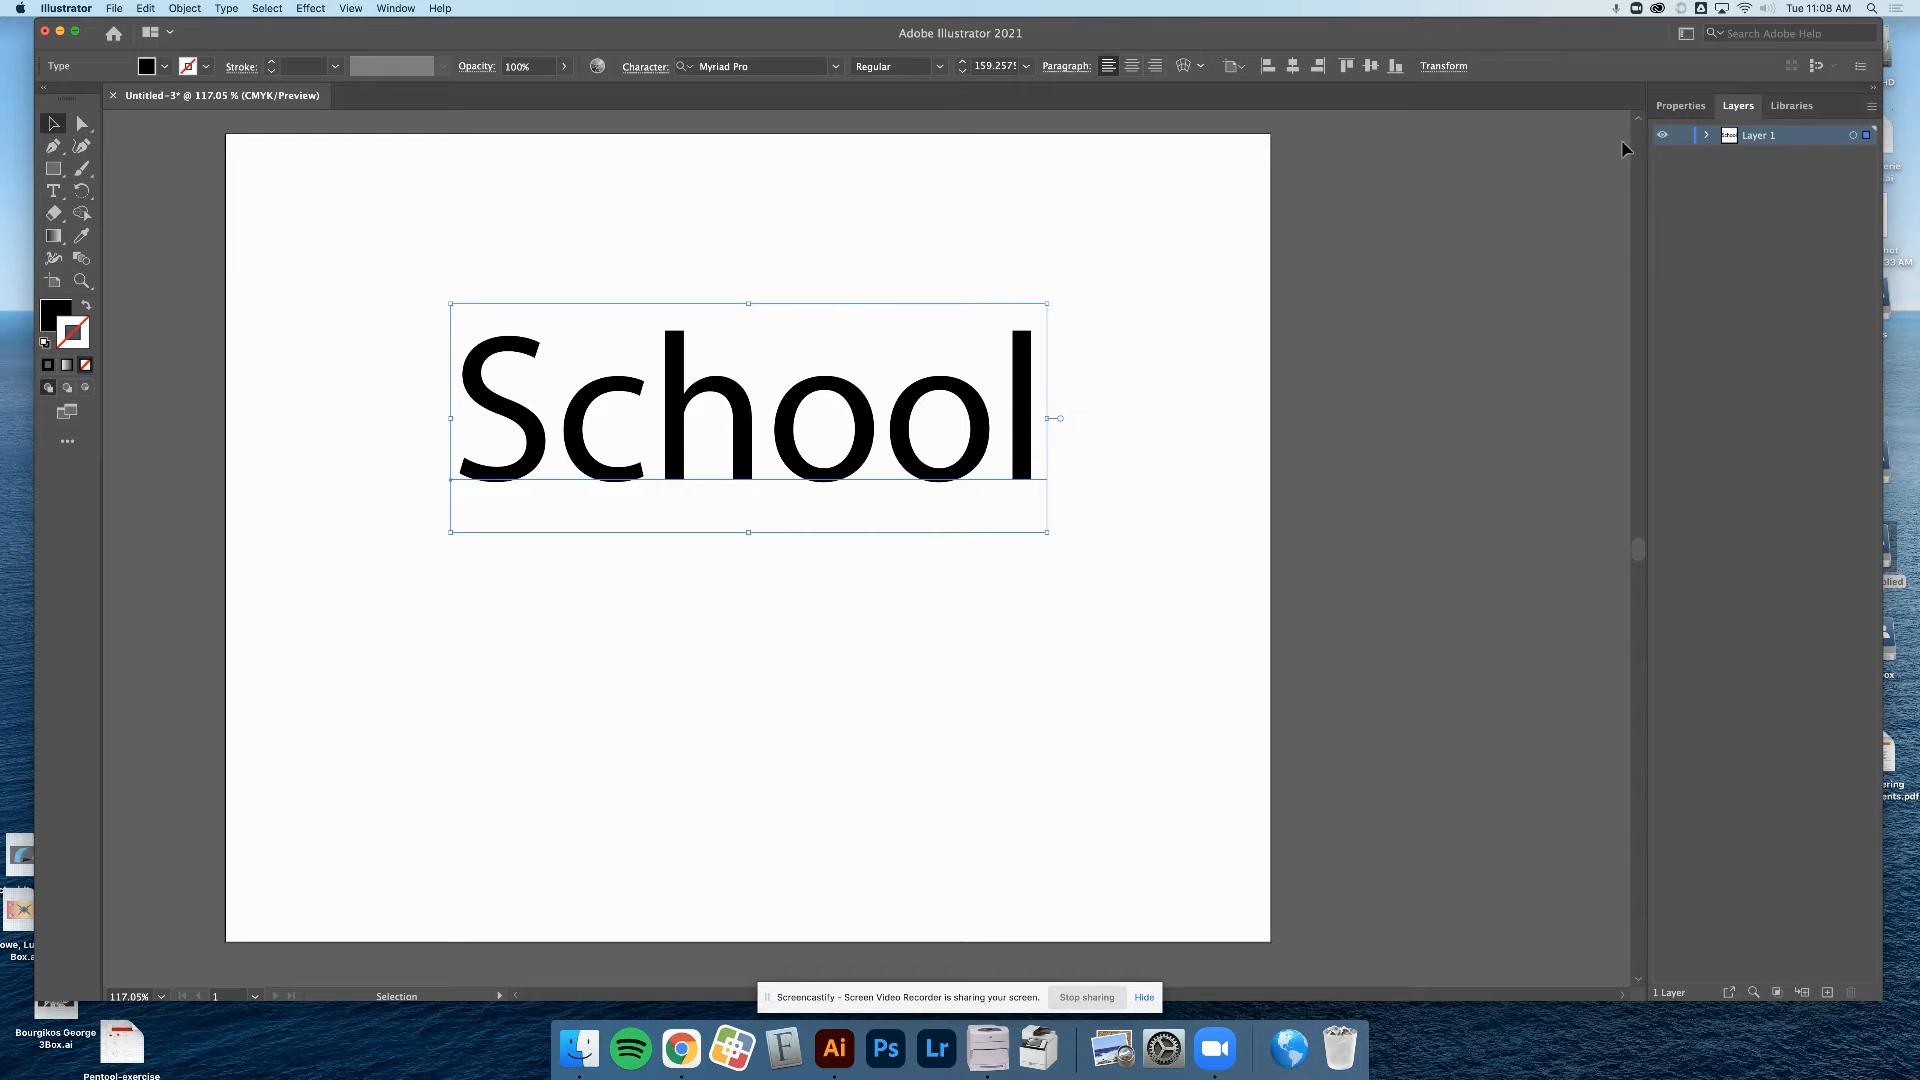
click(1681, 106)
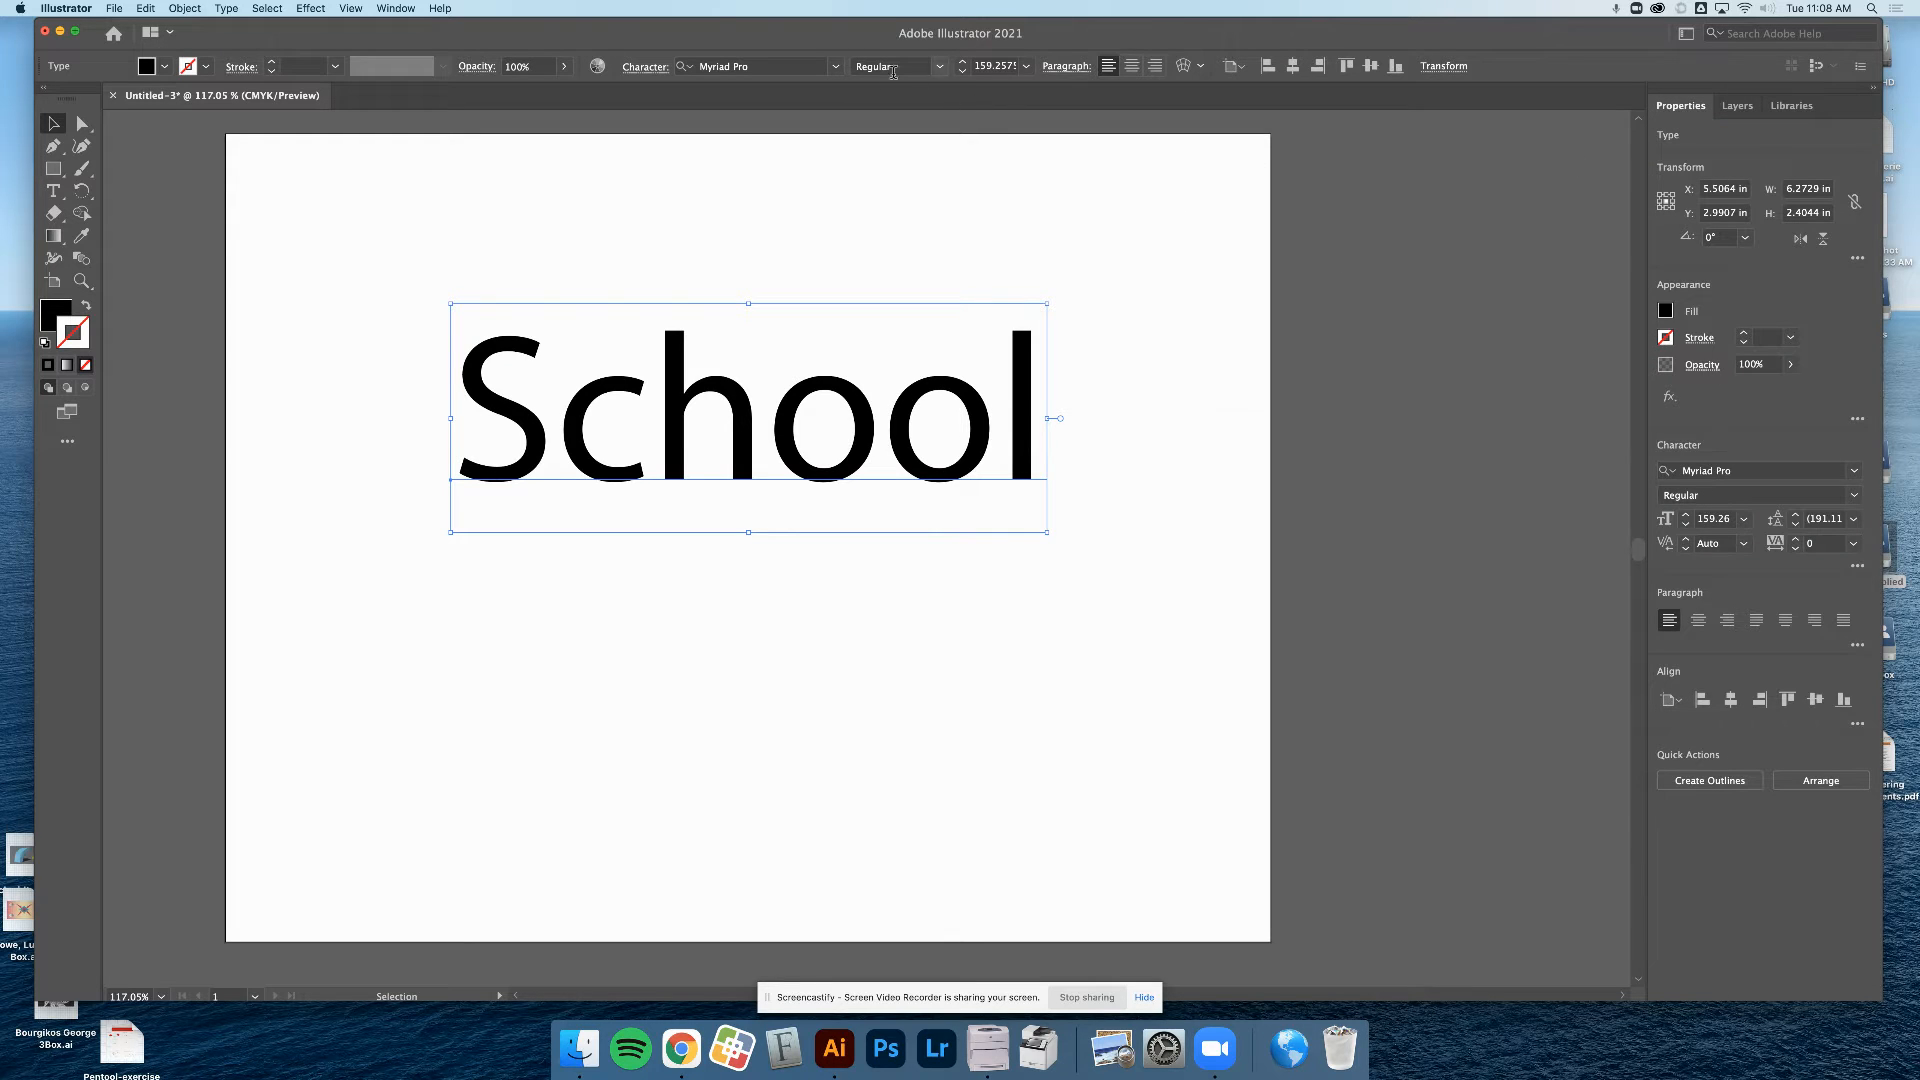
click(1756, 470)
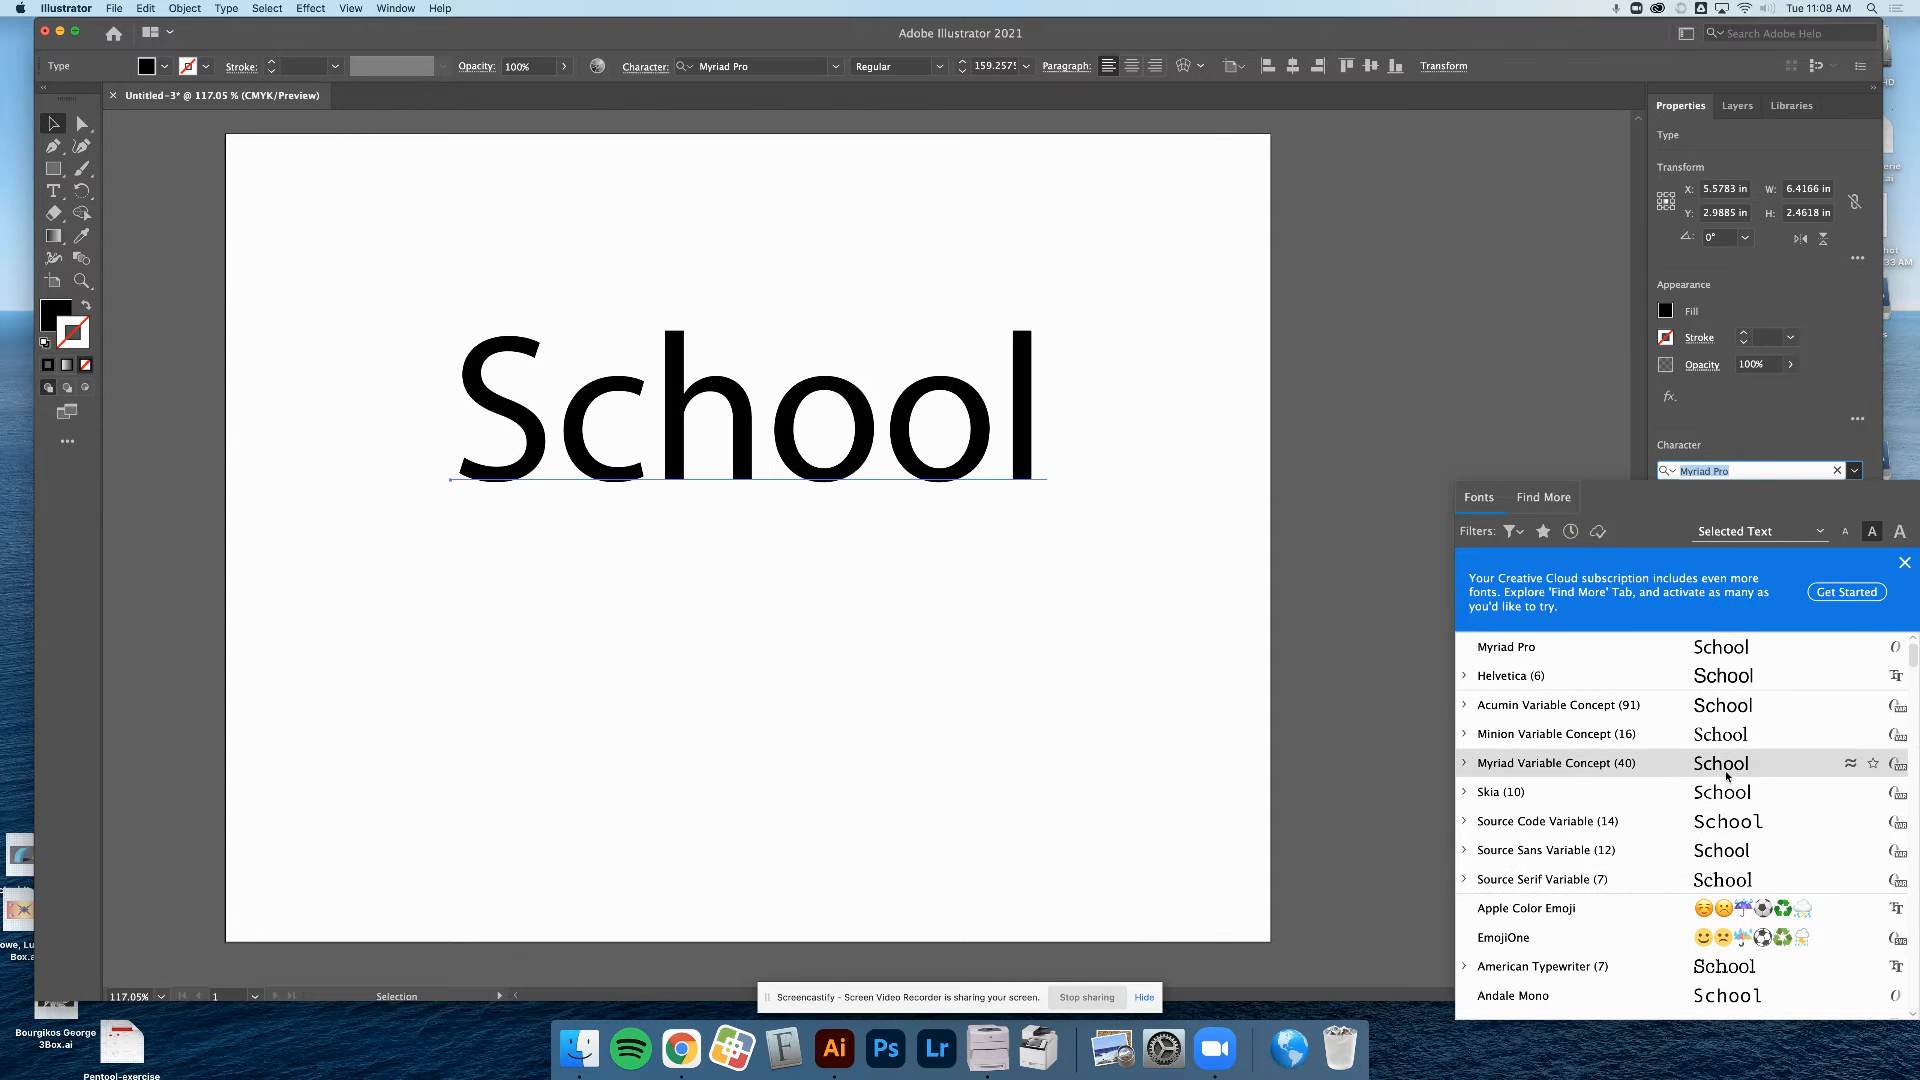
click(1740, 962)
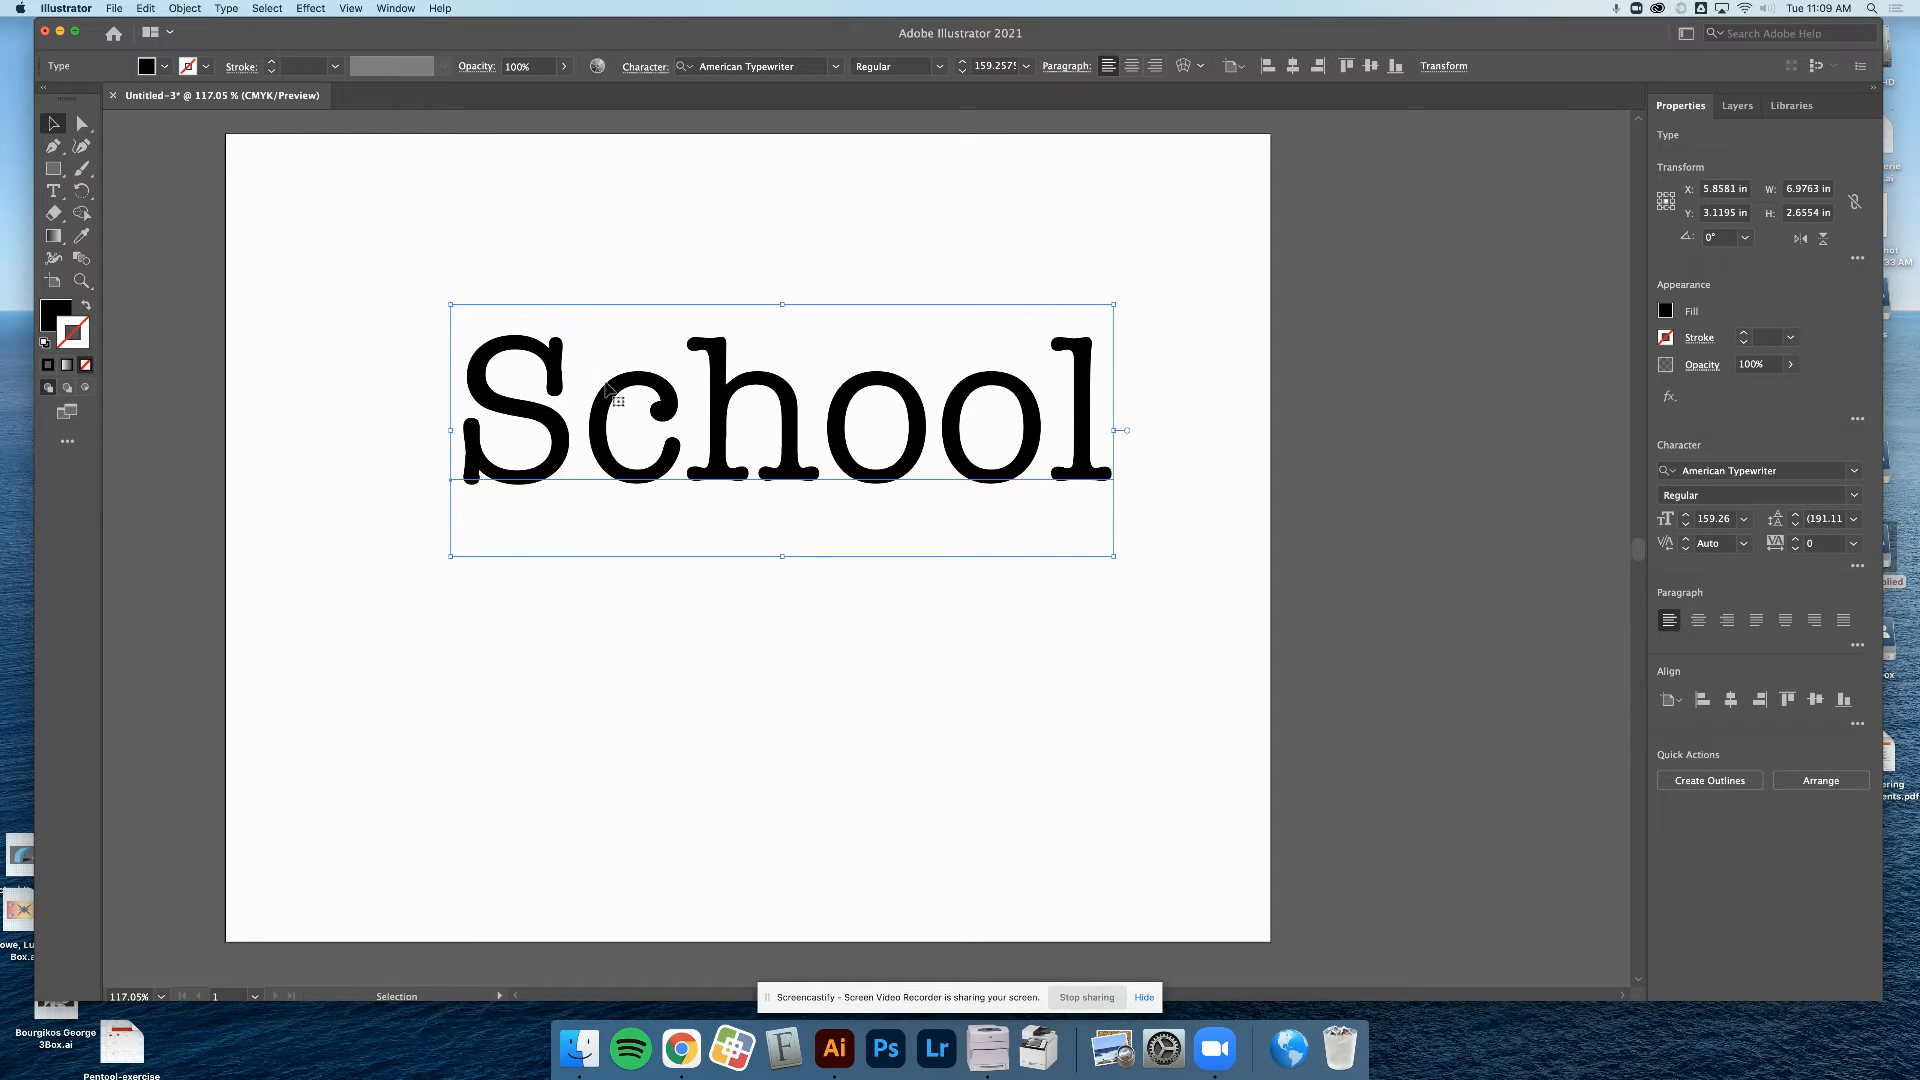
drag(451, 303, 524, 332)
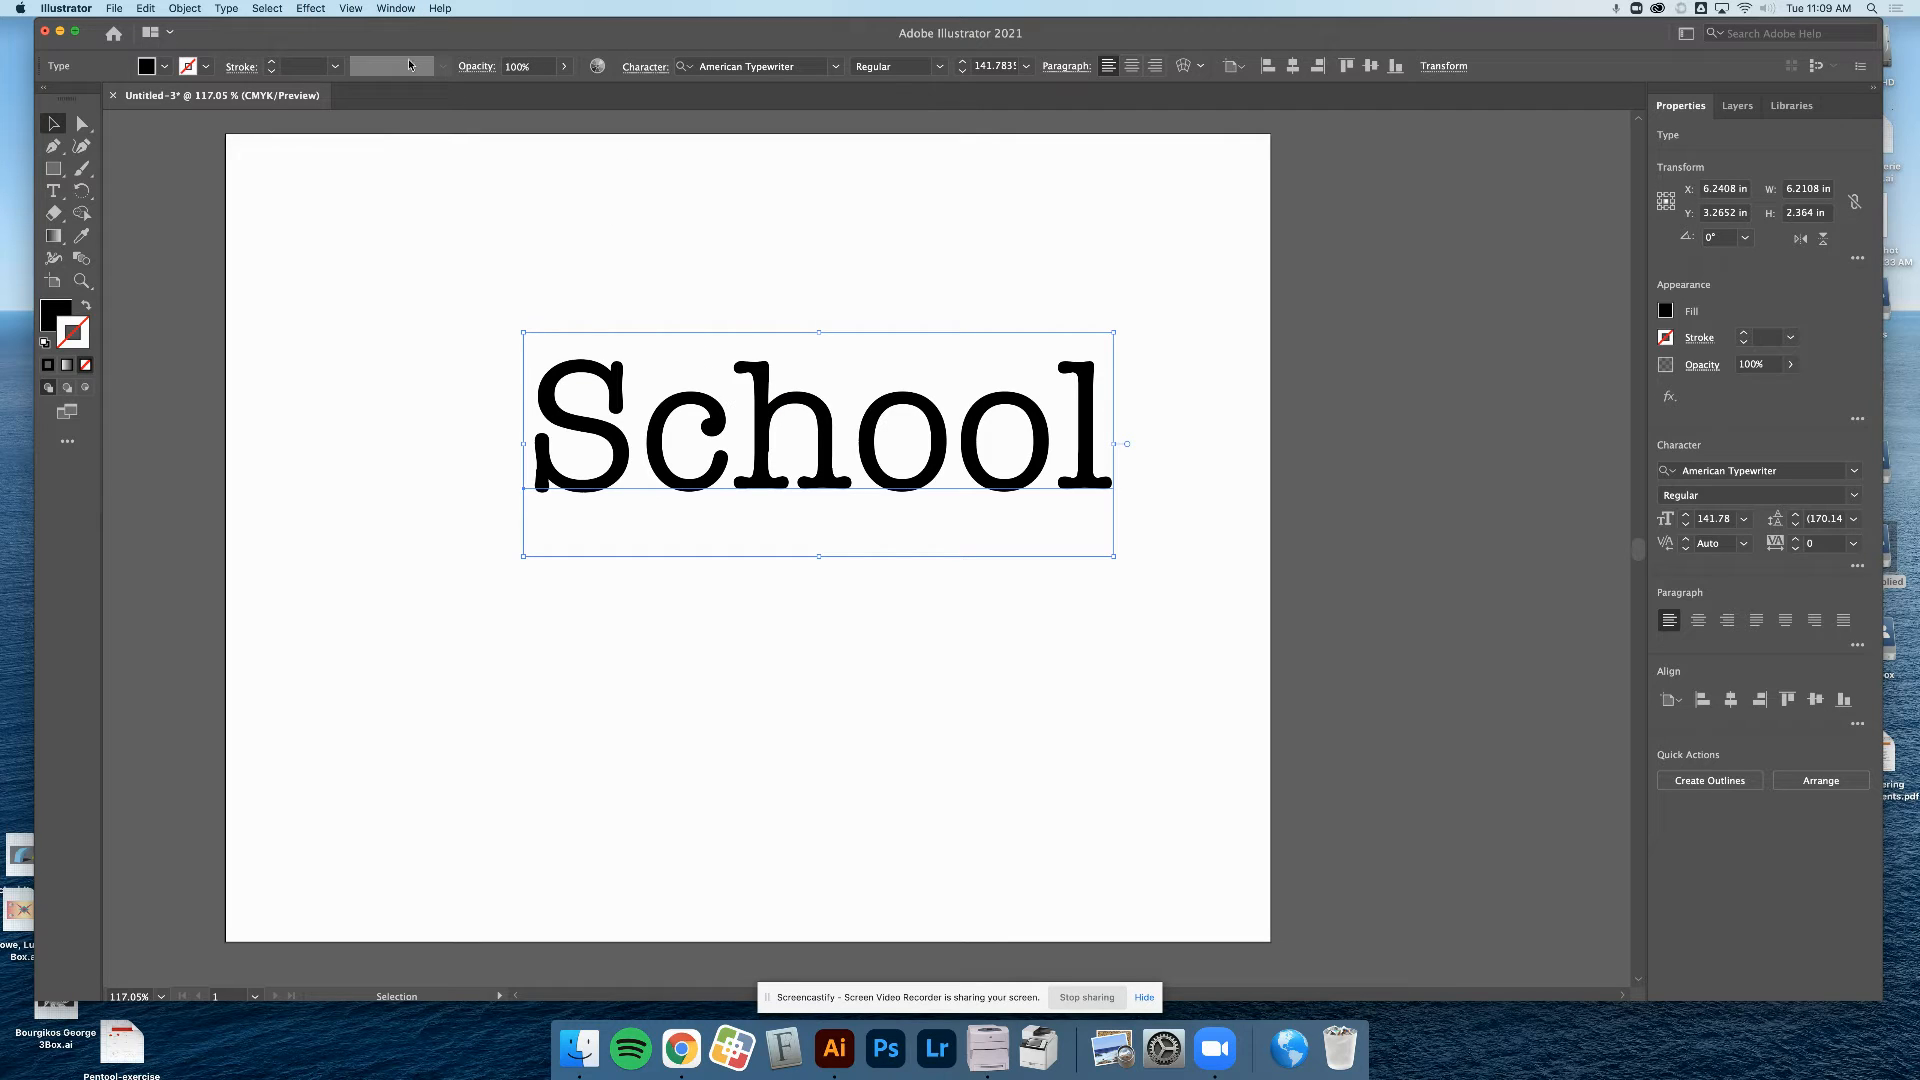
Apply an Envelope Distort warp to the "School" text with the Arc Upper style and a horizontal bend of 33%
click(310, 7)
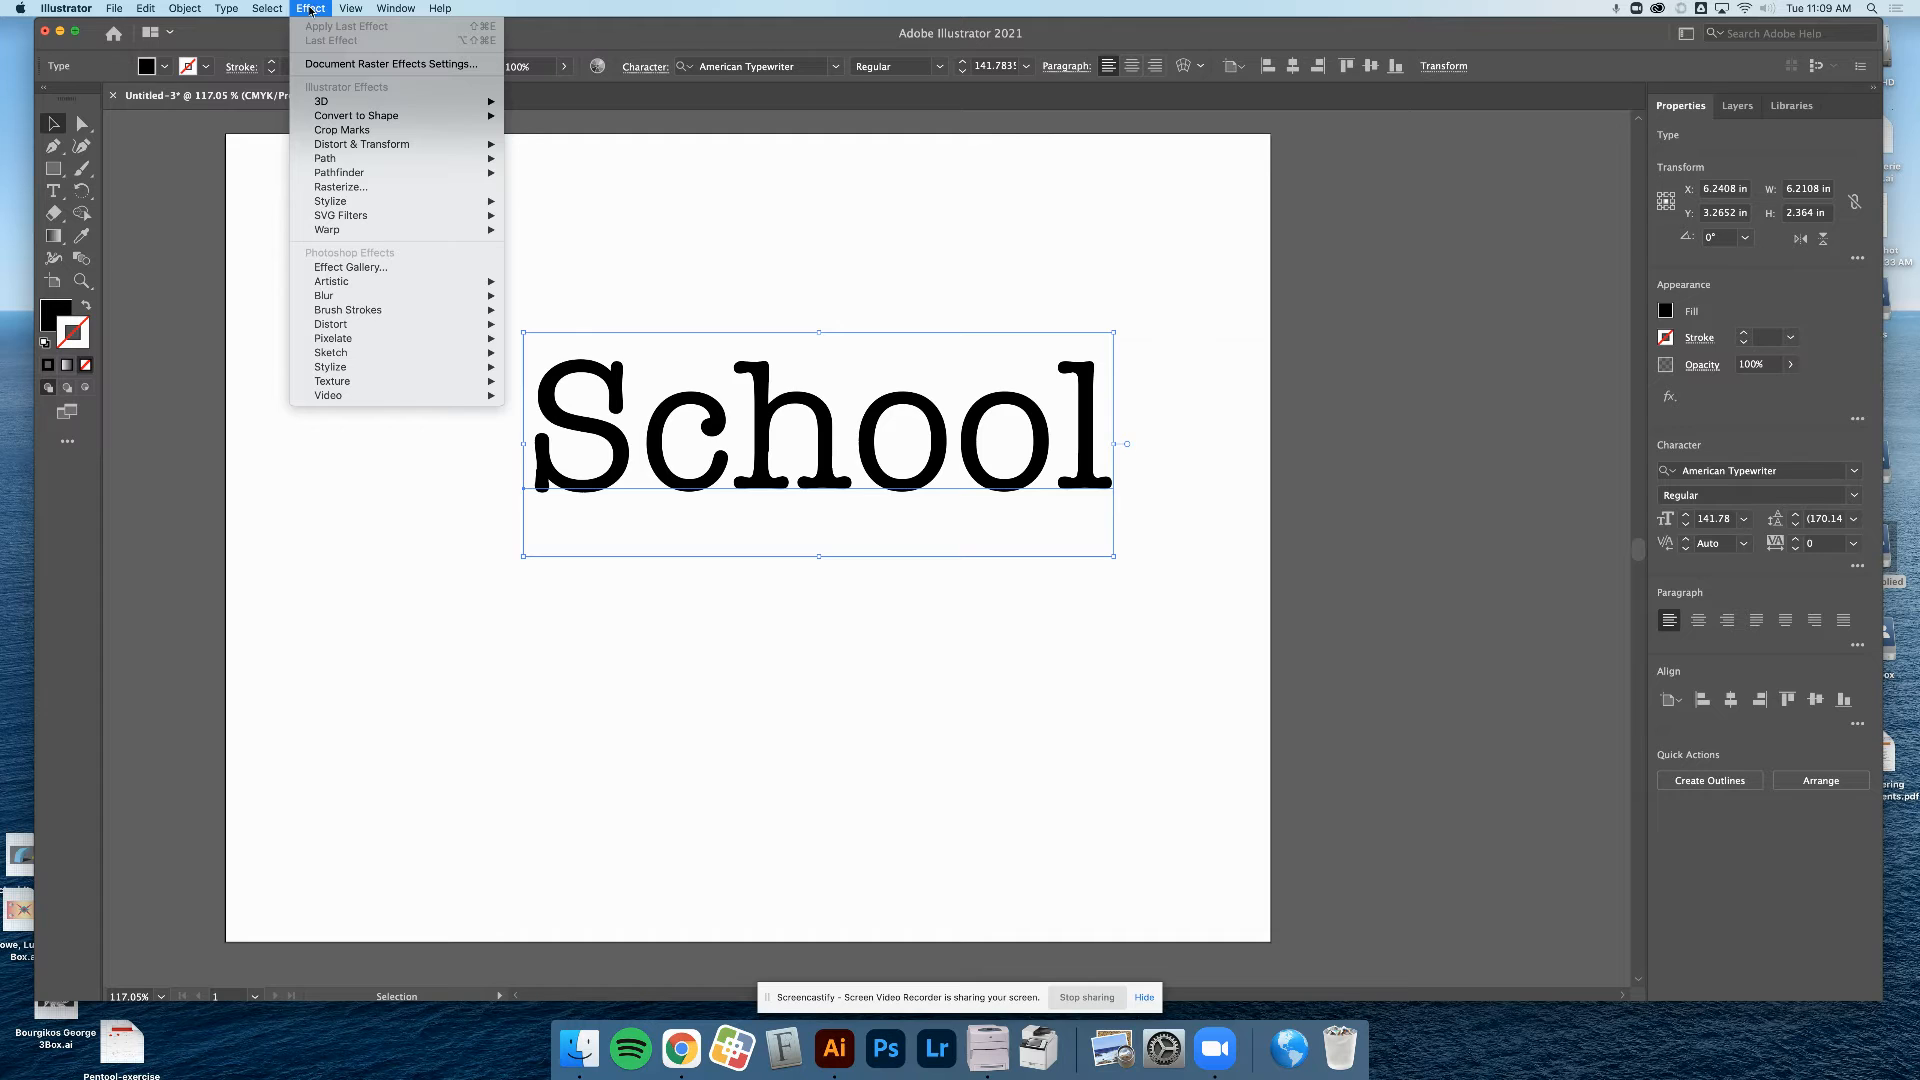
mouse_move(177, 7)
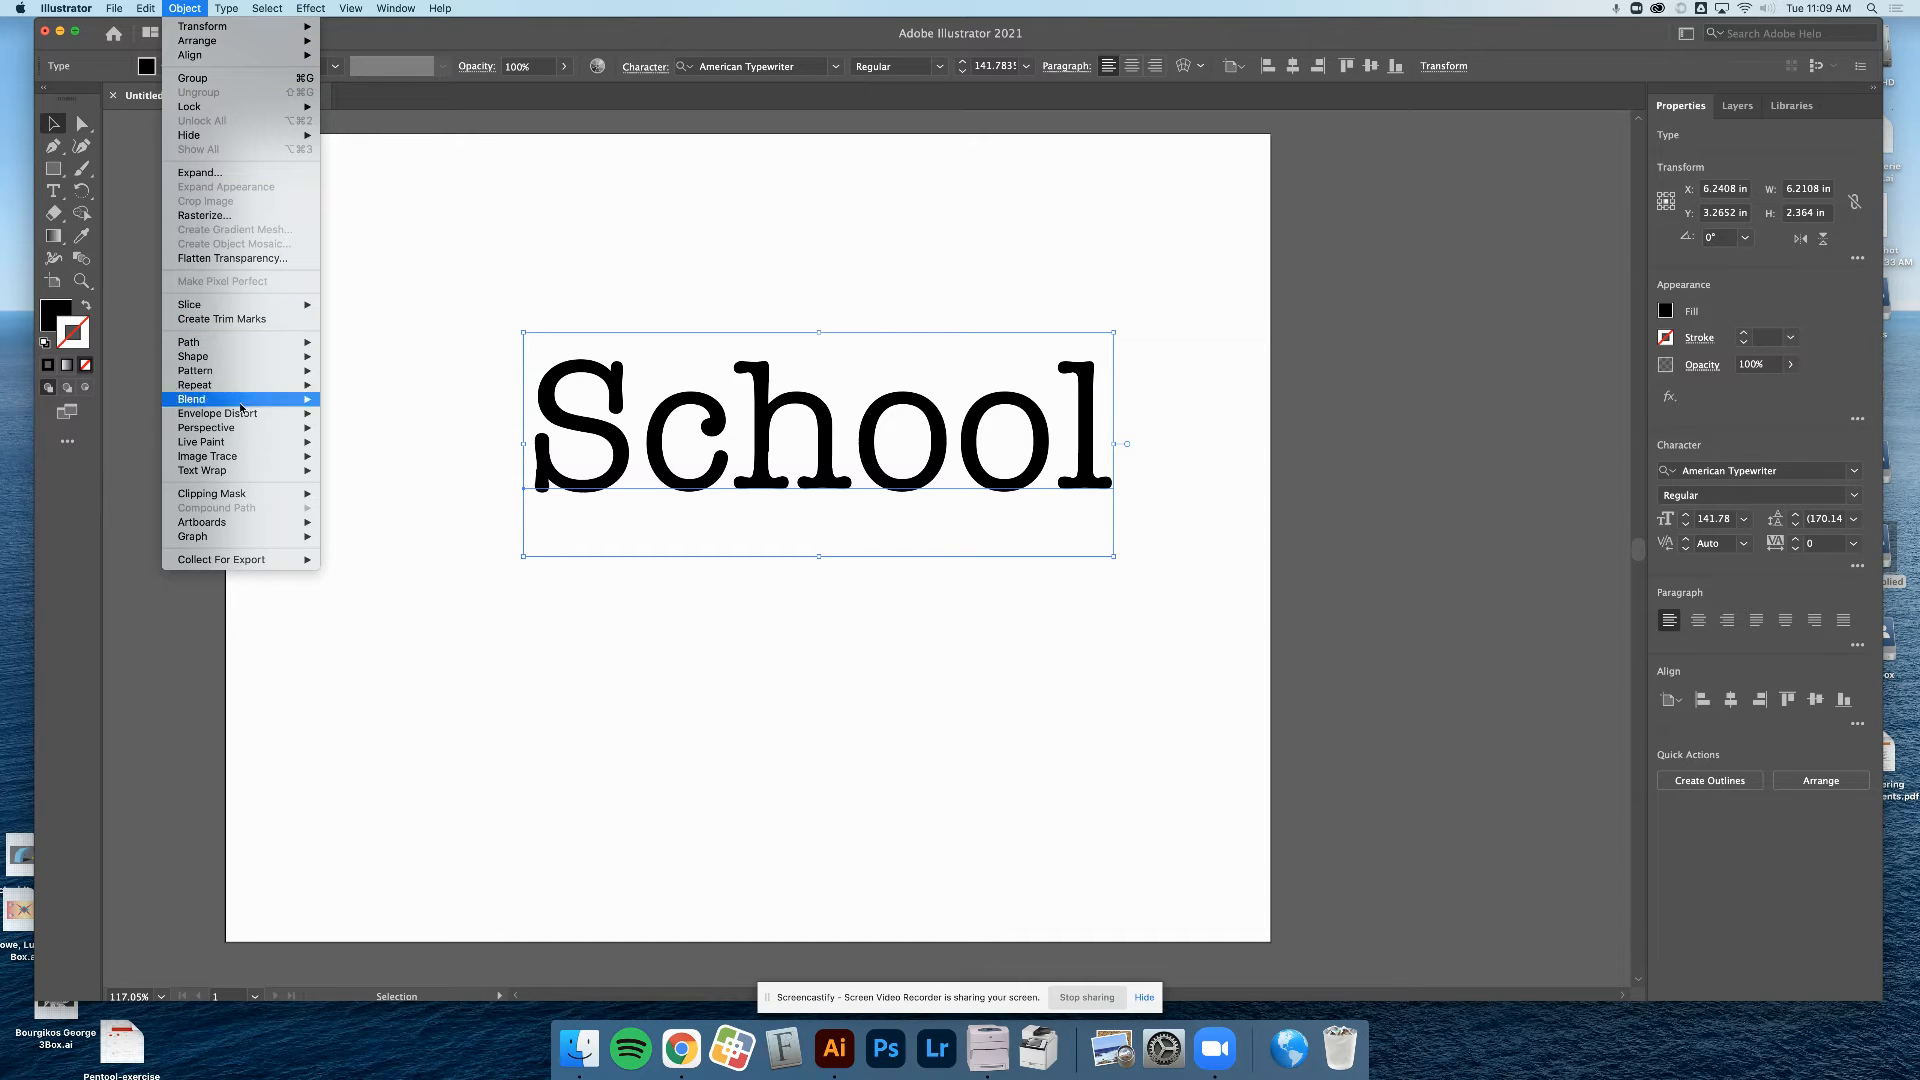
mouse_move(245, 420)
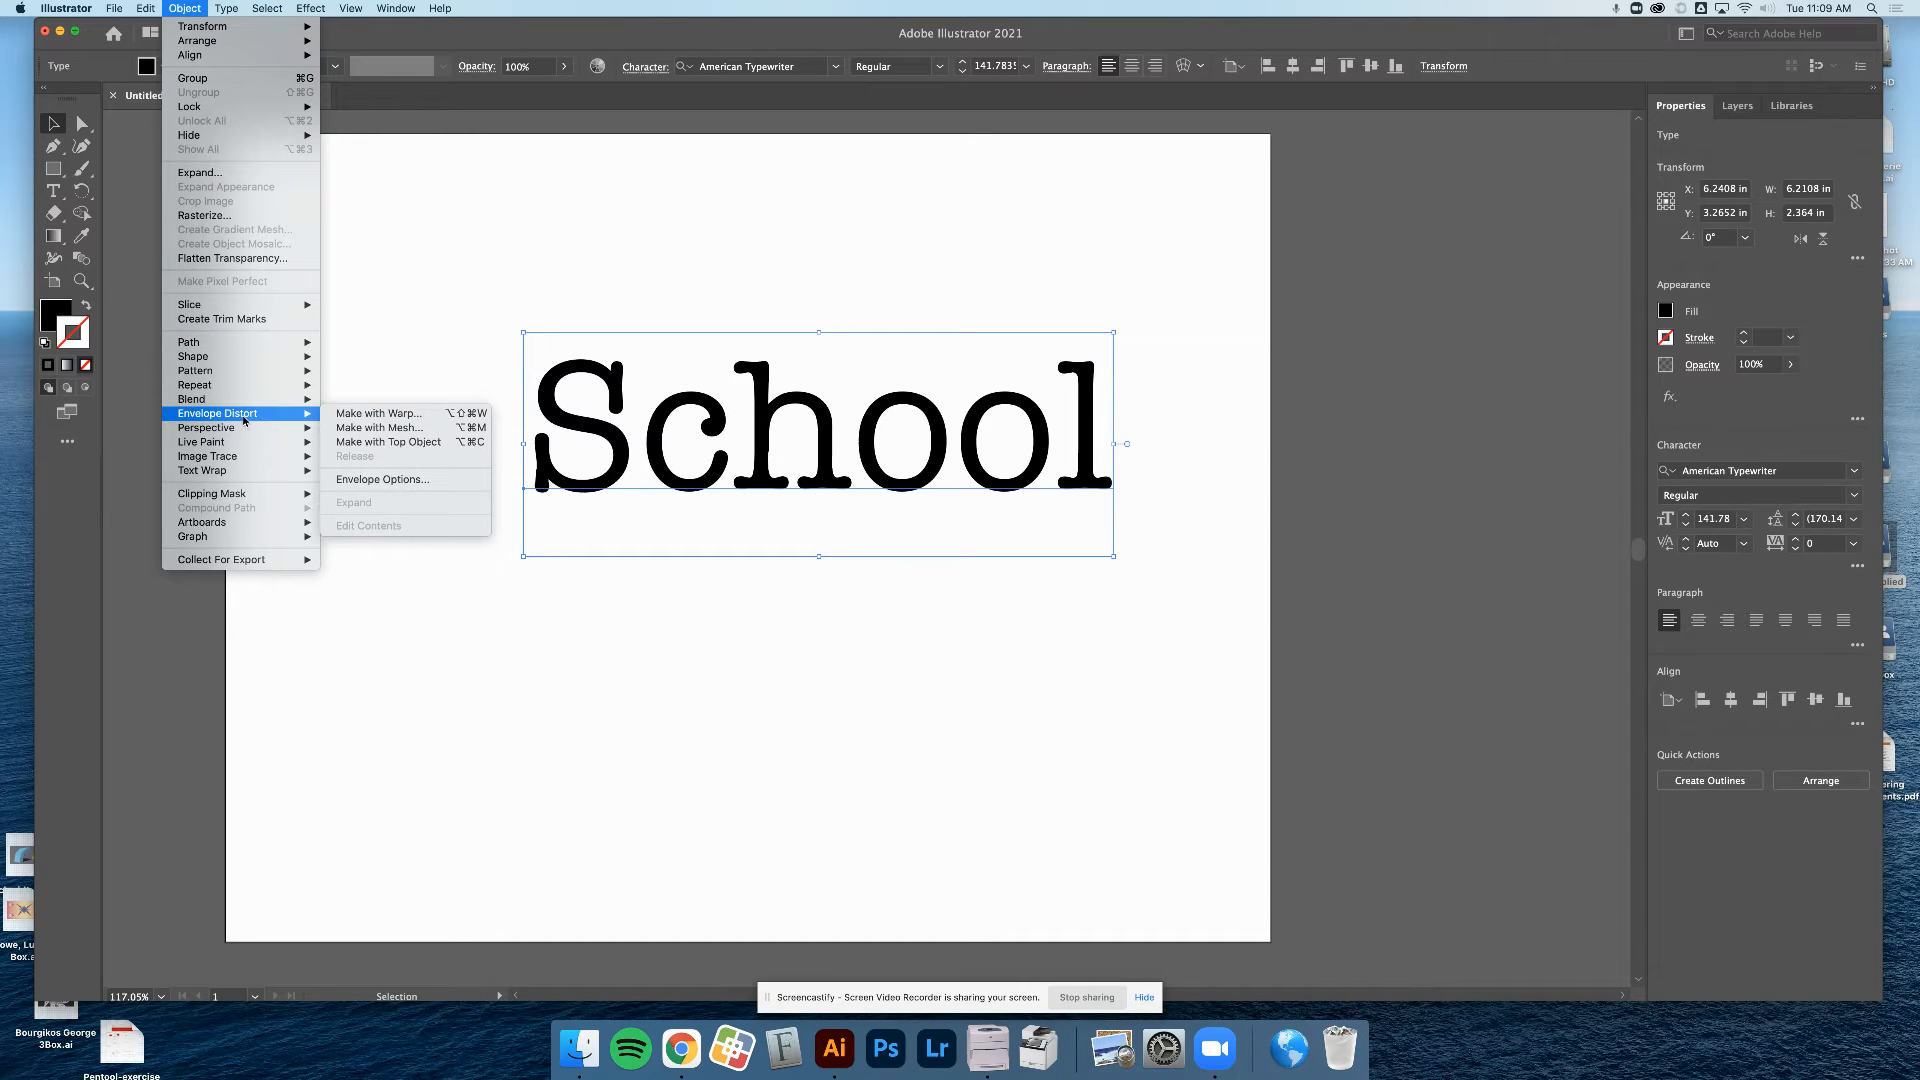
click(397, 419)
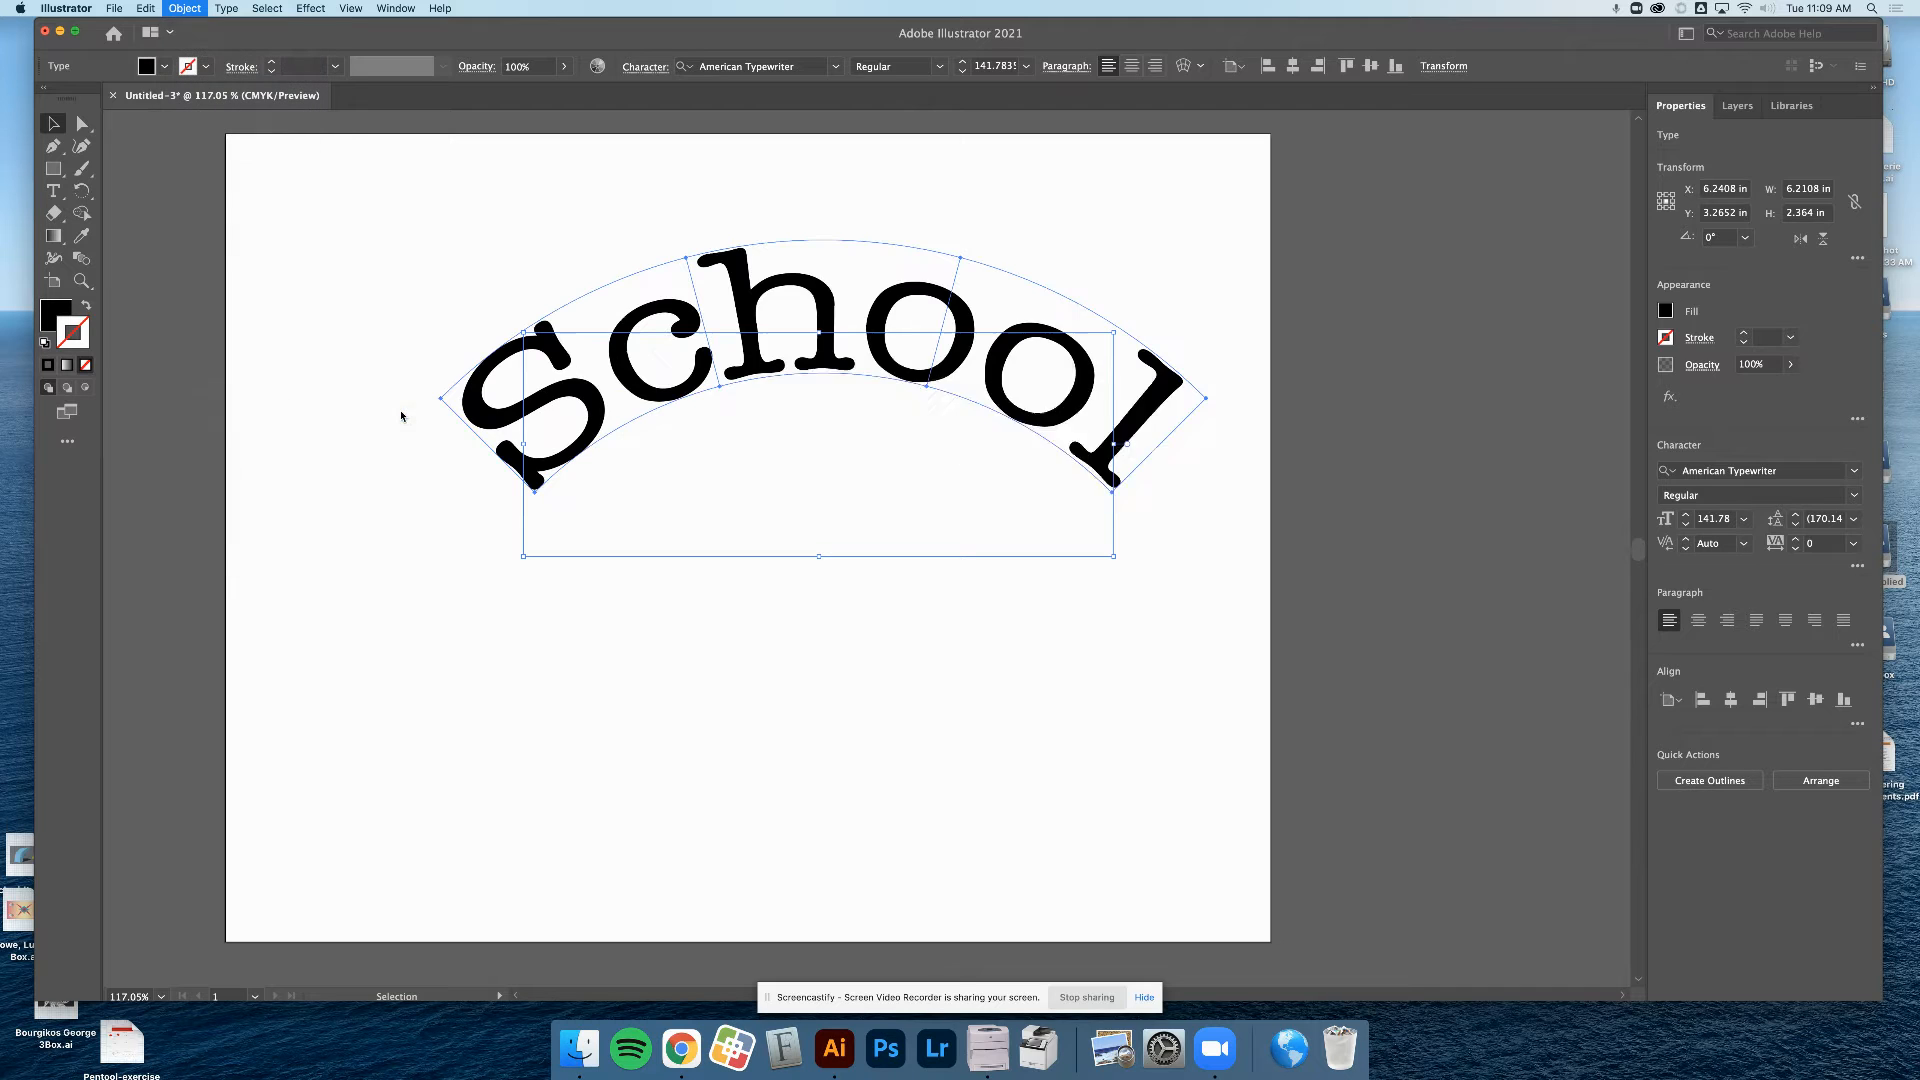
drag(917, 386, 789, 523)
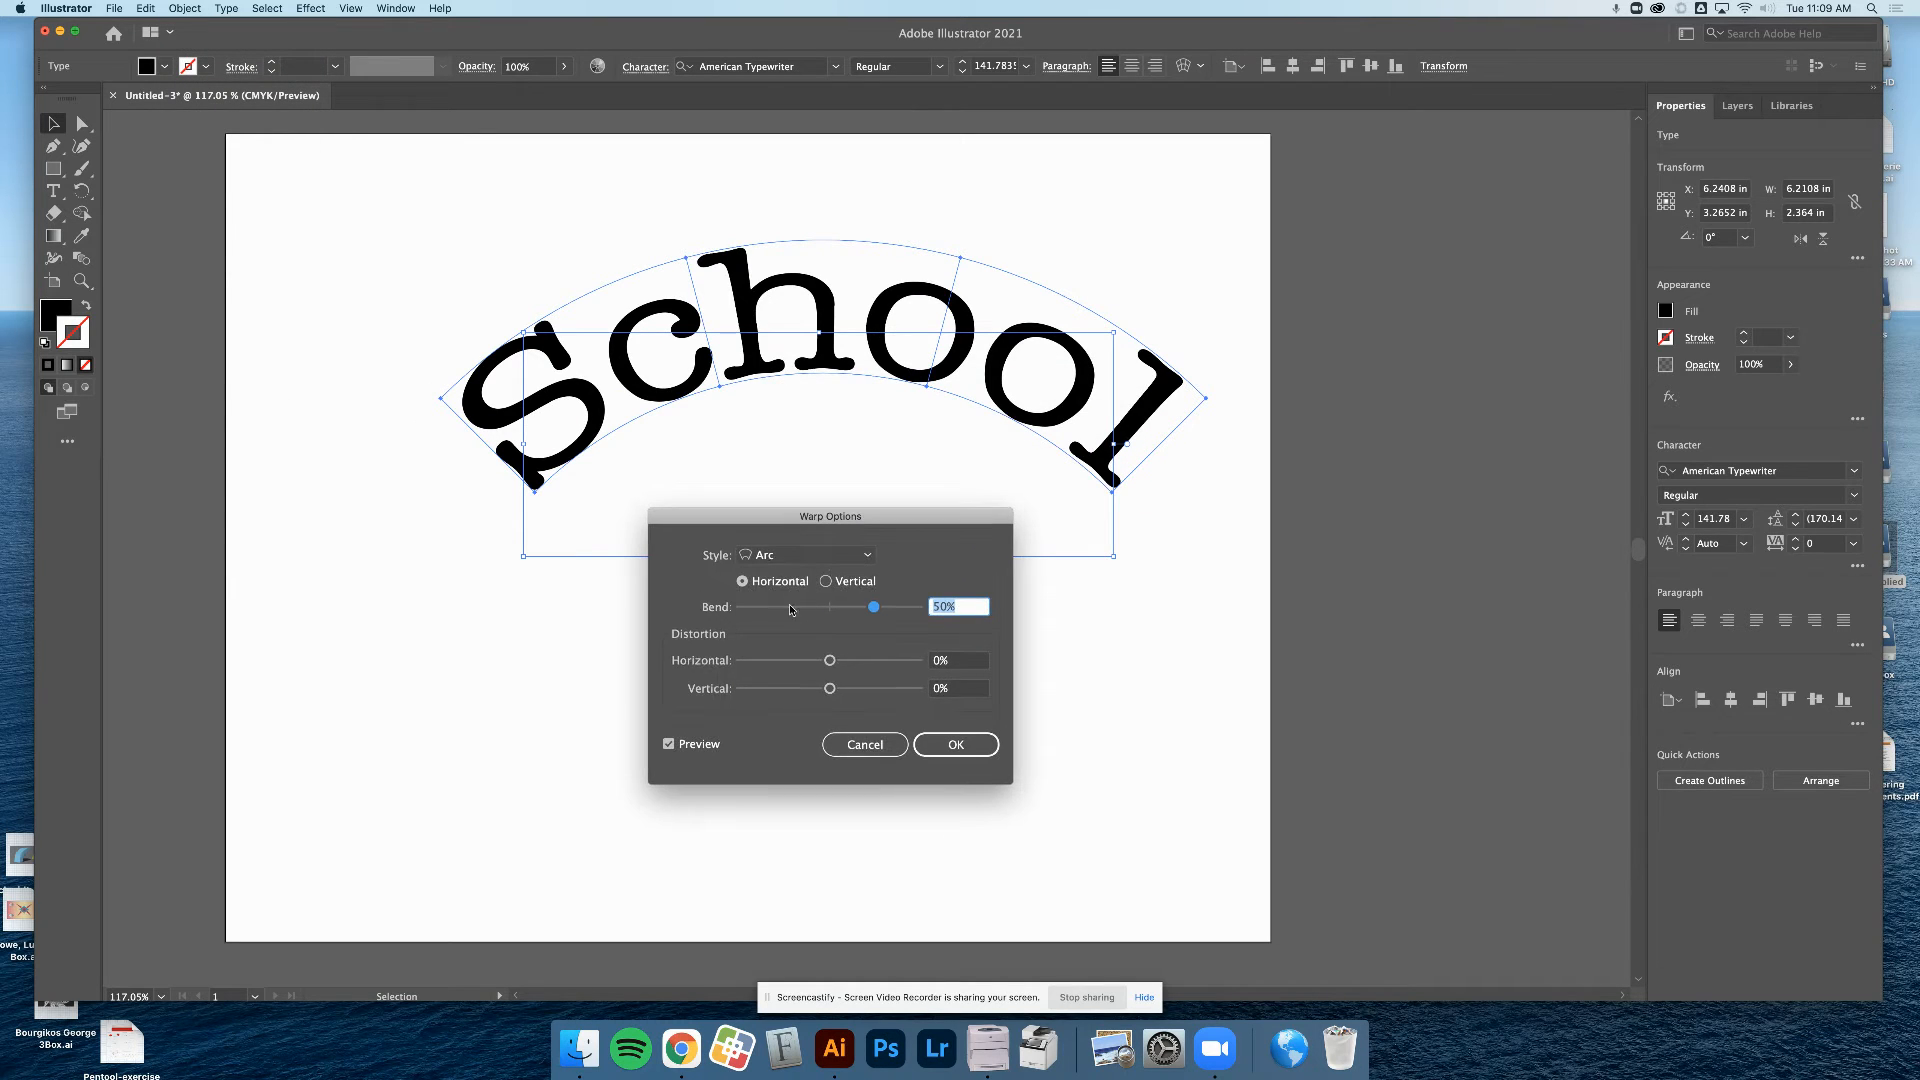
click(812, 555)
click(817, 613)
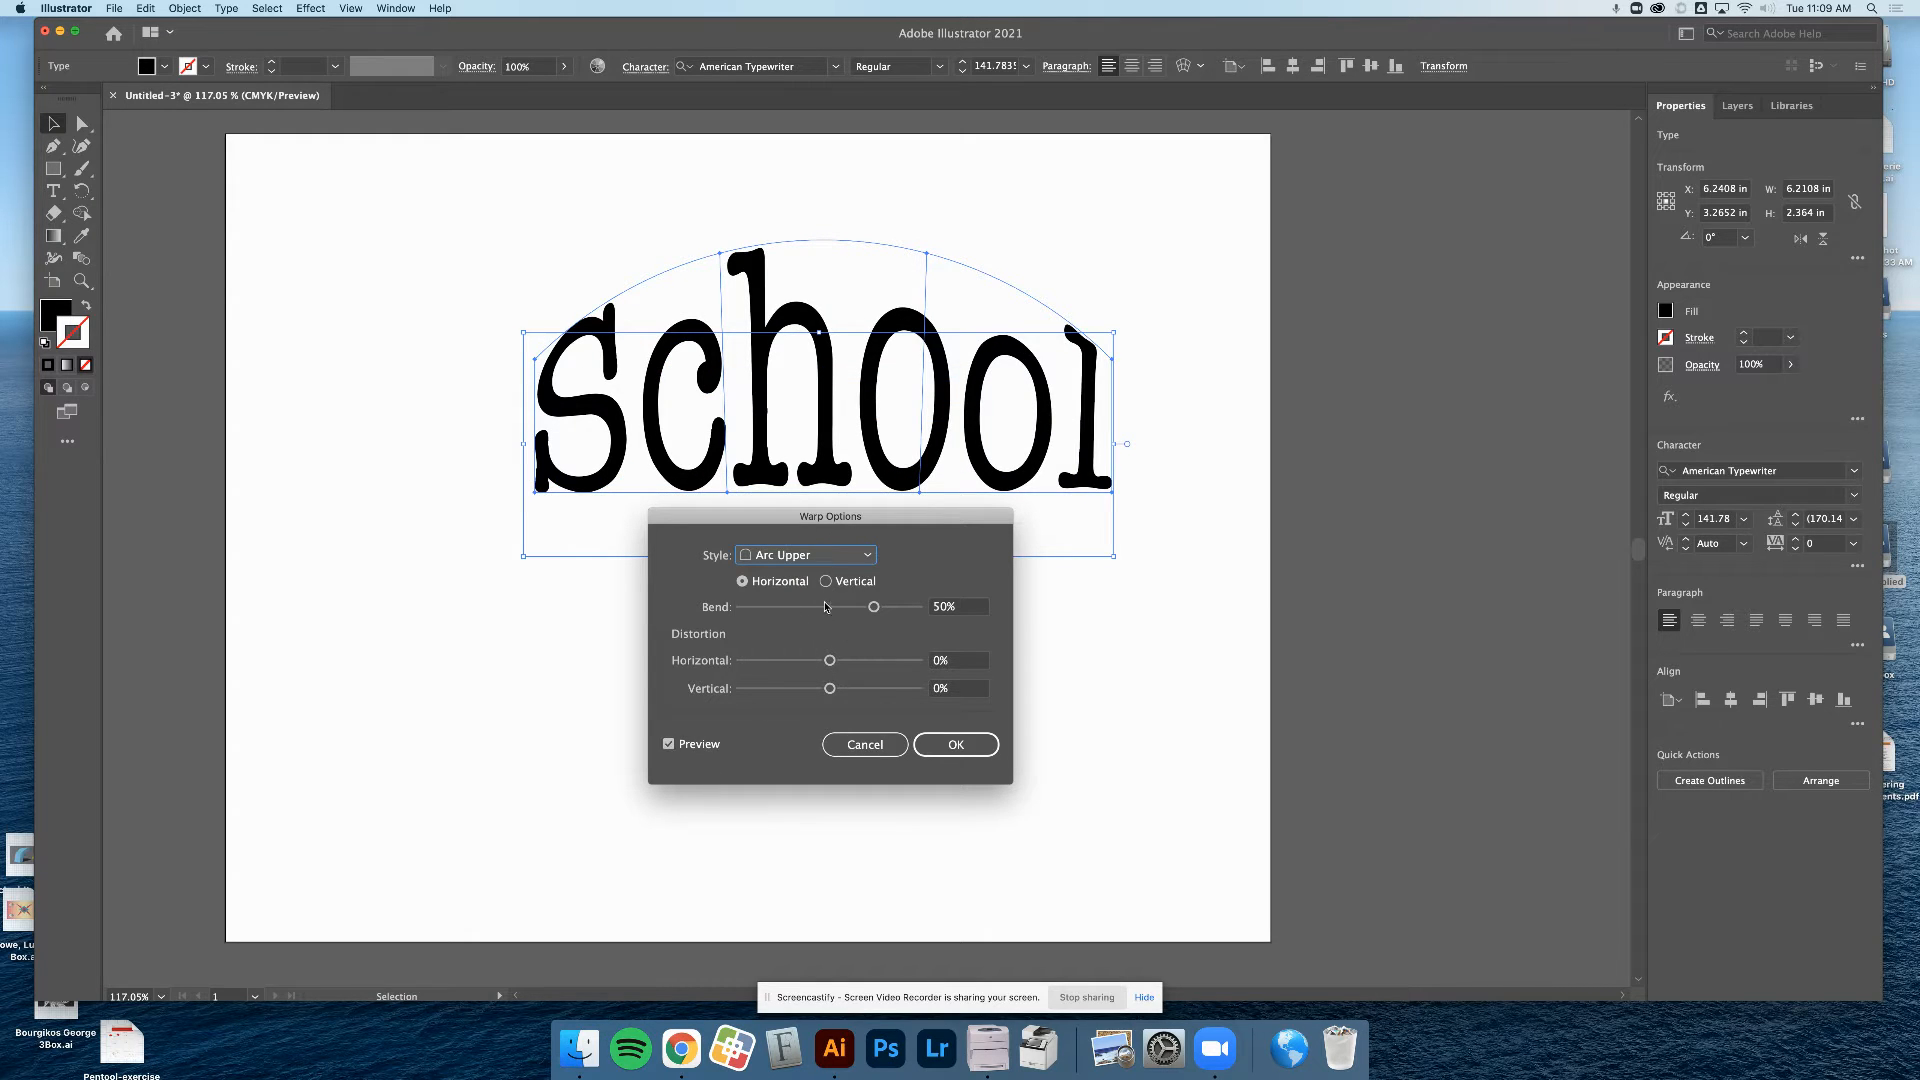
mouse_move(873, 607)
mouse_down()
mouse_move(771, 614)
mouse_move(860, 610)
mouse_up()
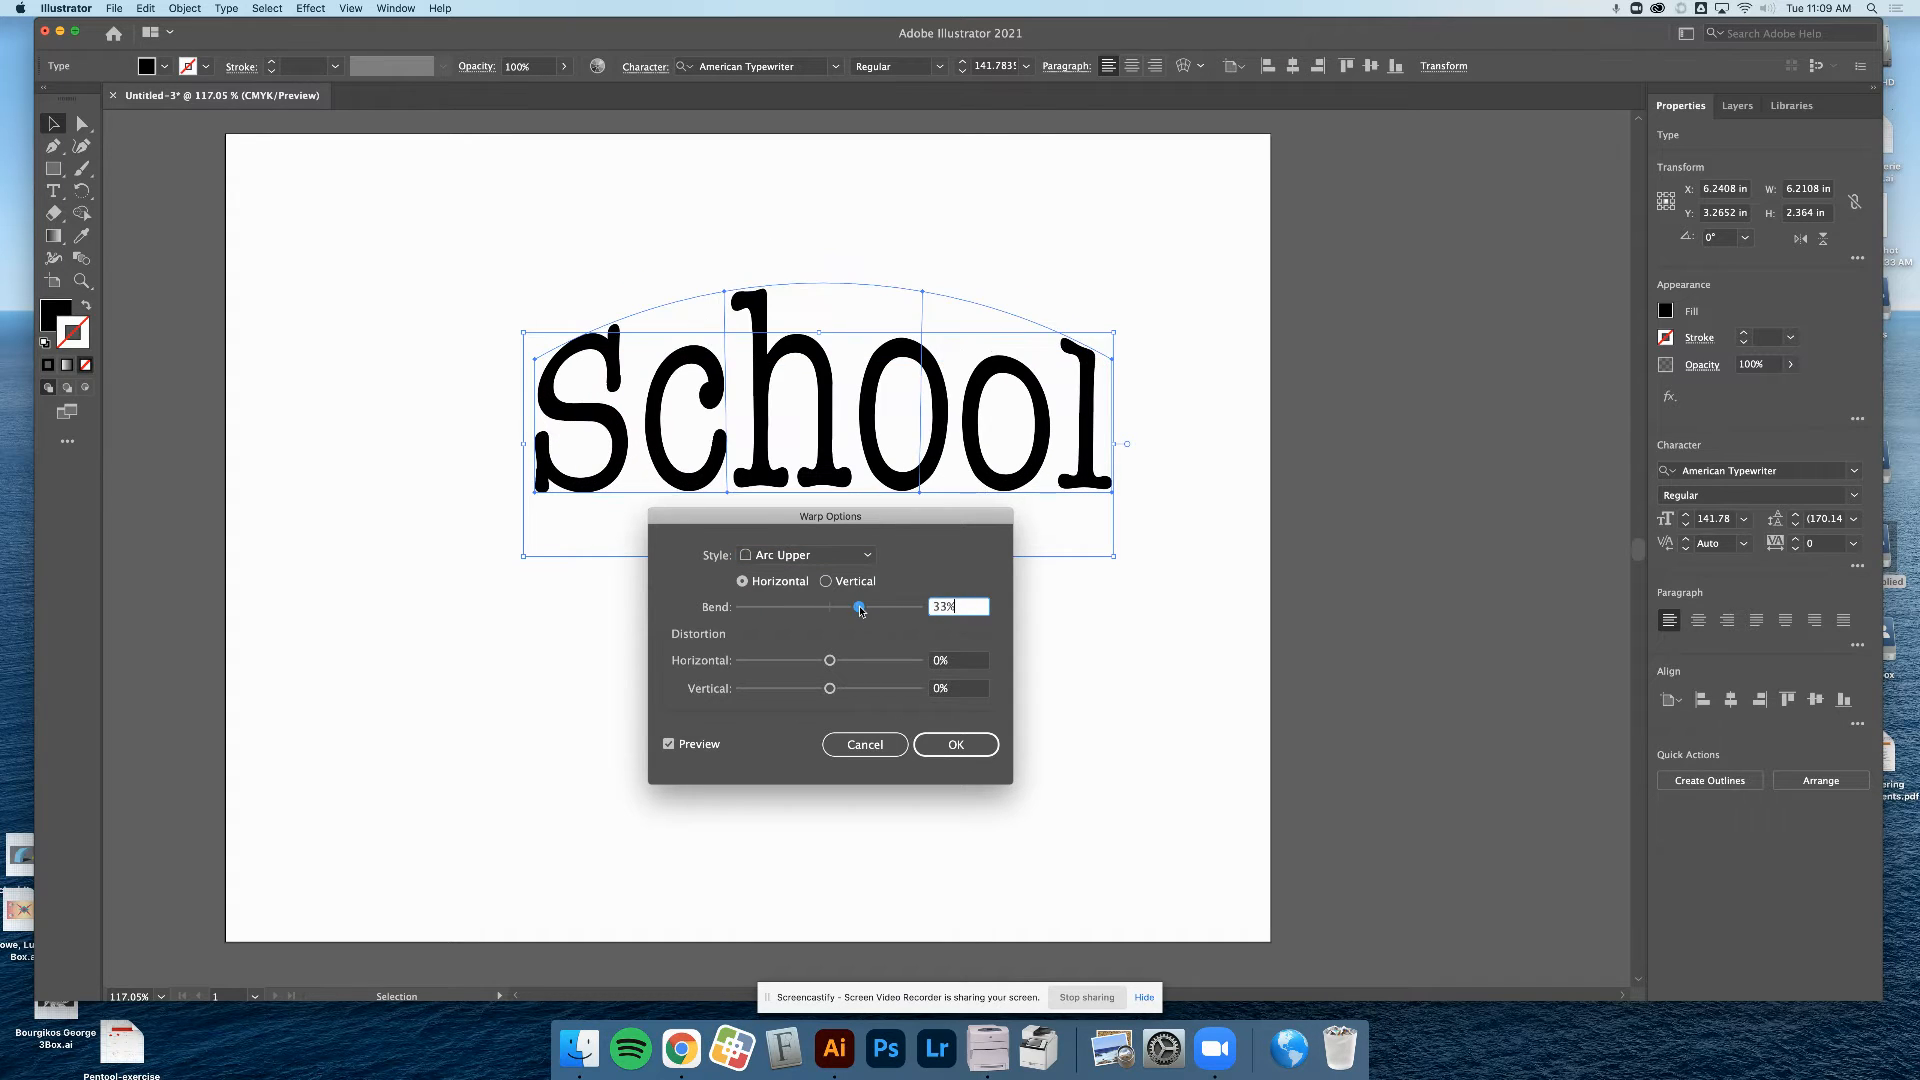
drag(795, 516, 789, 613)
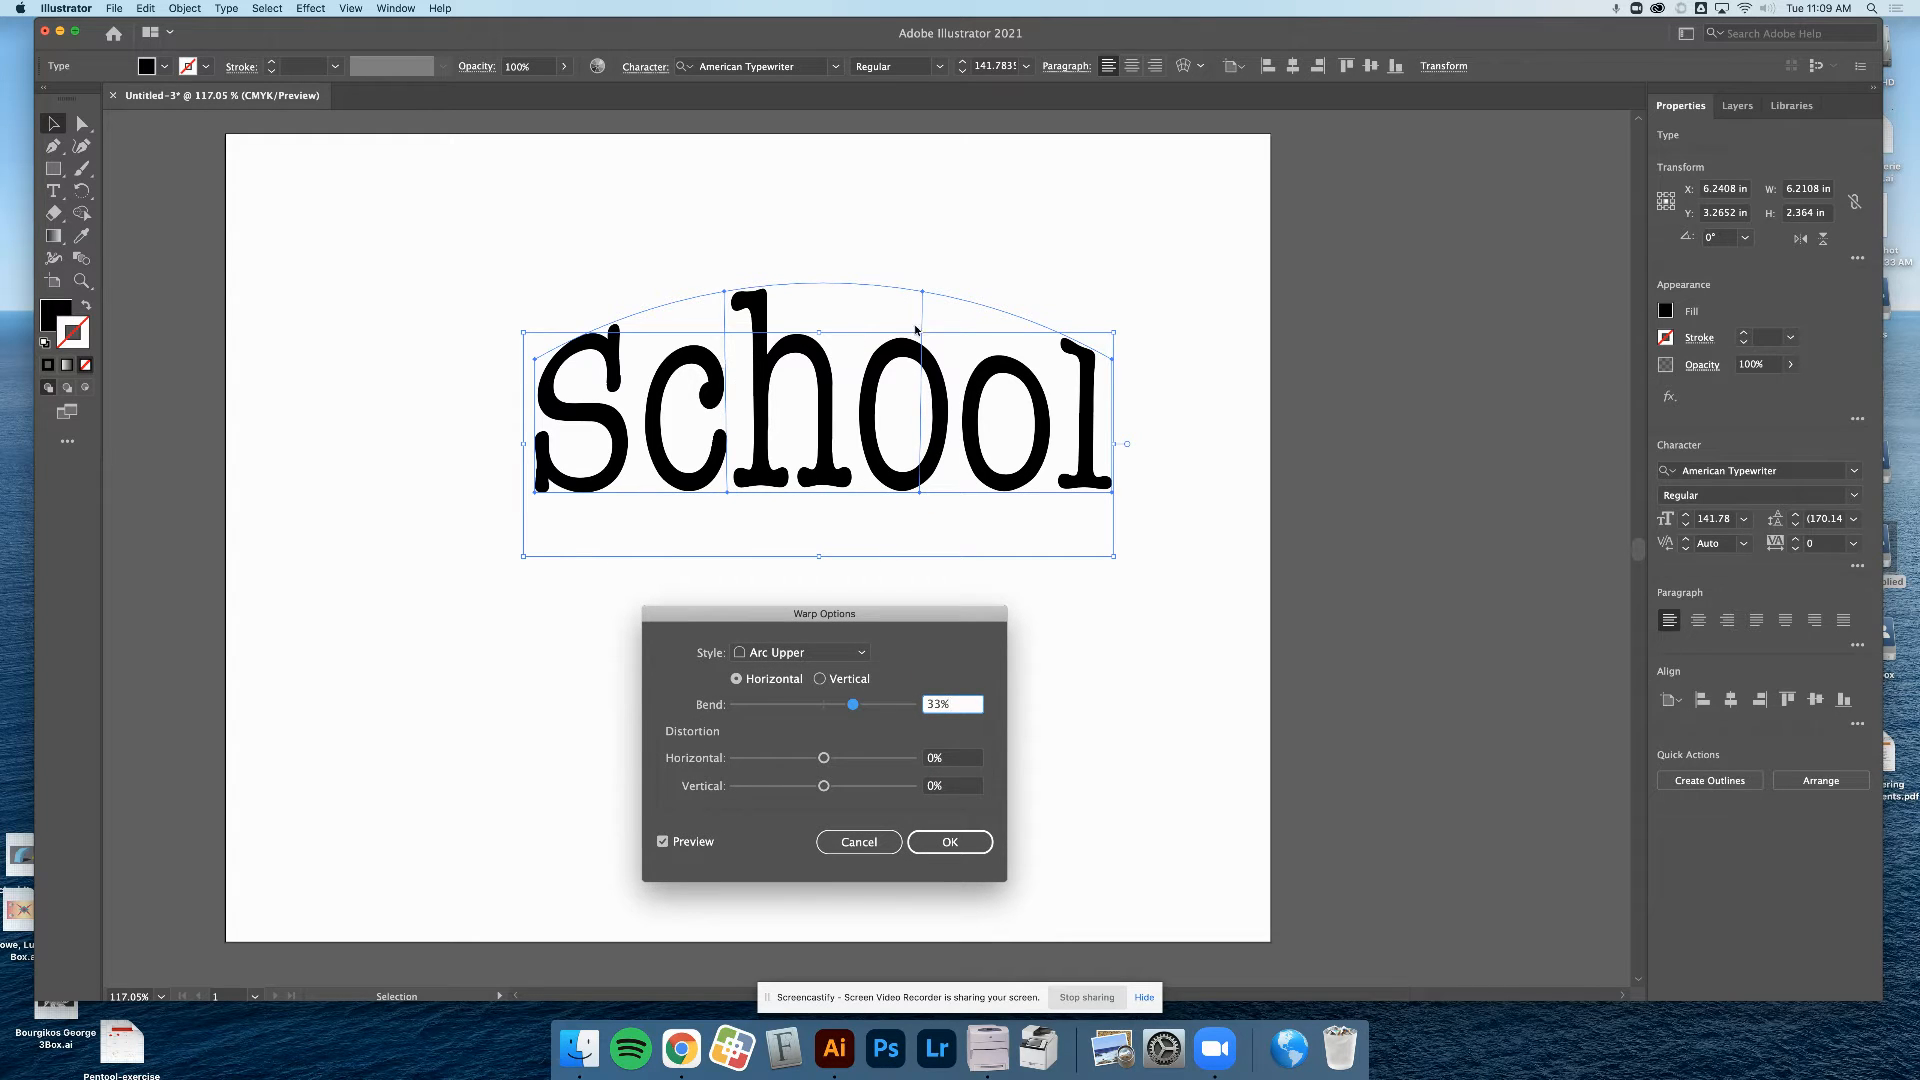
click(962, 841)
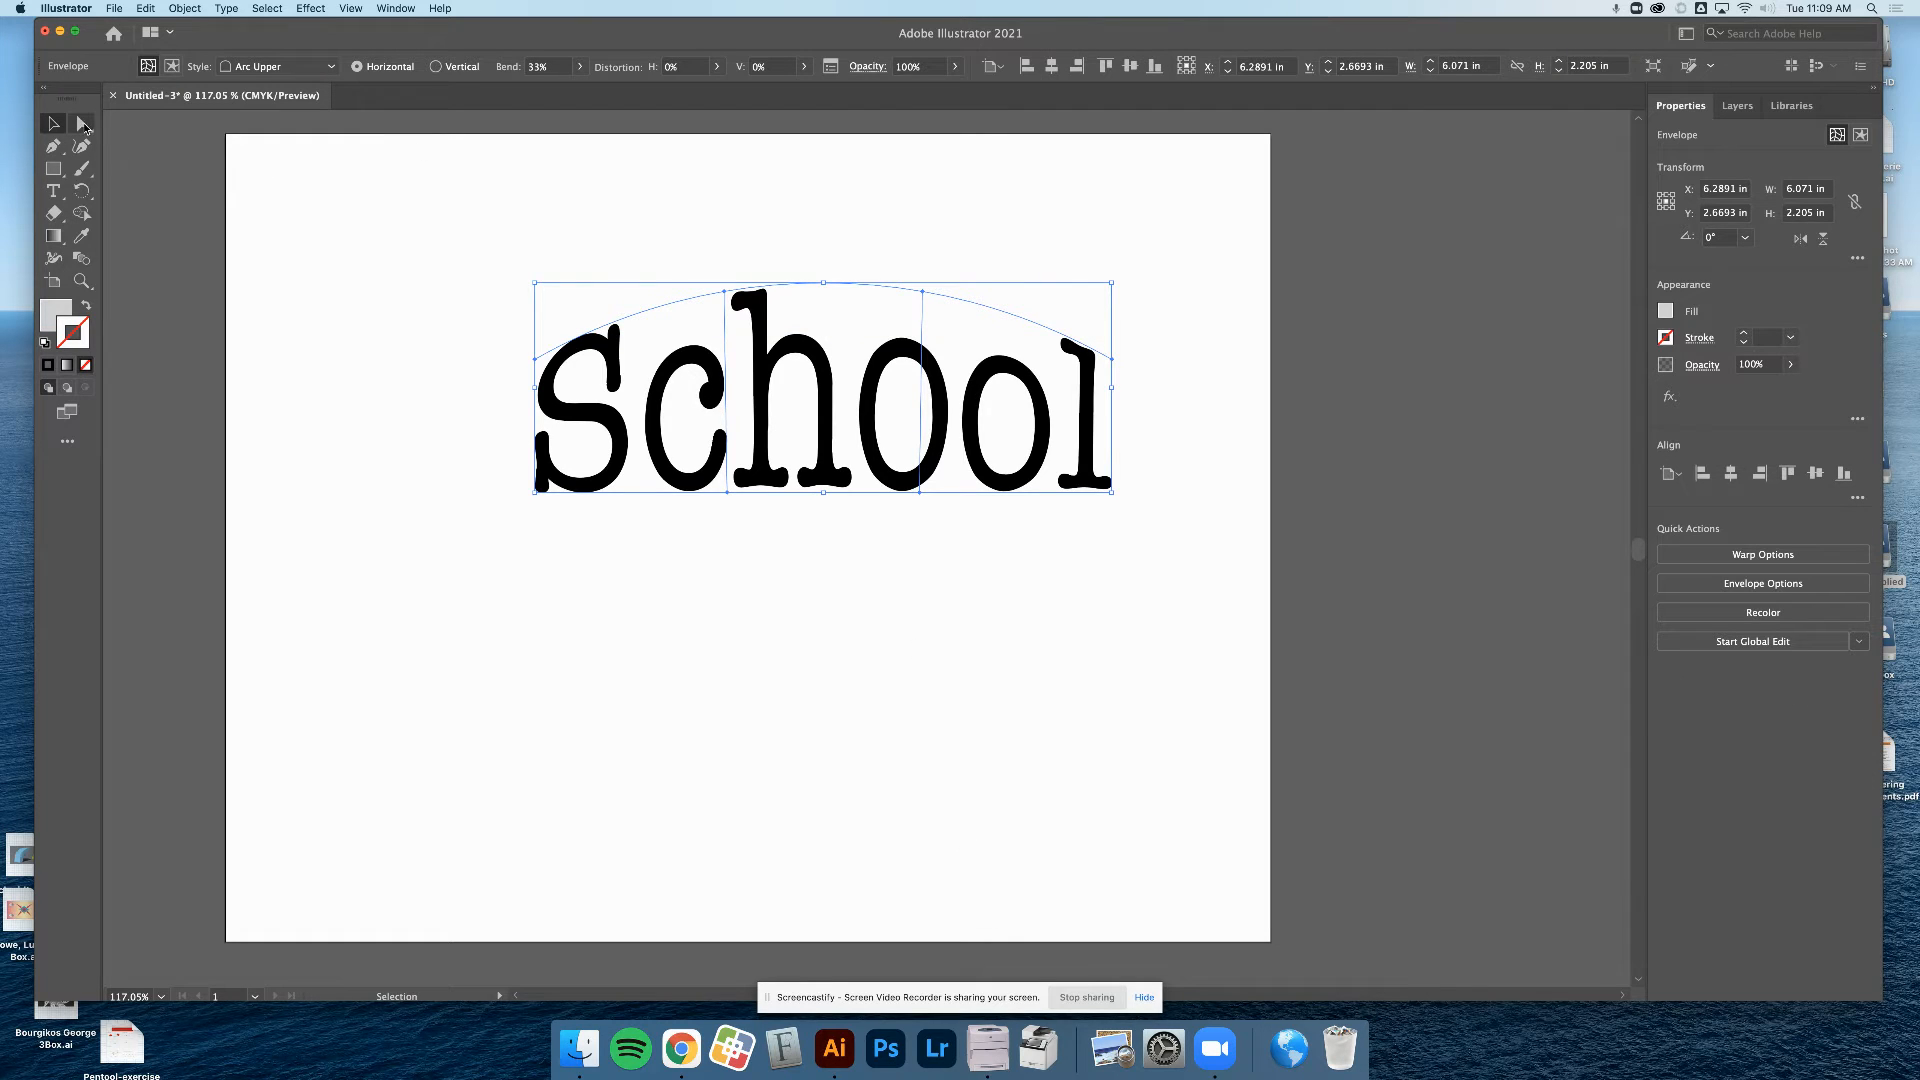
Reshape the warped envelope by moving the mesh point on its upper edge above the "h" downward
click(82, 123)
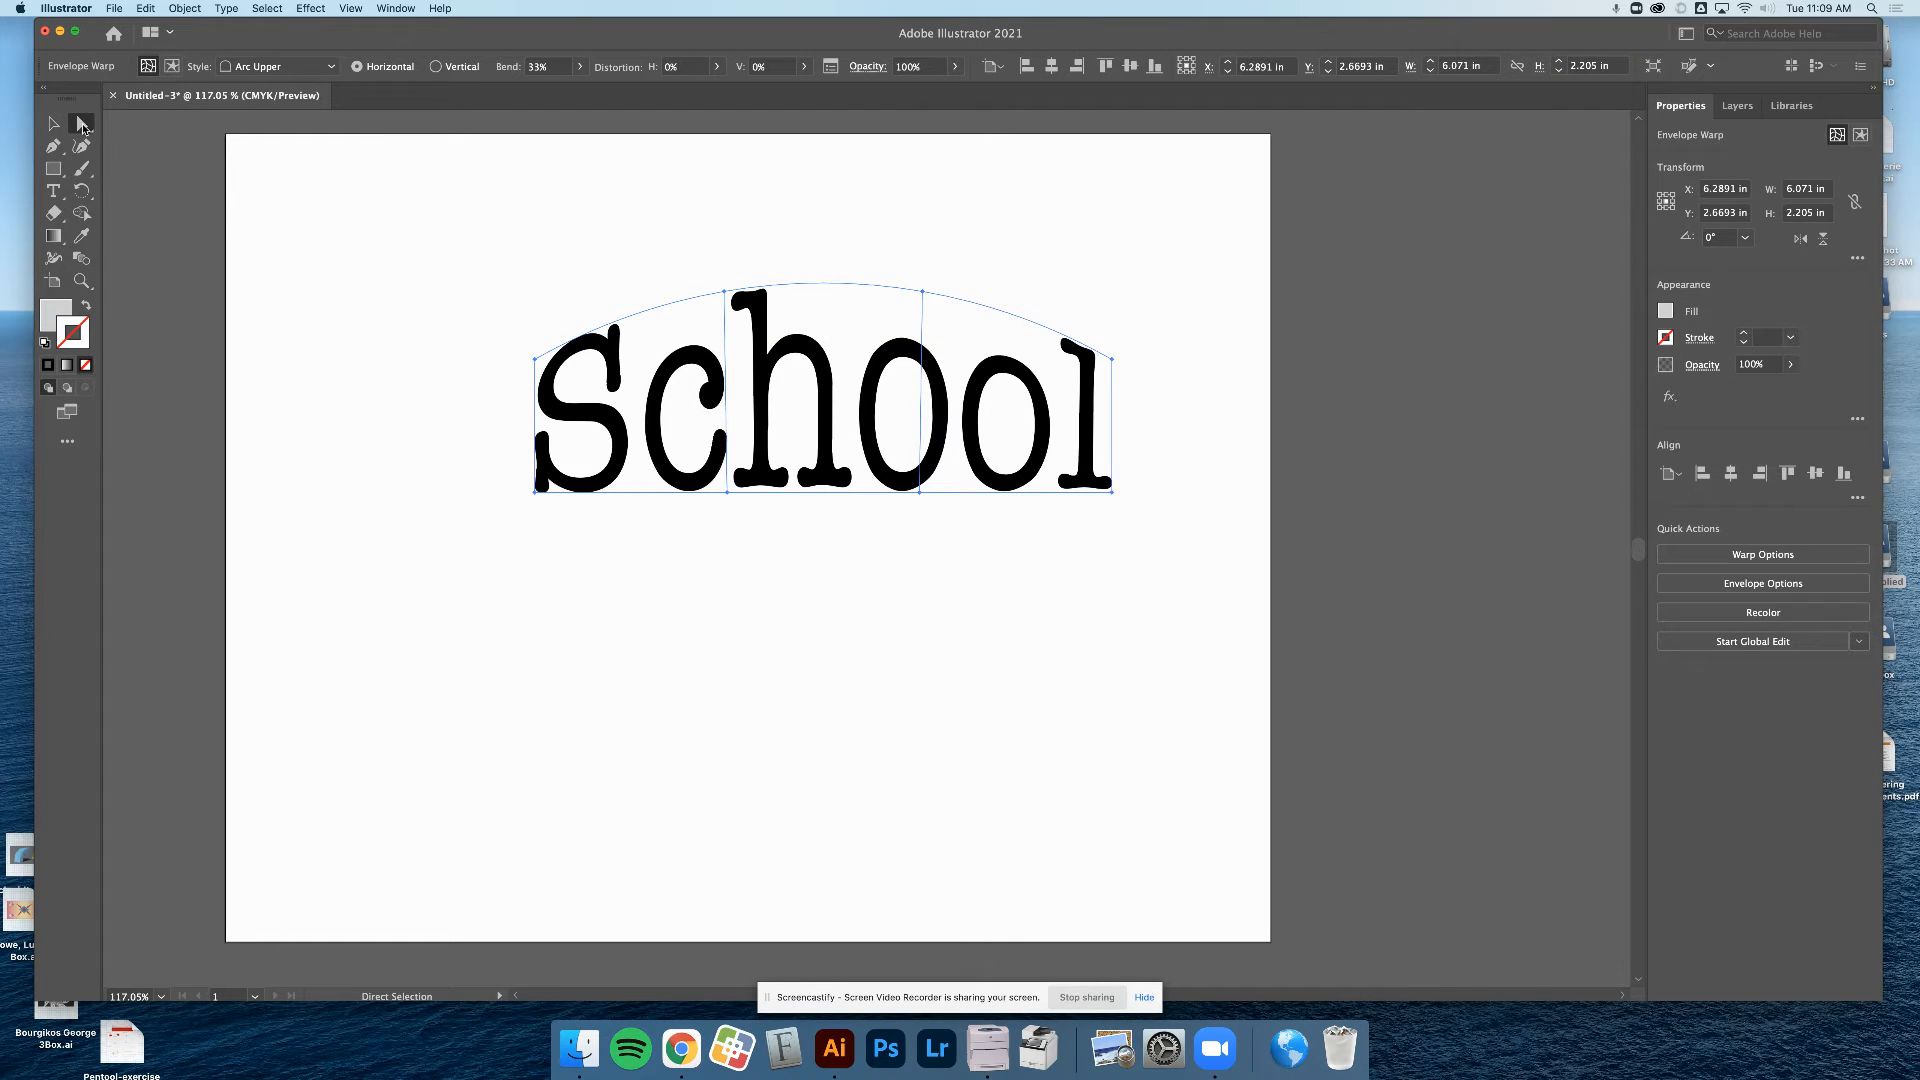
click(724, 291)
mouse_move(724, 291)
mouse_down()
mouse_move(719, 248)
mouse_move(720, 386)
mouse_move(728, 311)
mouse_up()
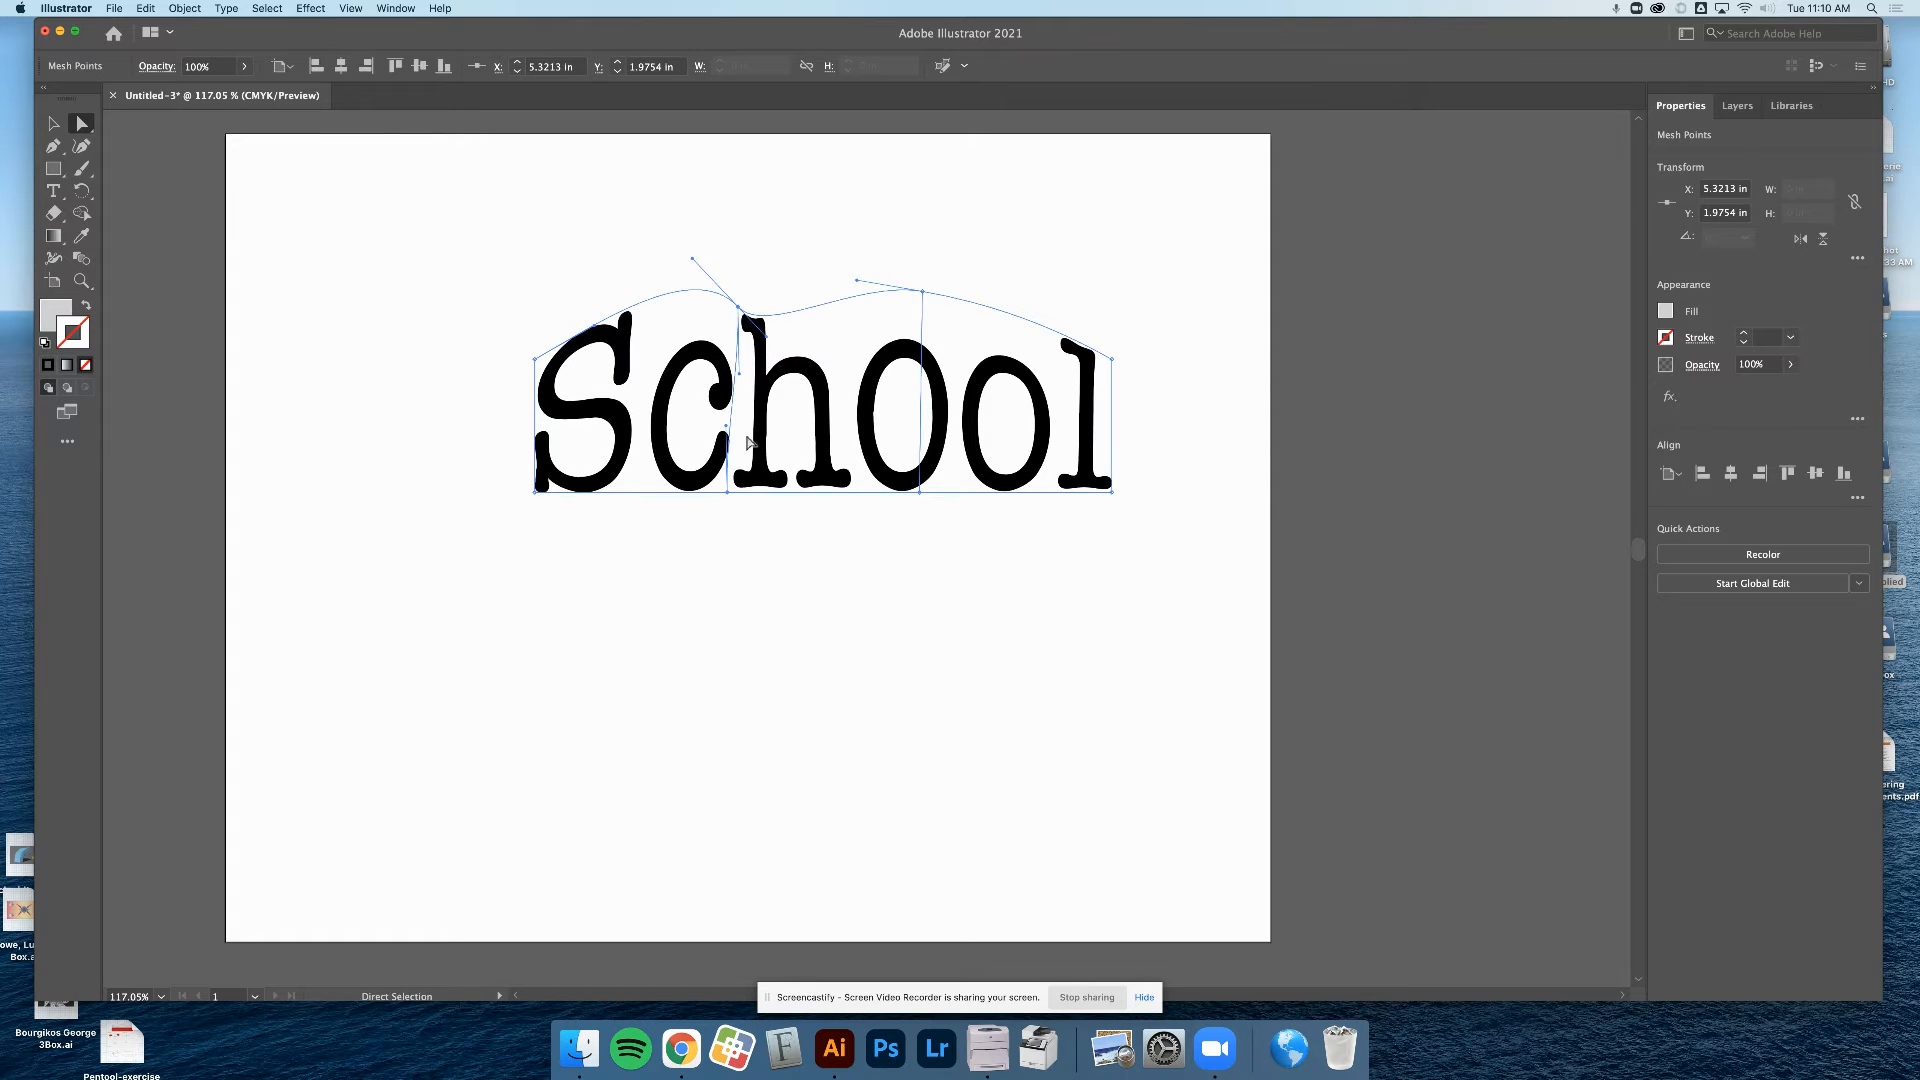
Undo the mesh point edits and the Arc Upper warp on the "School" text
key(super+z)
key(super+z)
key(super+z)
key(super+z)
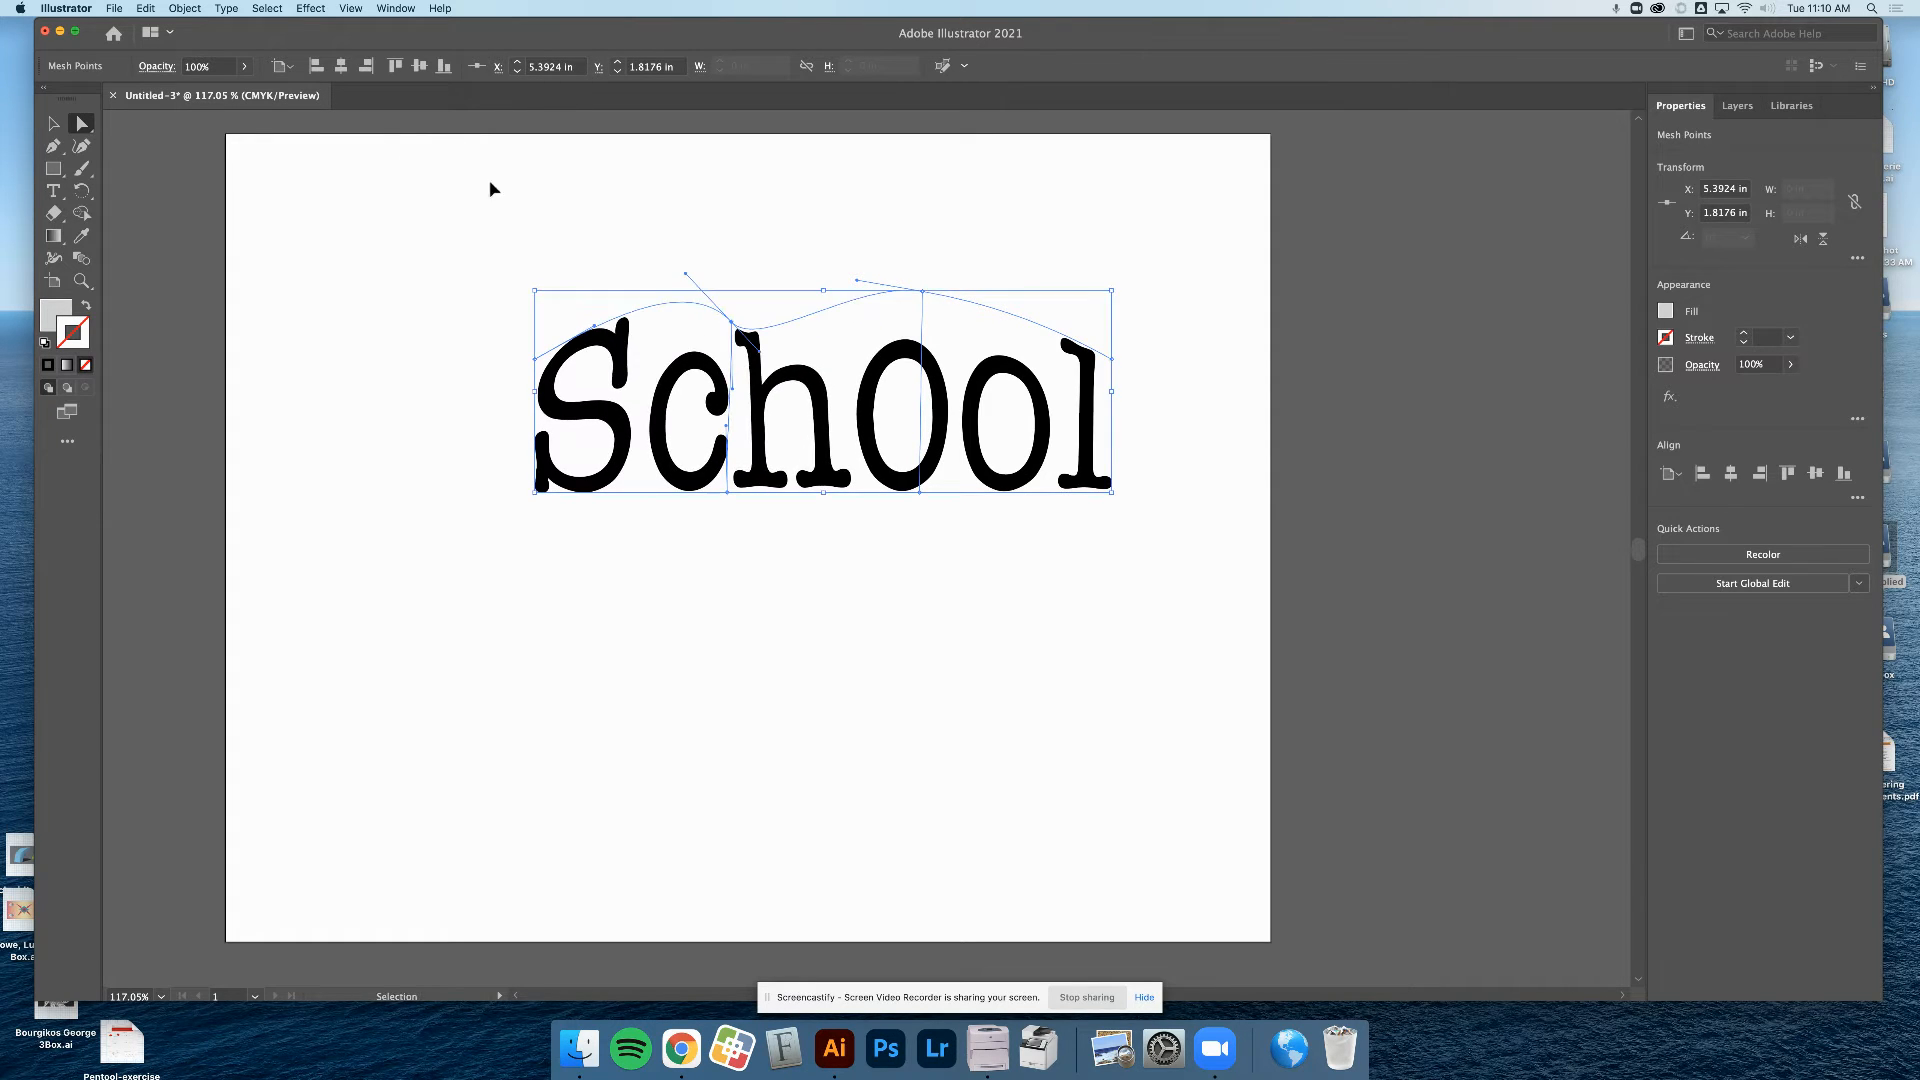
key(super+z)
key(super+z)
key(super+z)
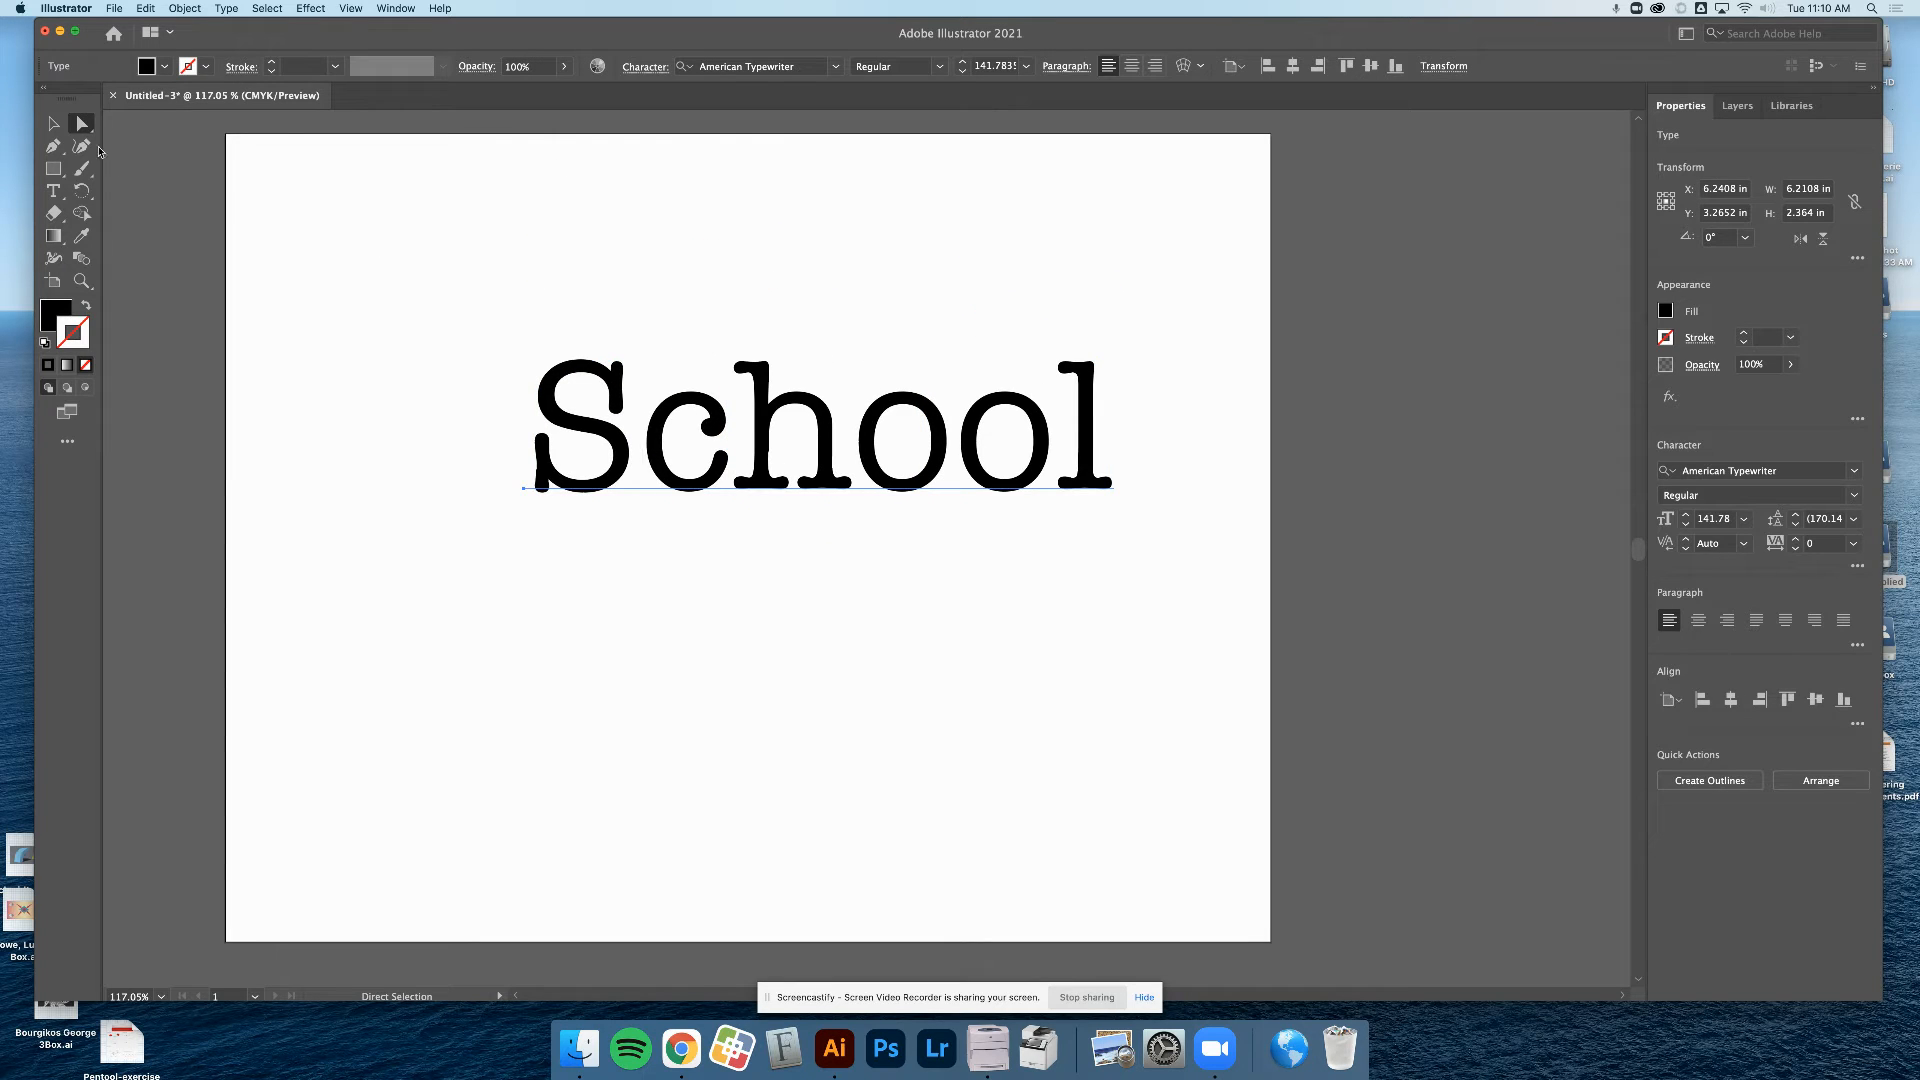
Apply an Envelope Distort mesh with 3 rows and 6 columns to the "School" text
click(53, 123)
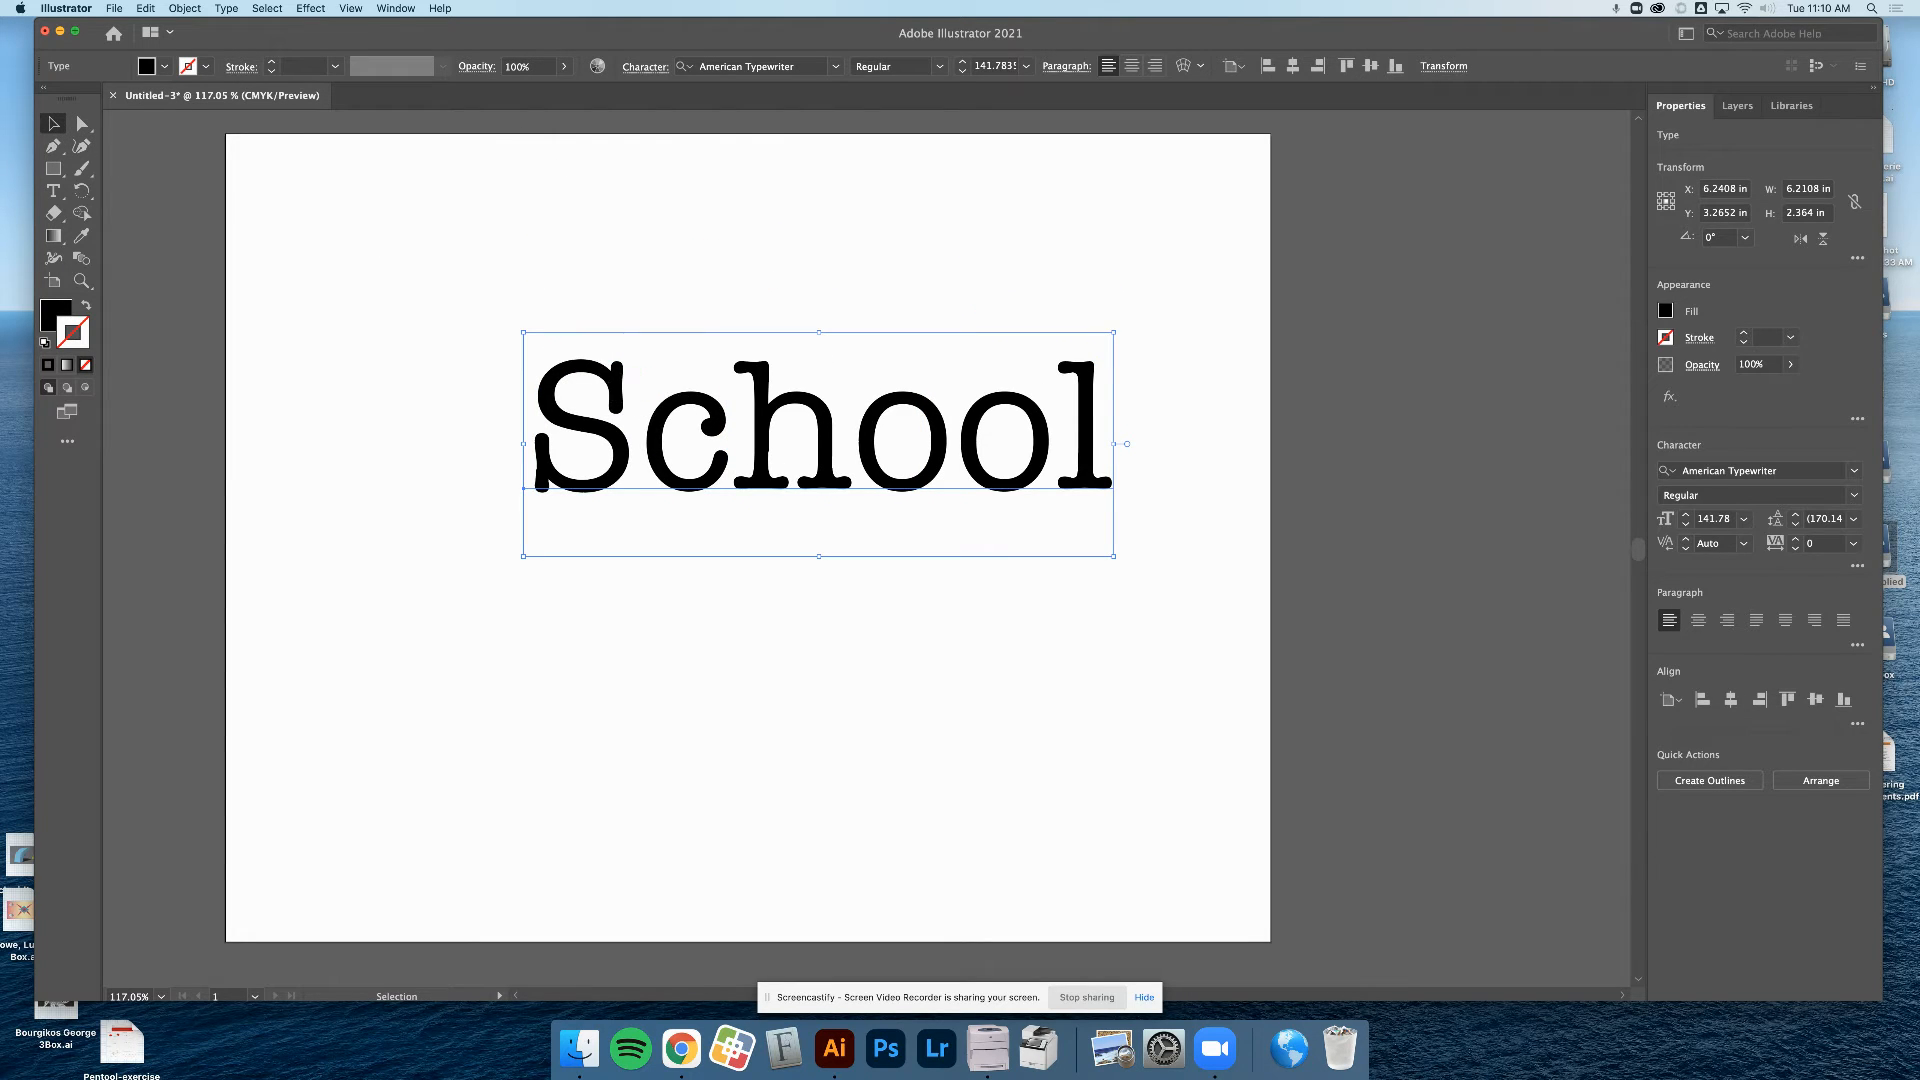
click(185, 8)
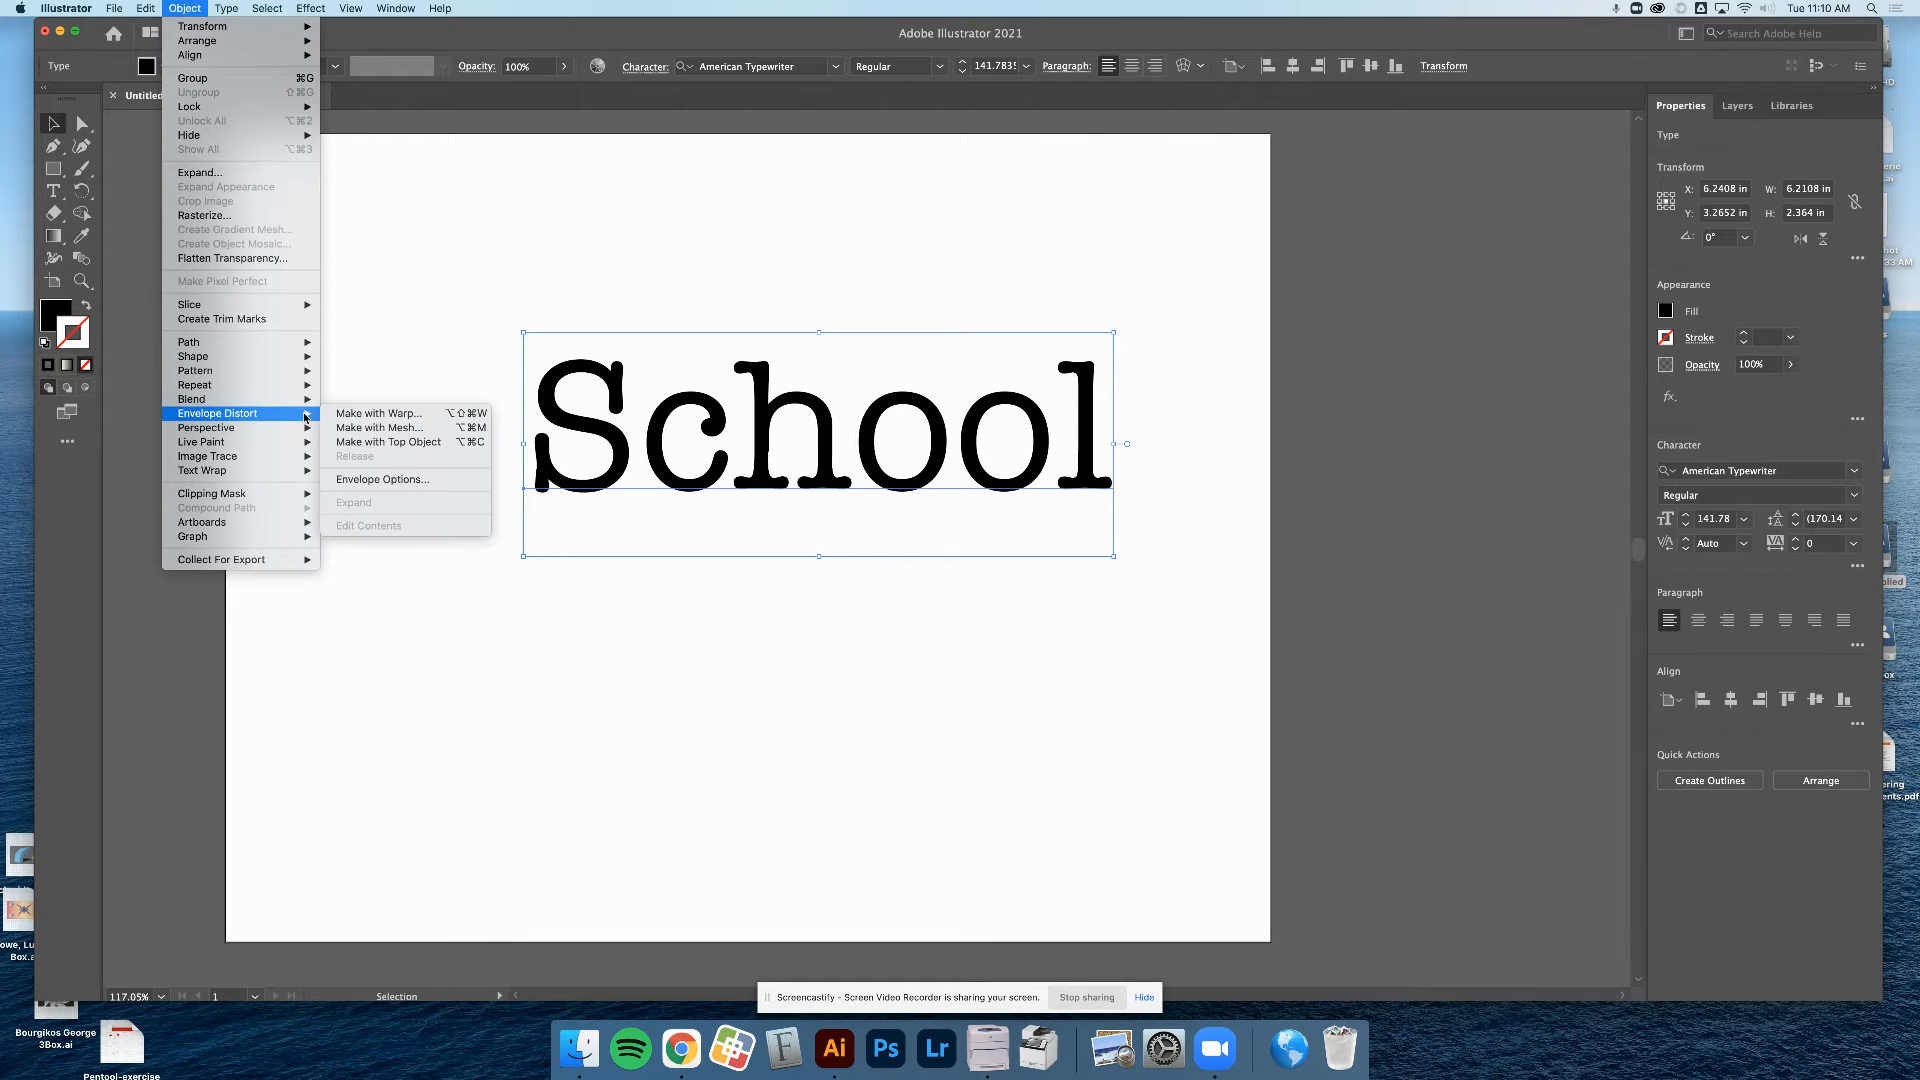
click(386, 428)
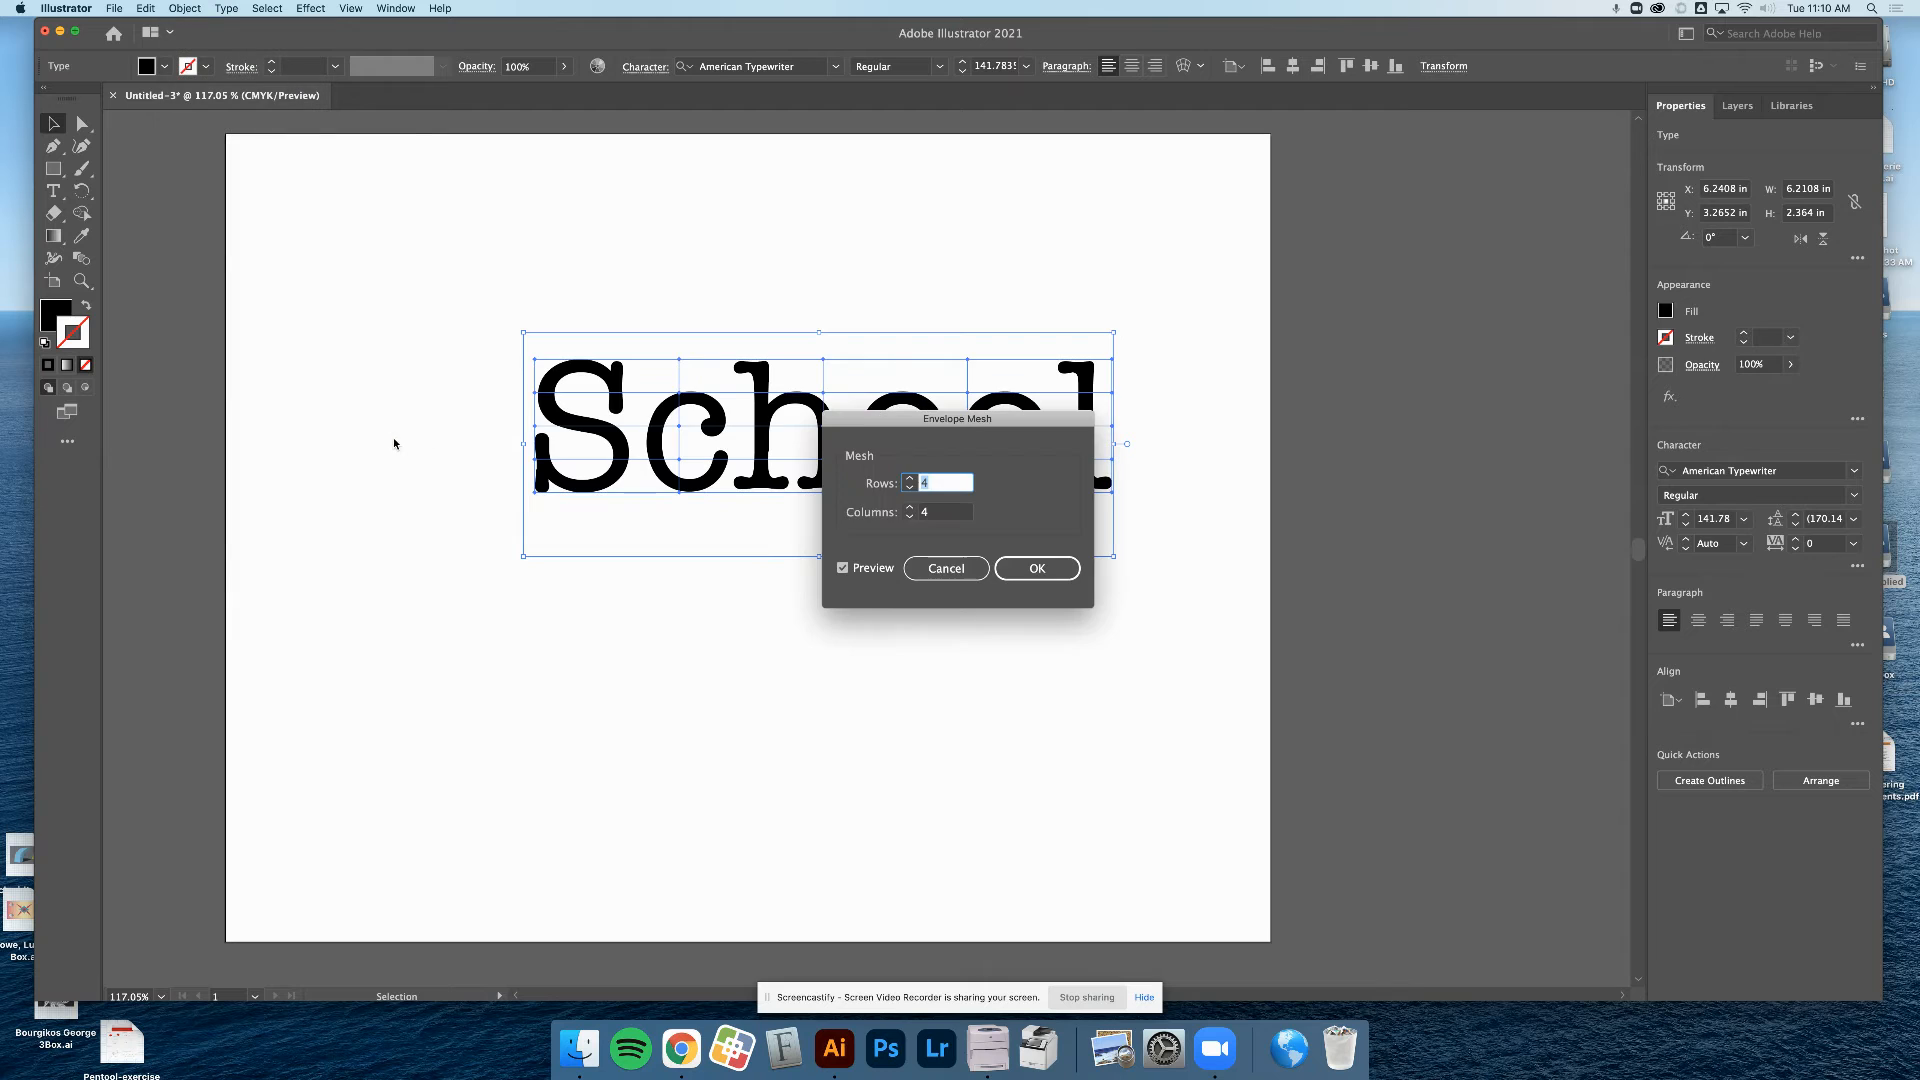
drag(925, 415, 508, 384)
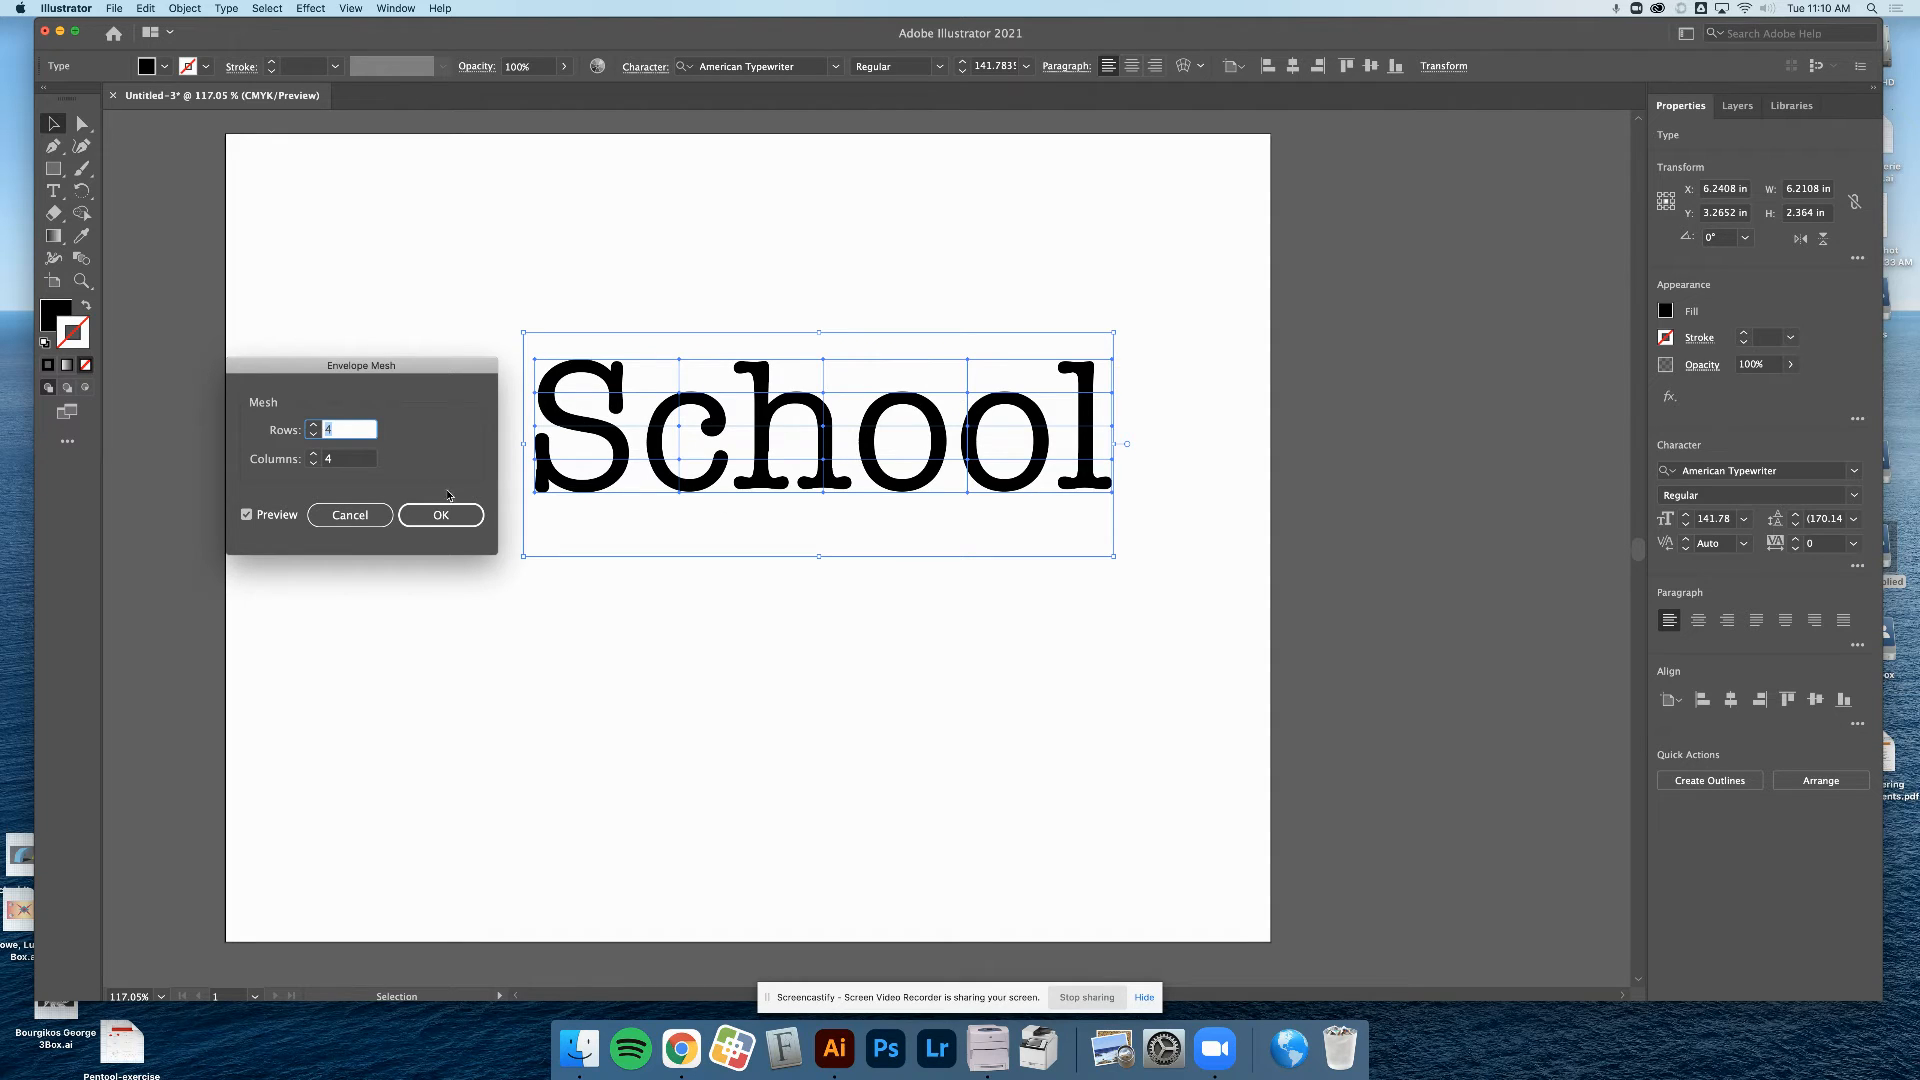
click(314, 463)
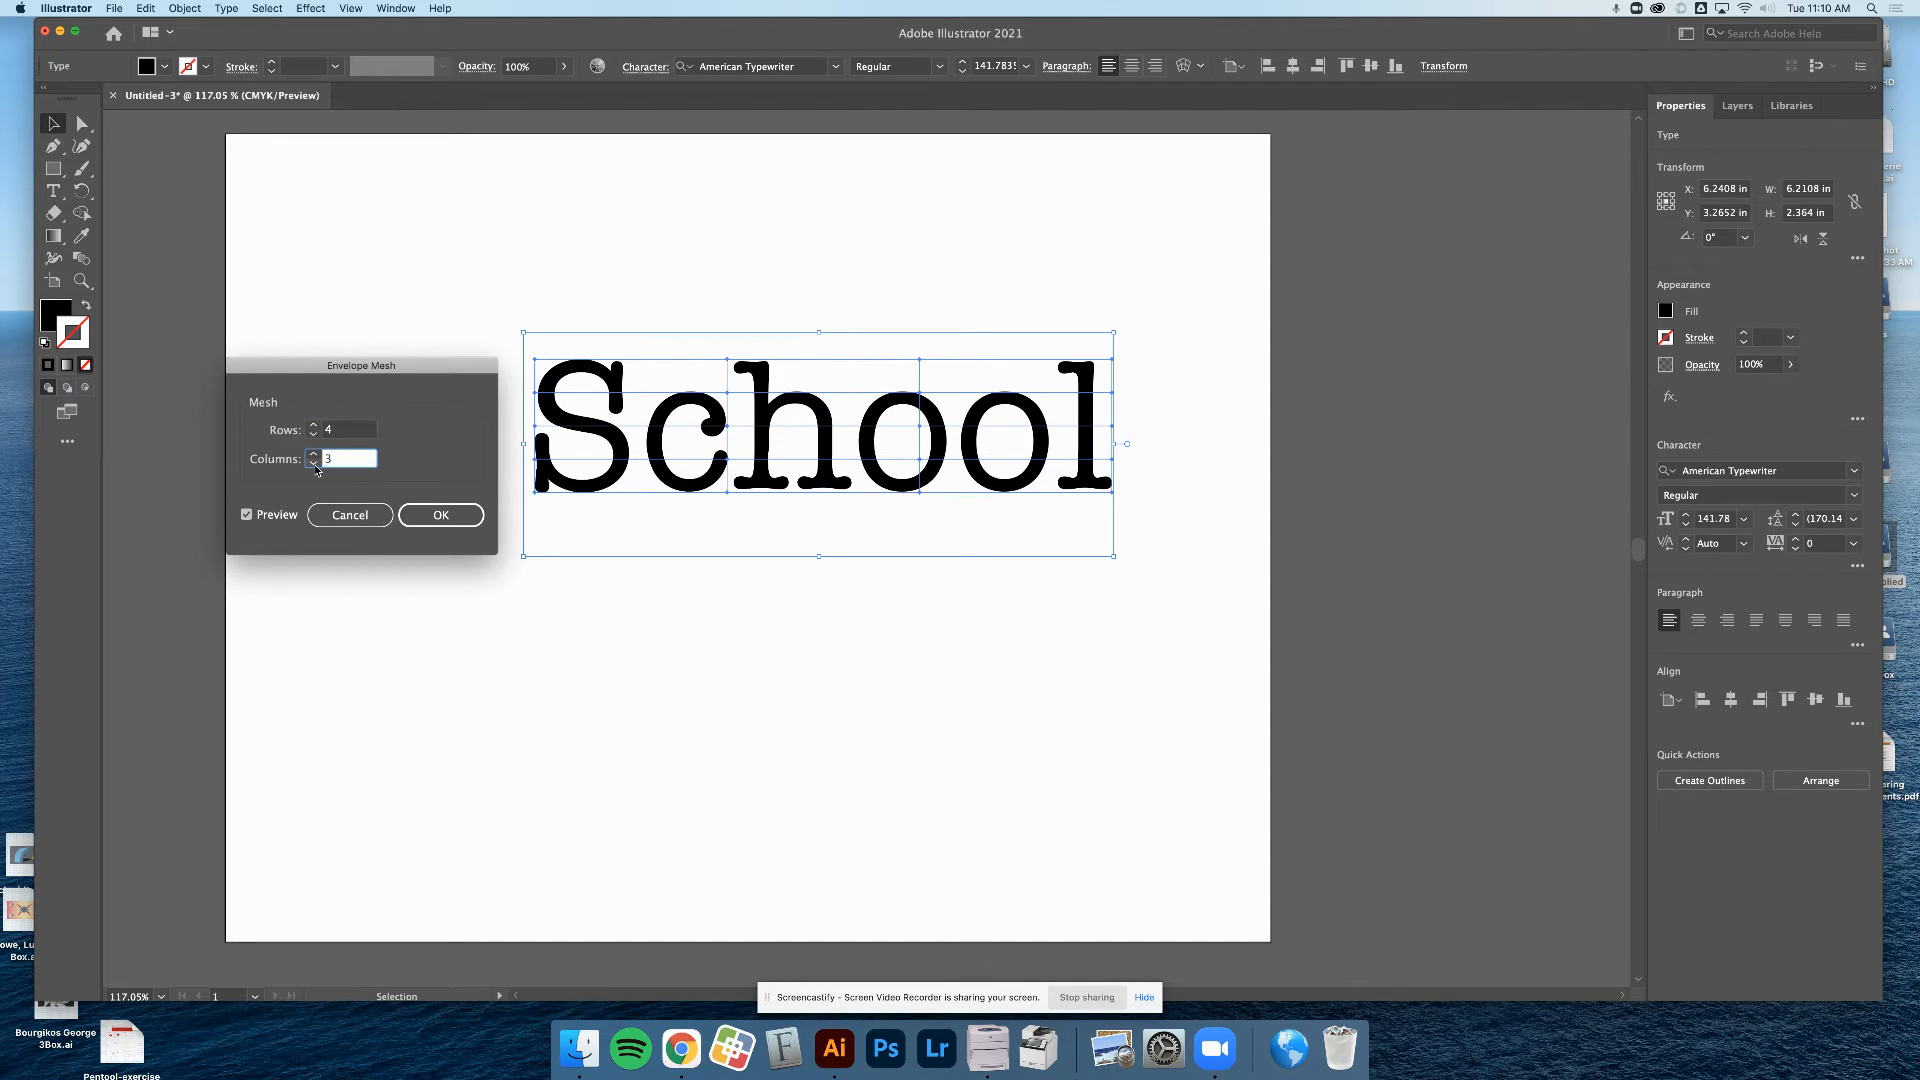
click(313, 464)
click(312, 454)
click(313, 454)
click(313, 454)
click(313, 453)
click(313, 435)
click(313, 436)
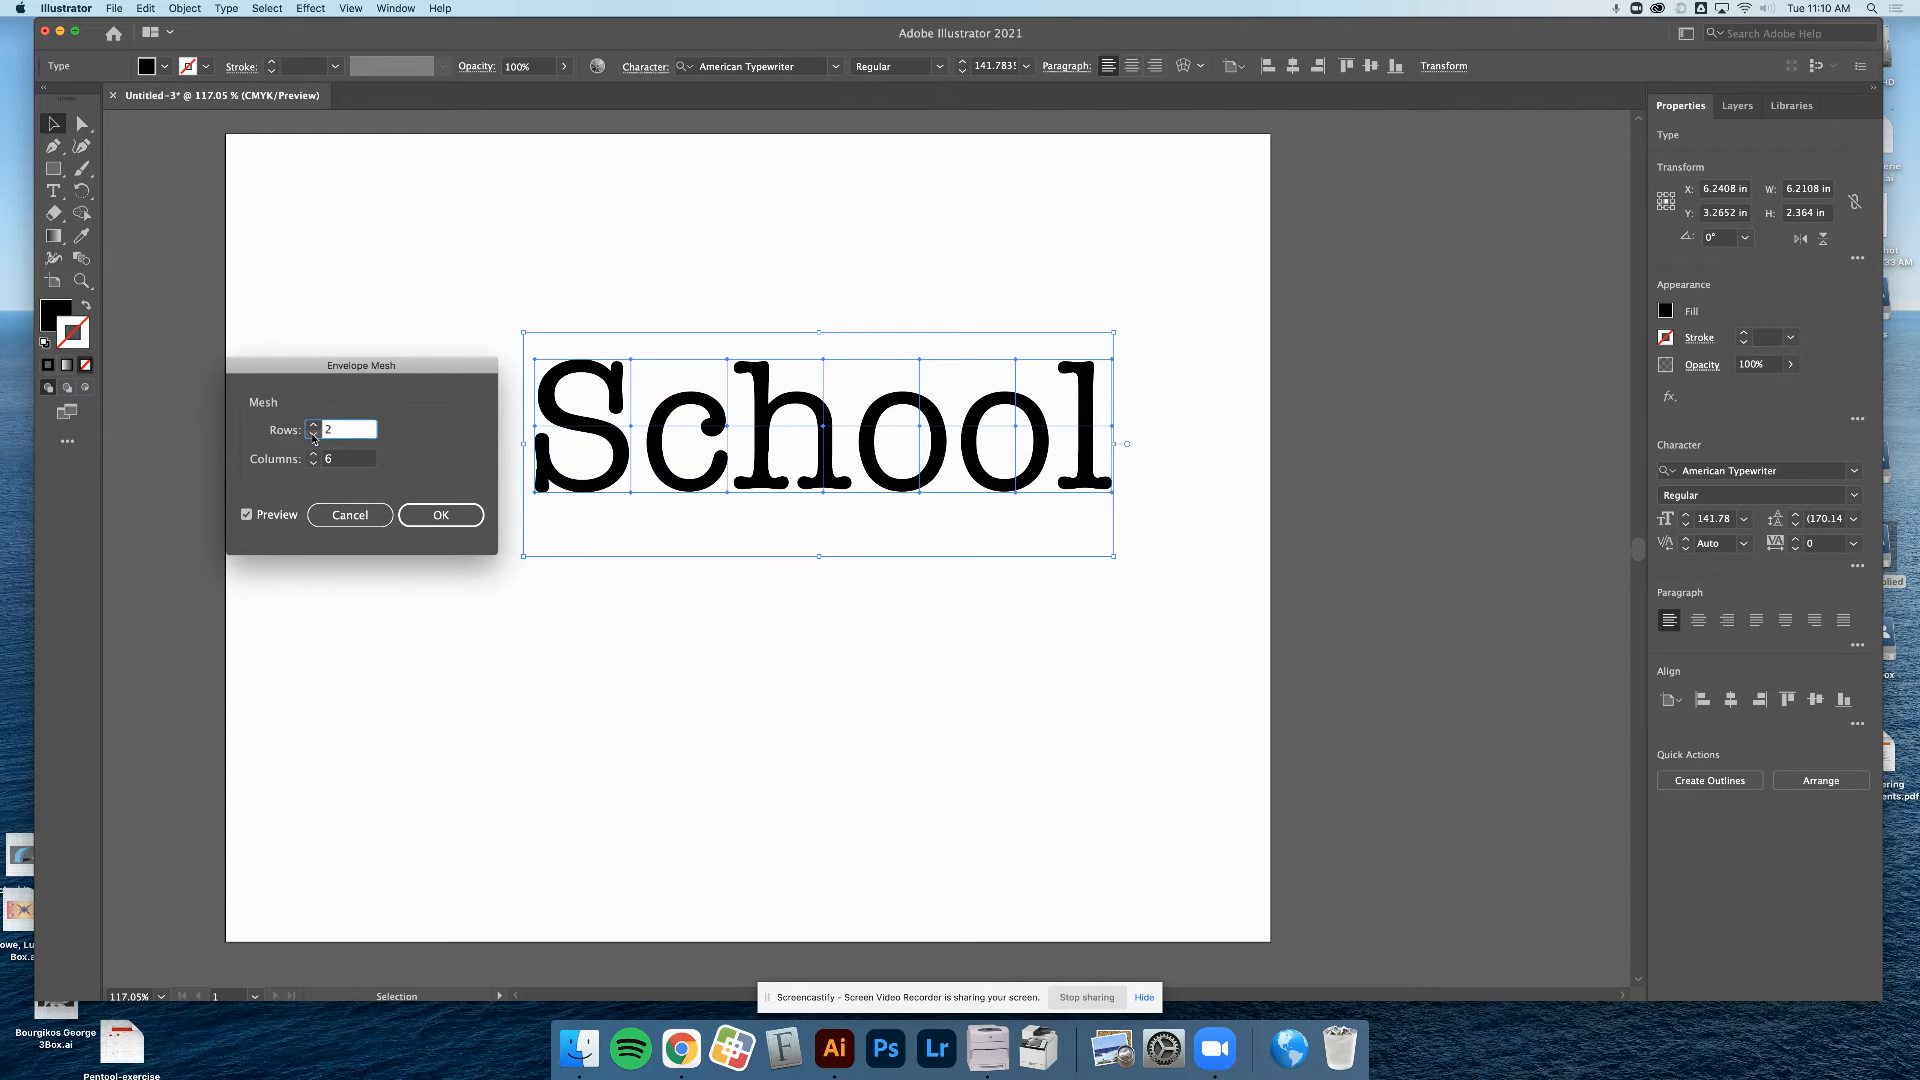
click(313, 424)
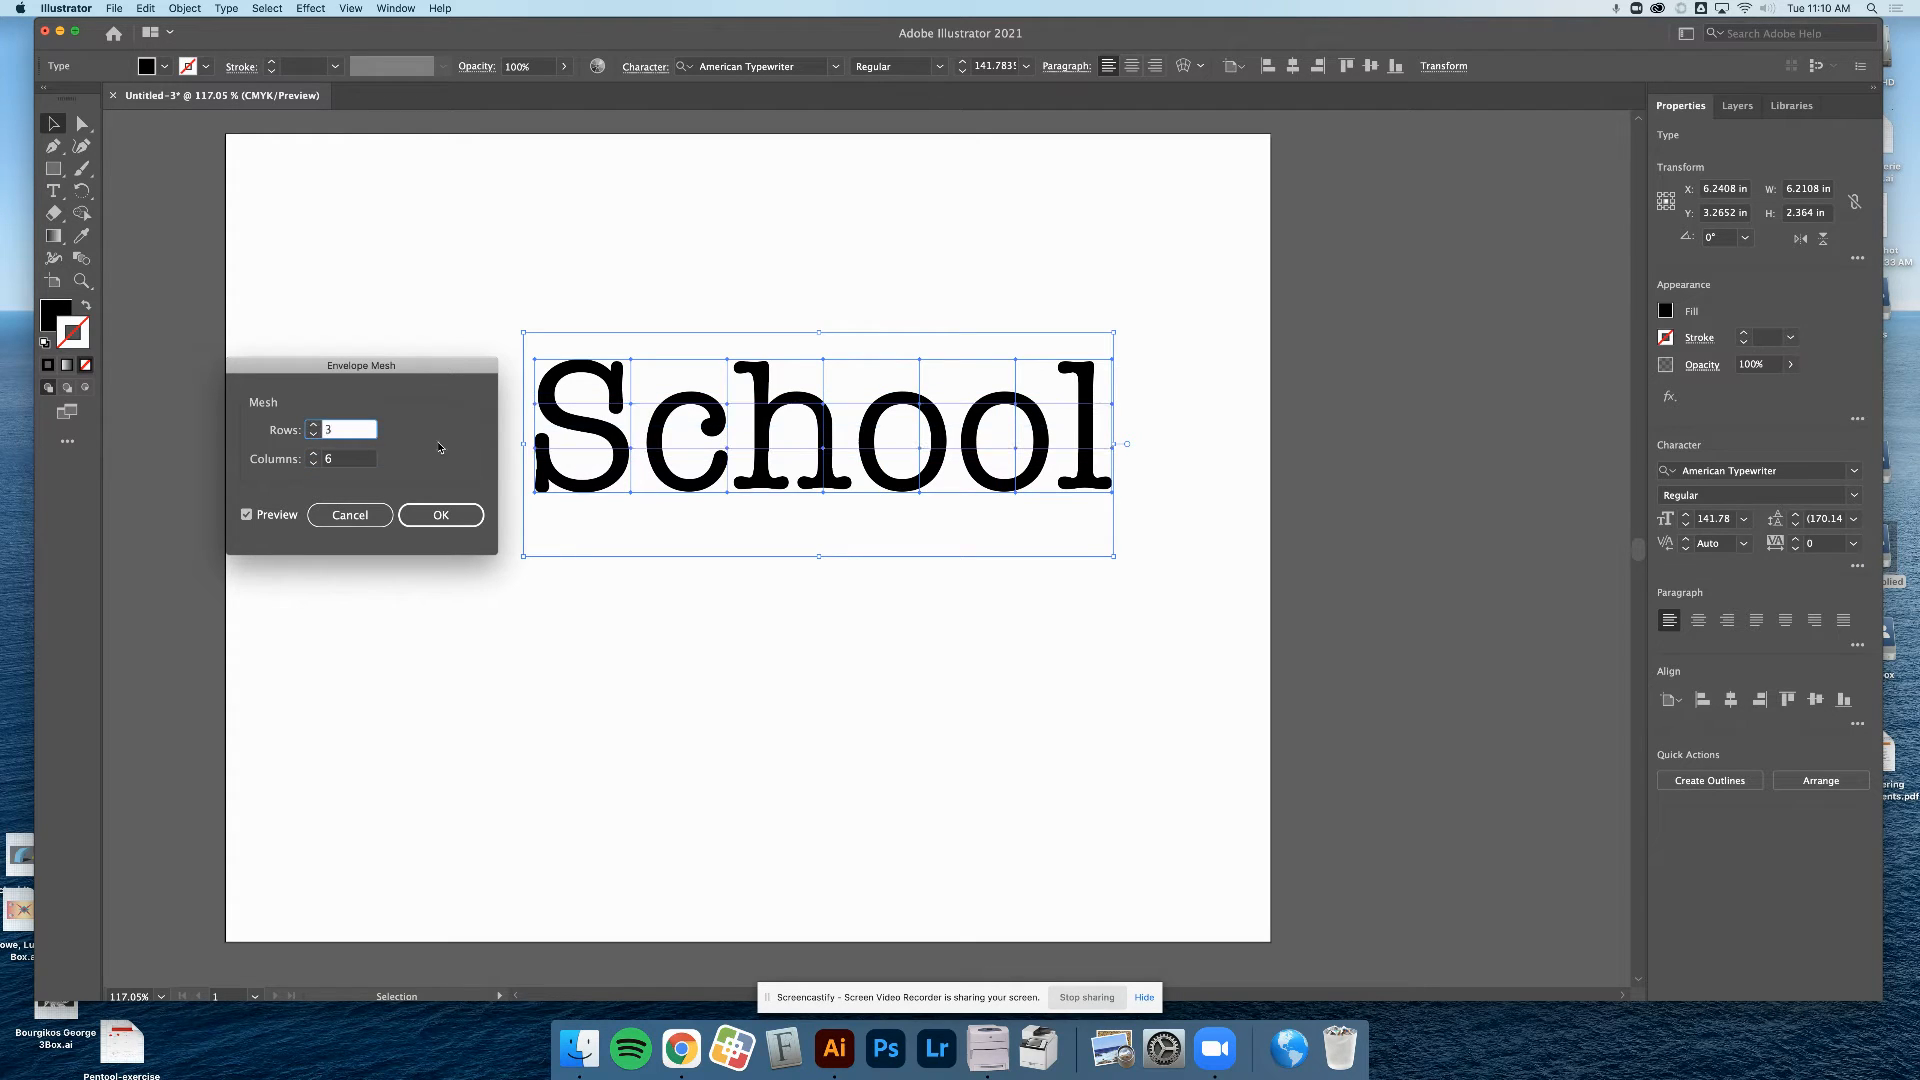
click(441, 516)
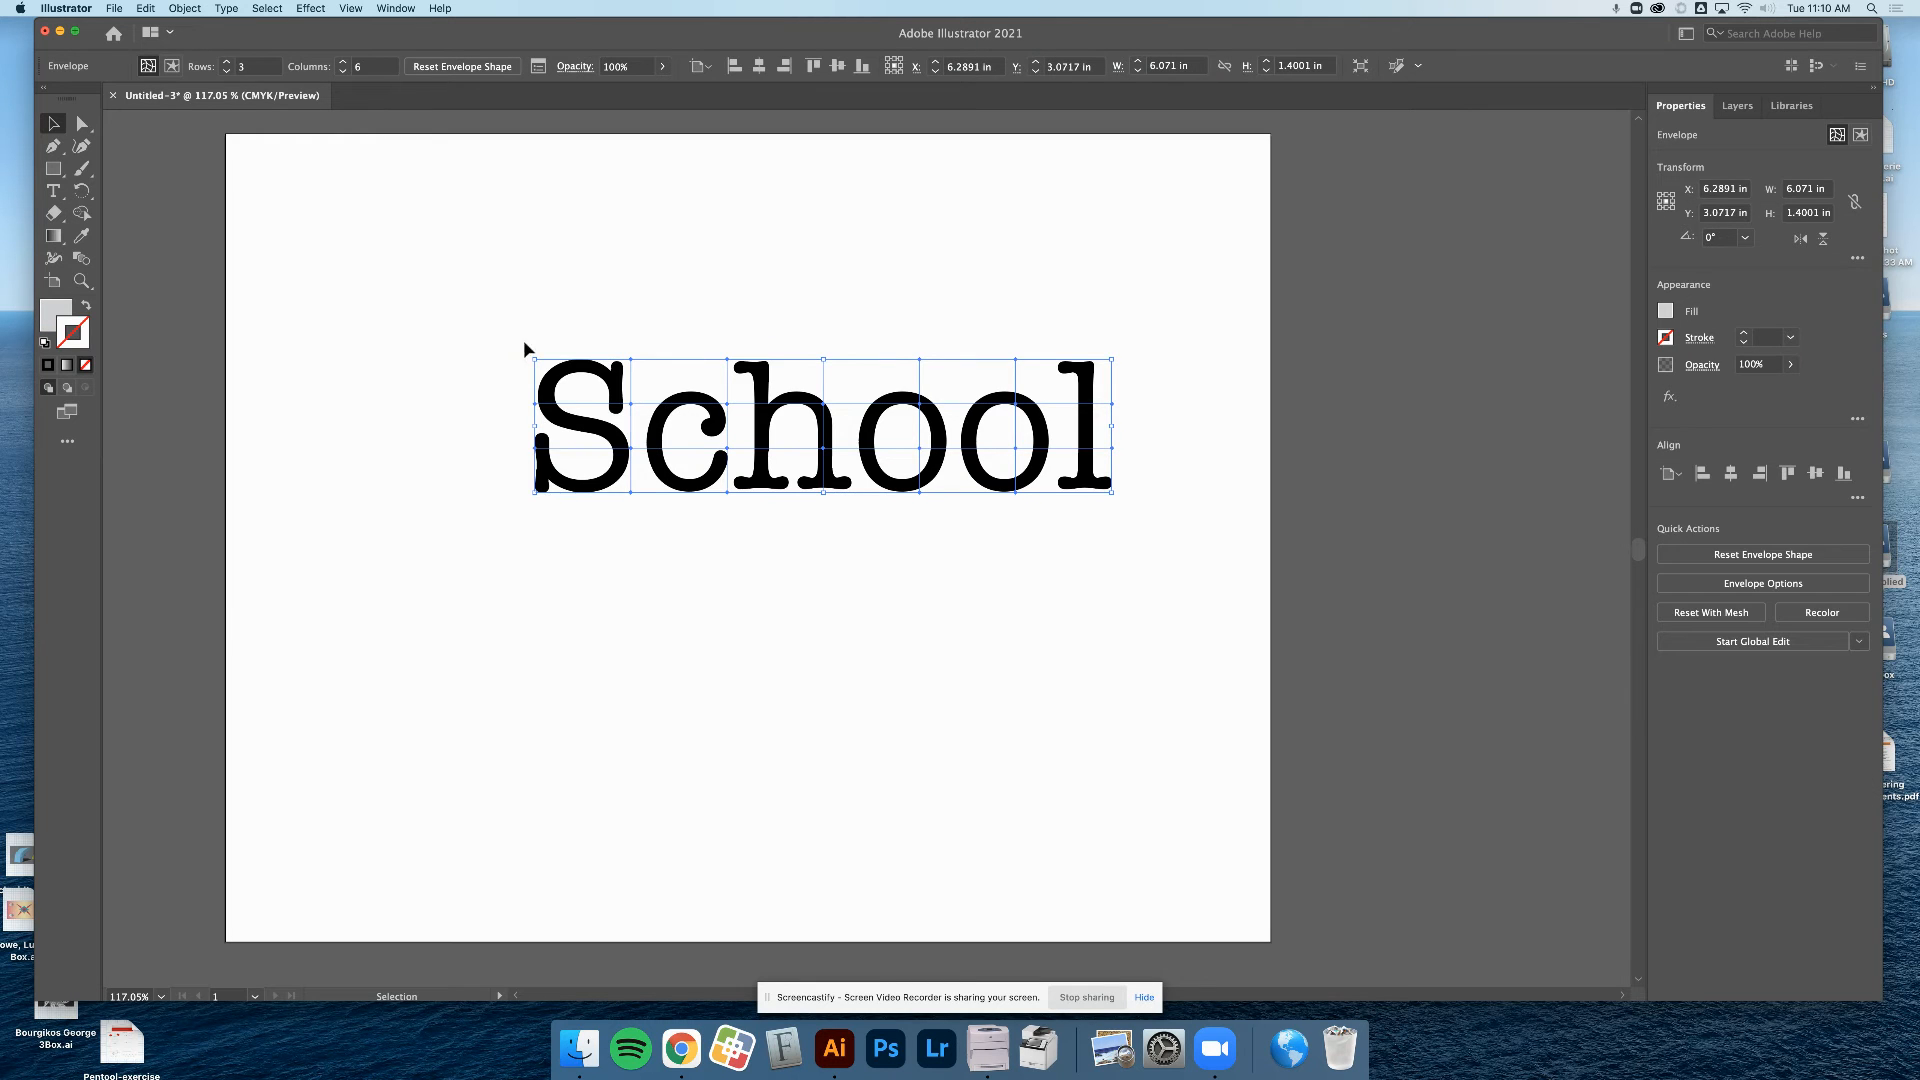
Reshape the envelope mesh around the "S" by pulling its upper mesh points upward and outward, then deselect it
key(a)
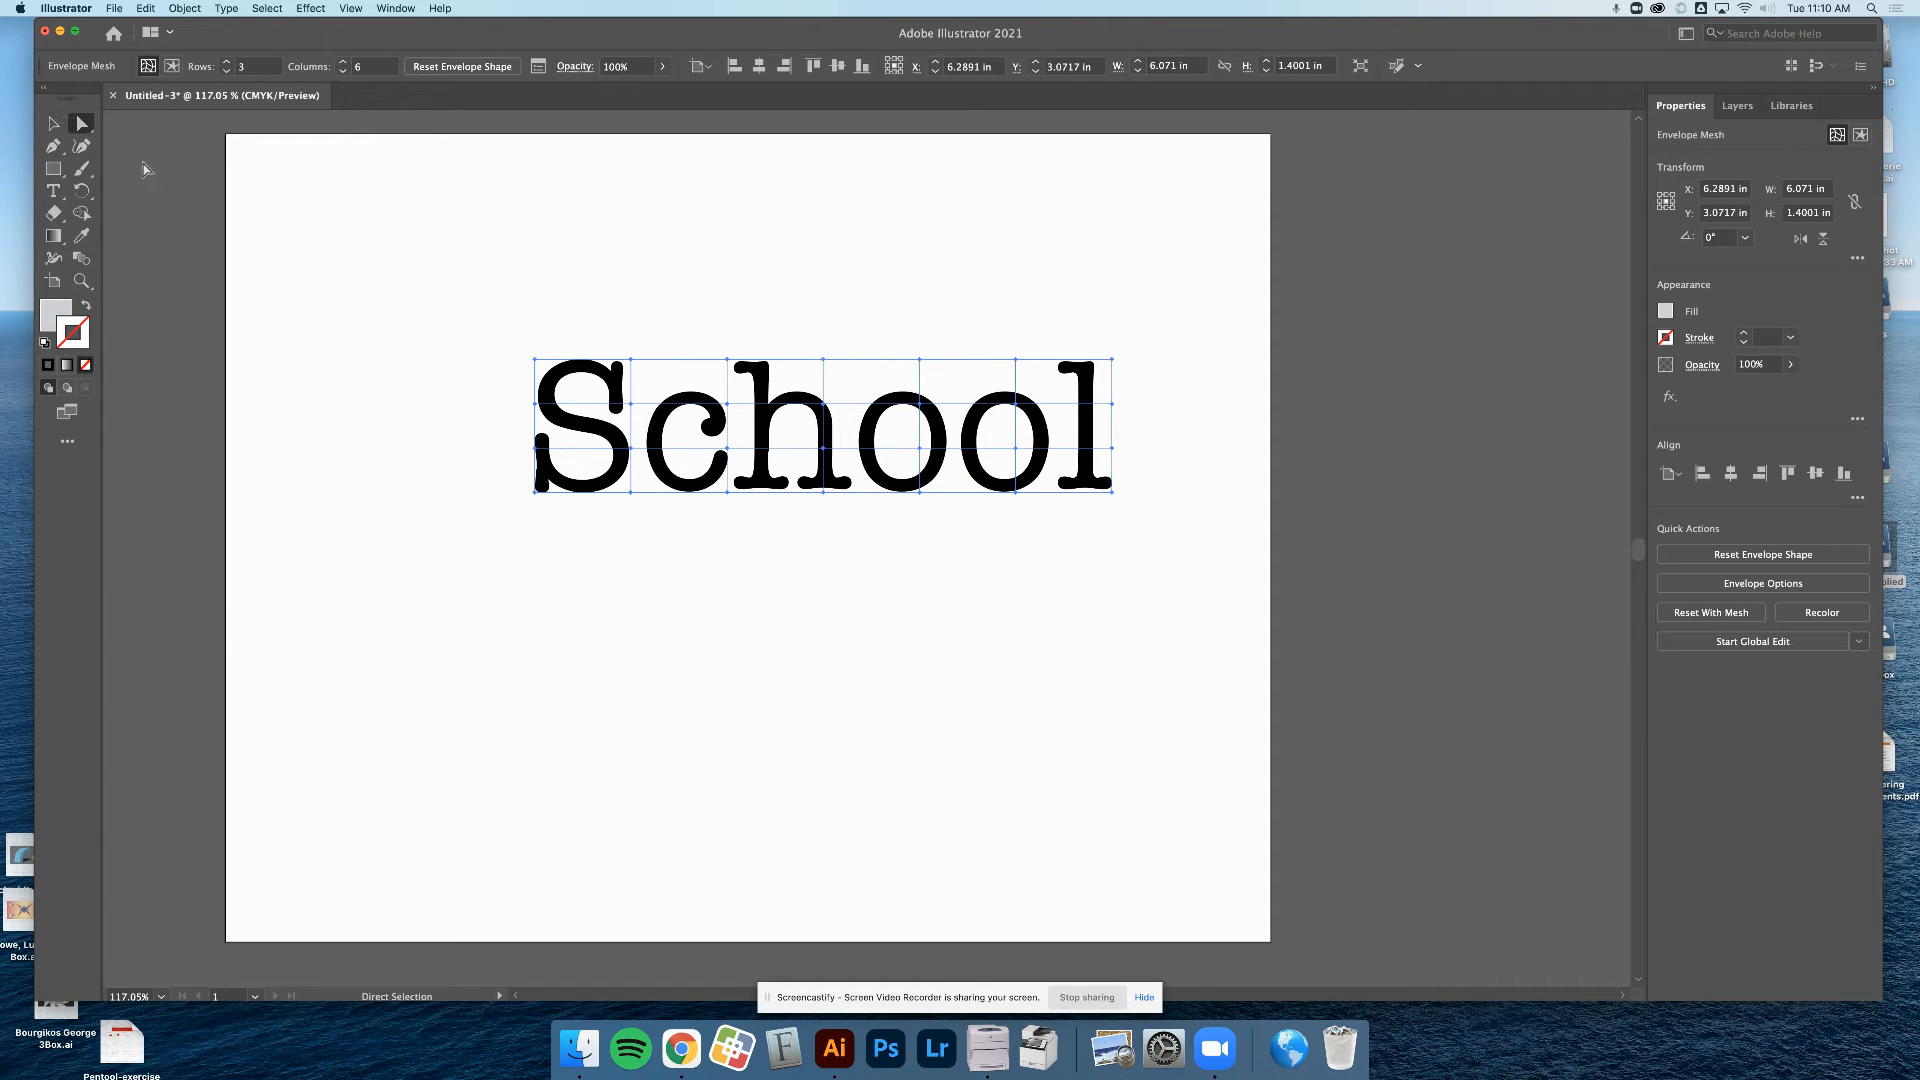
click(631, 404)
drag(631, 404, 645, 343)
drag(519, 336, 520, 334)
drag(648, 396, 632, 395)
click(780, 542)
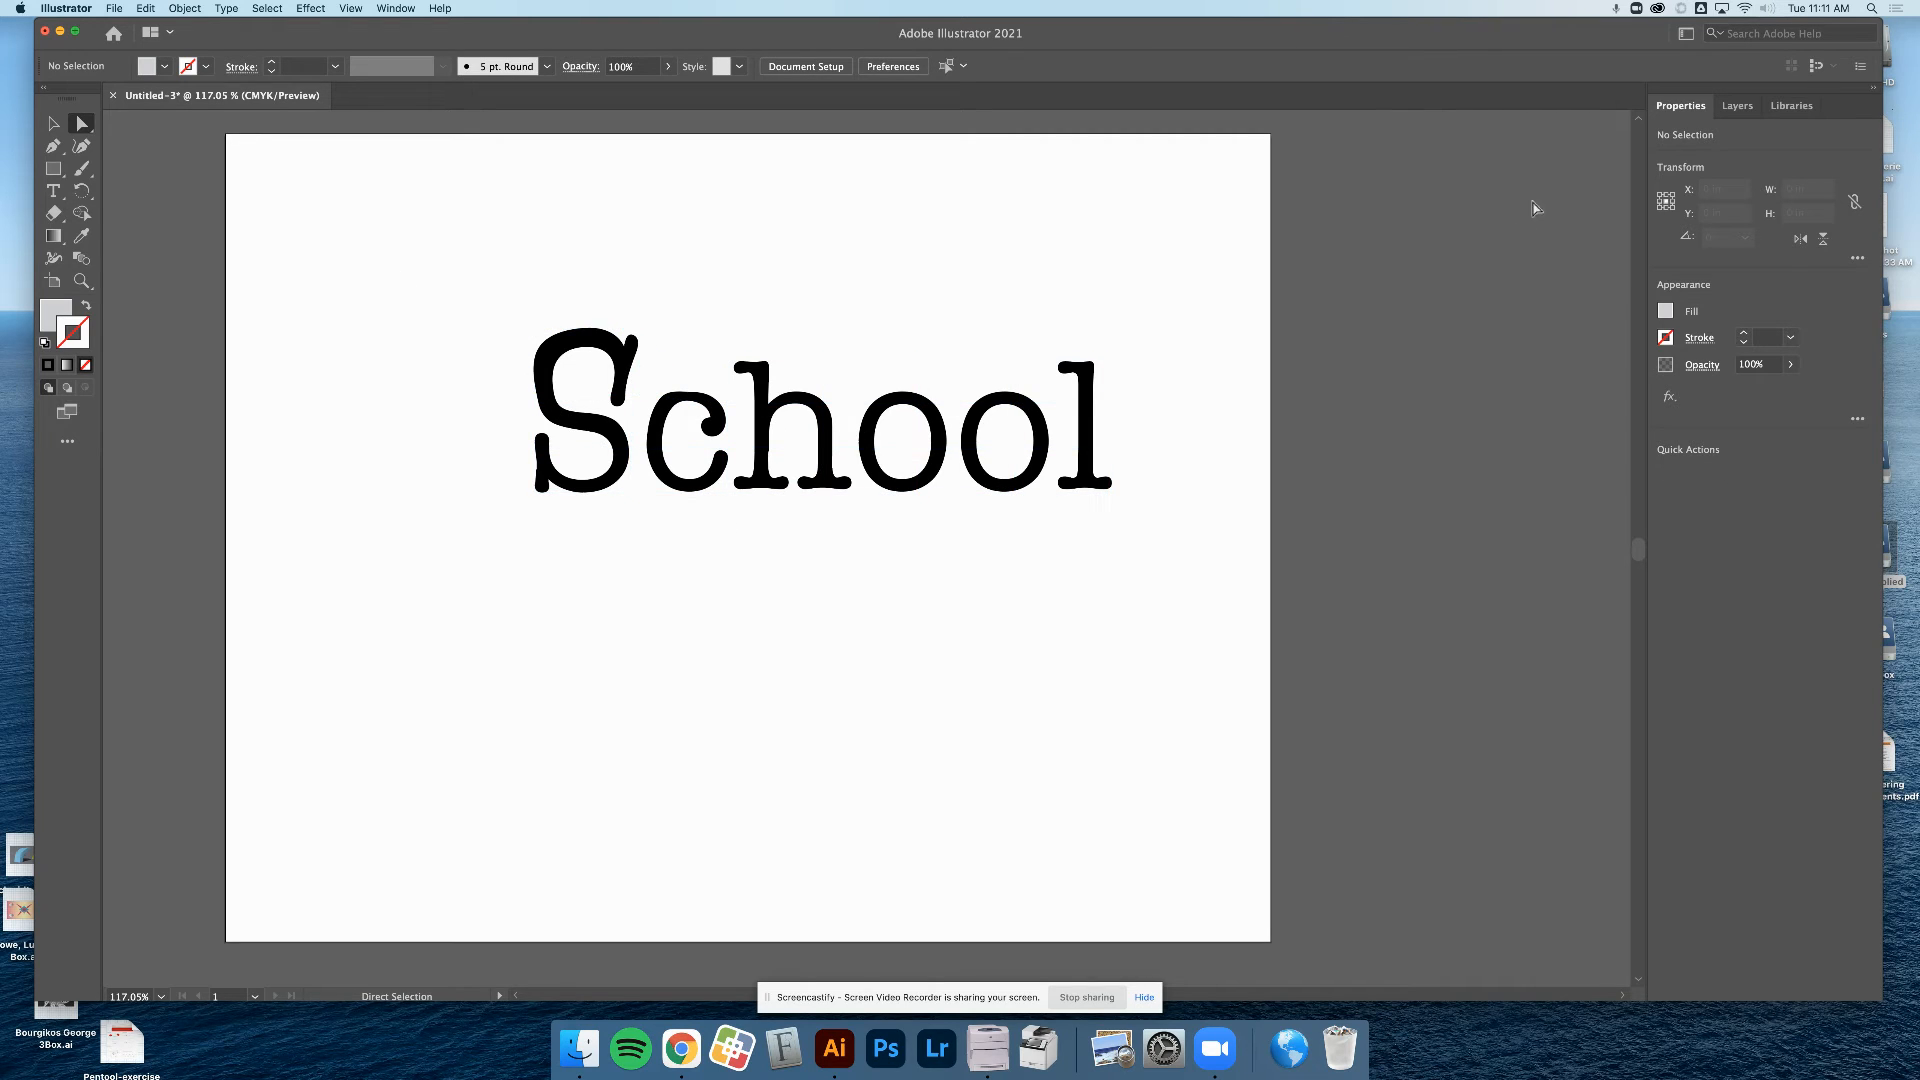
Expand Layer 1 in the layer list and target its Envelope object to examine the mesh, then deselect it
click(1724, 110)
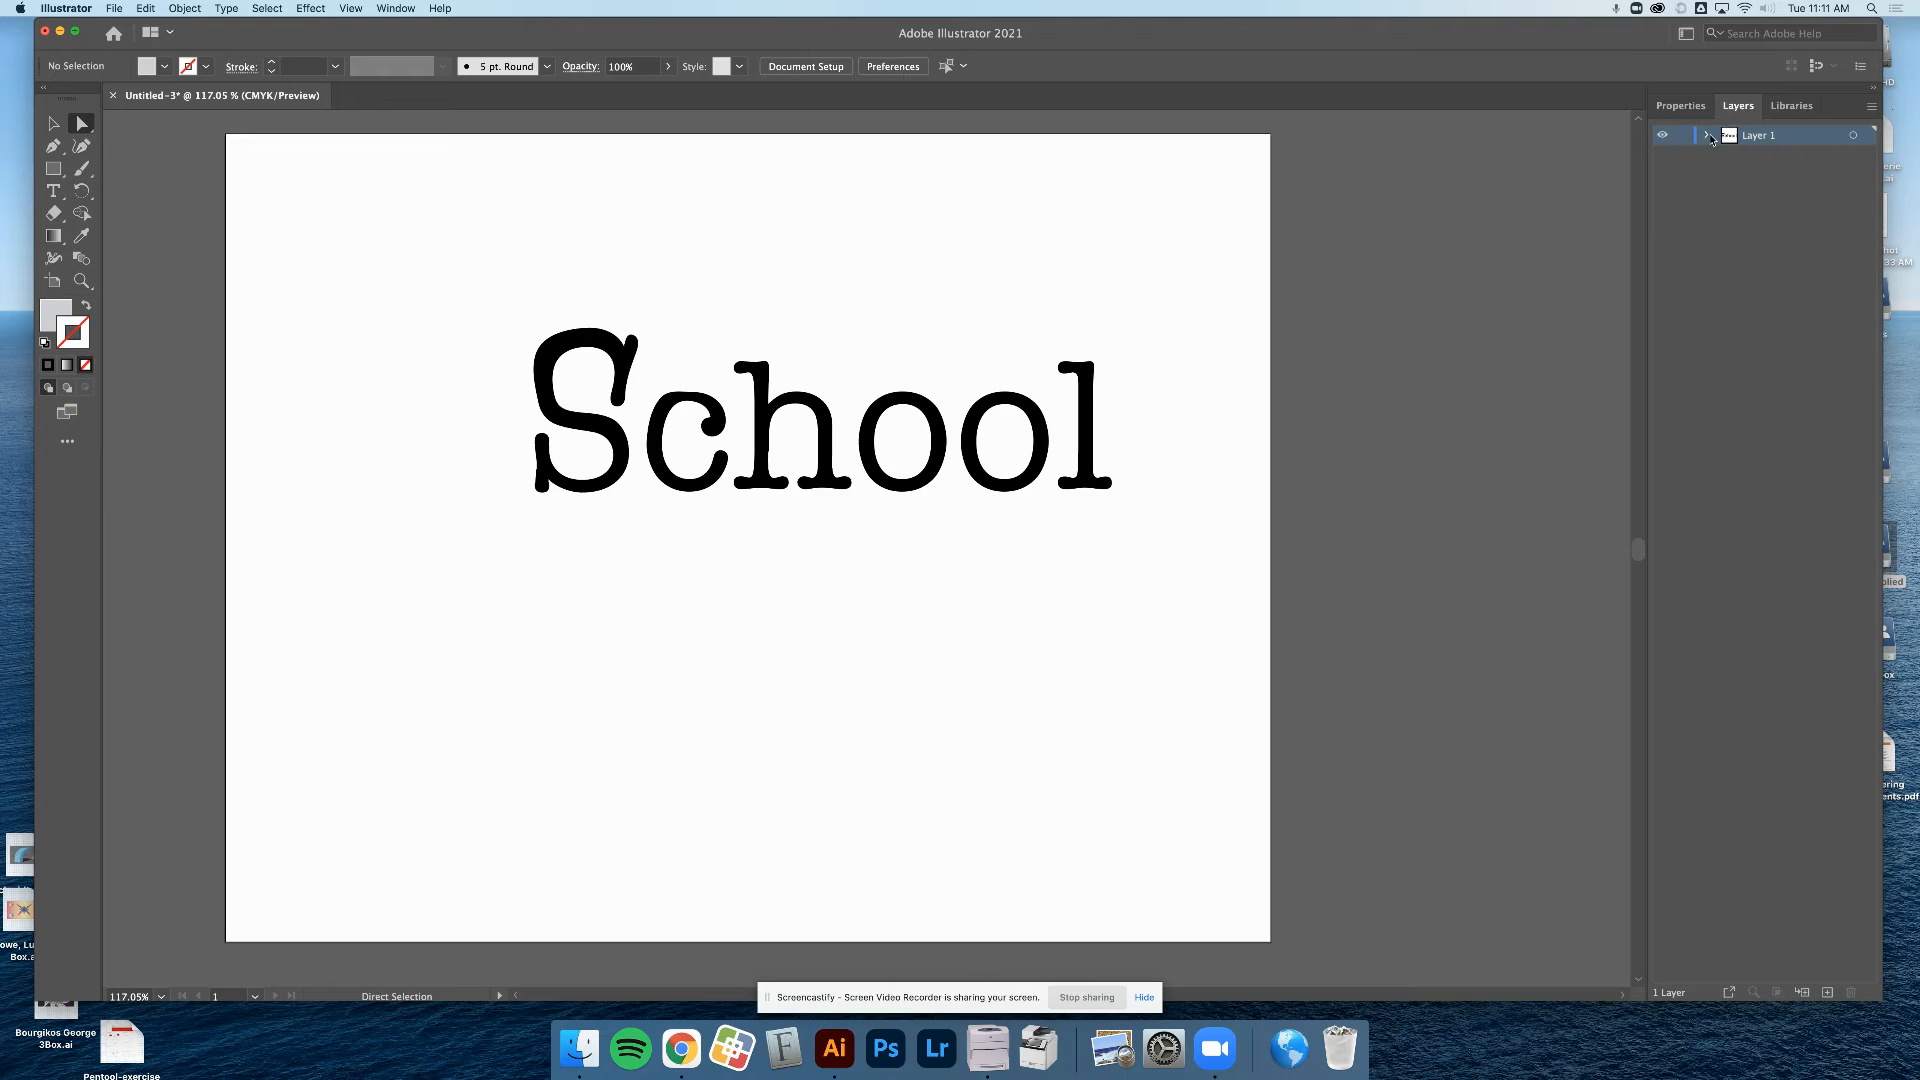
click(1707, 135)
click(1803, 158)
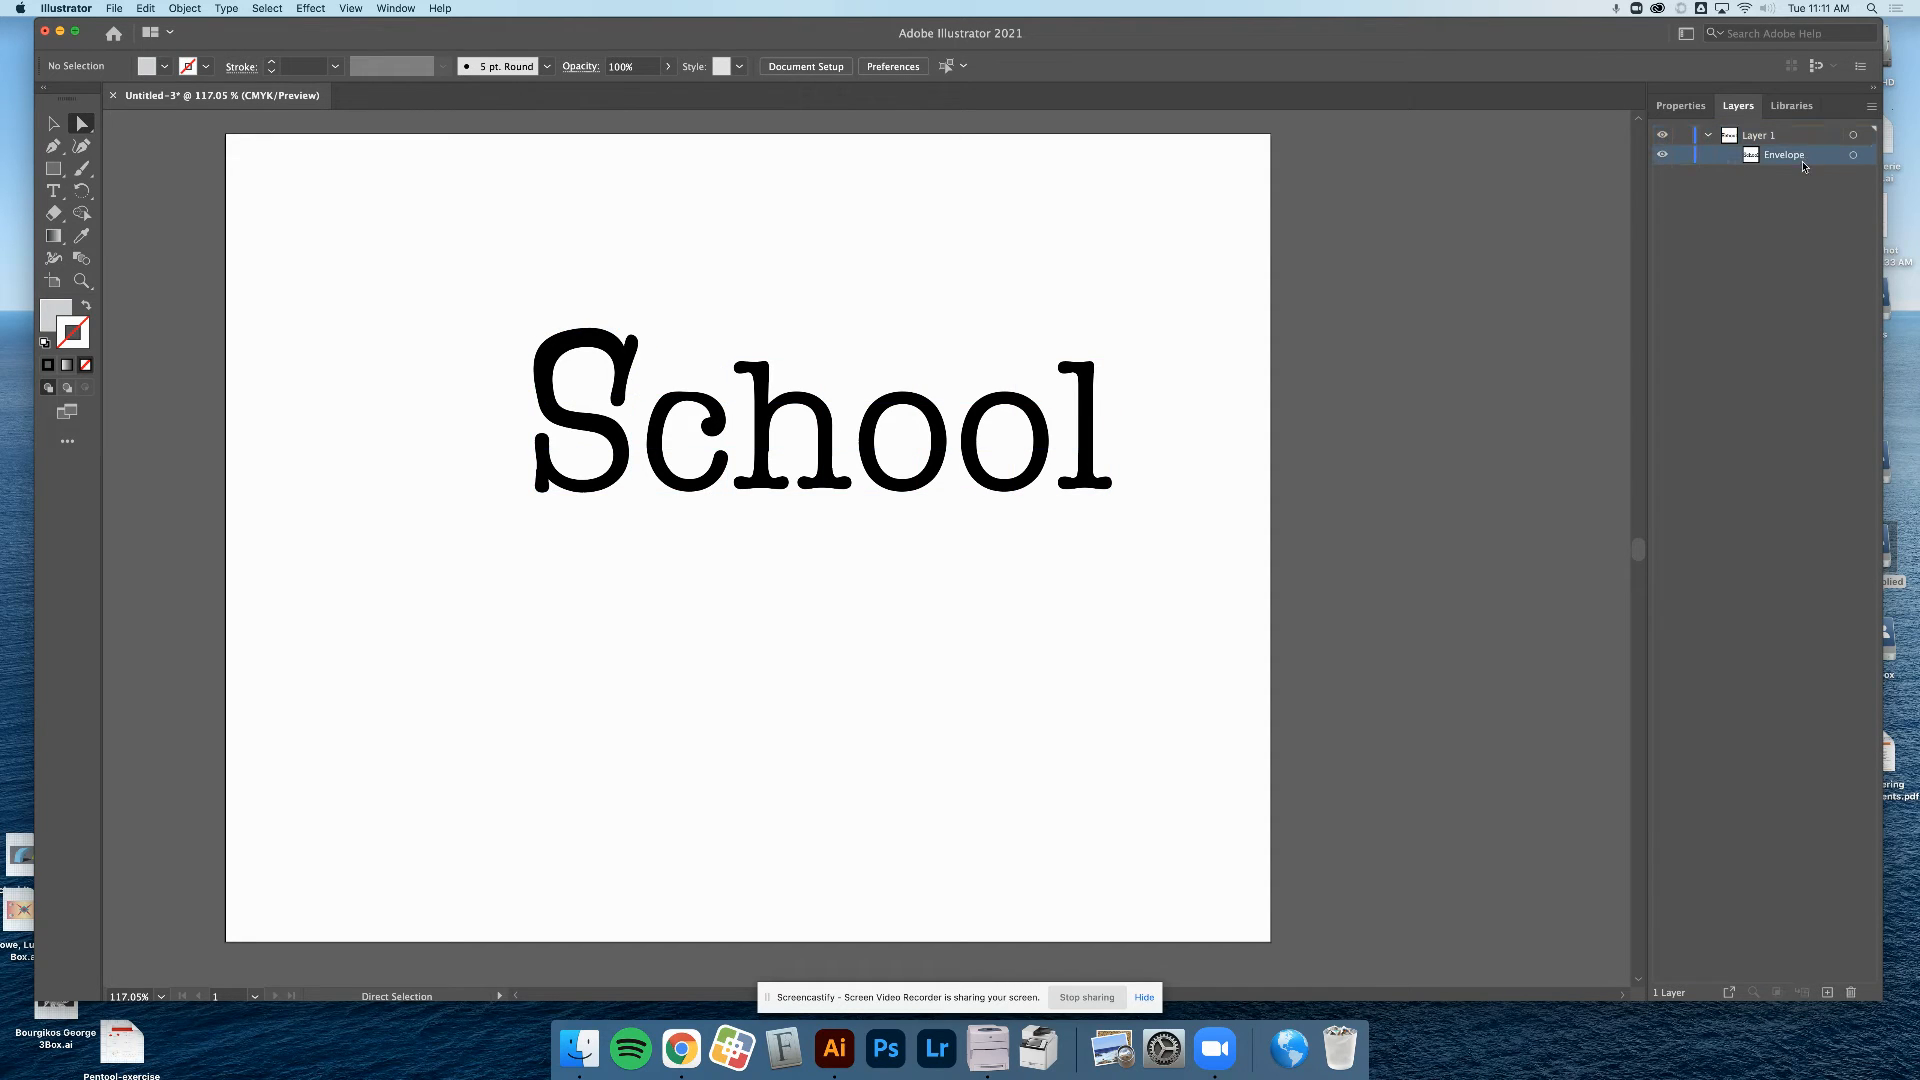
click(1854, 157)
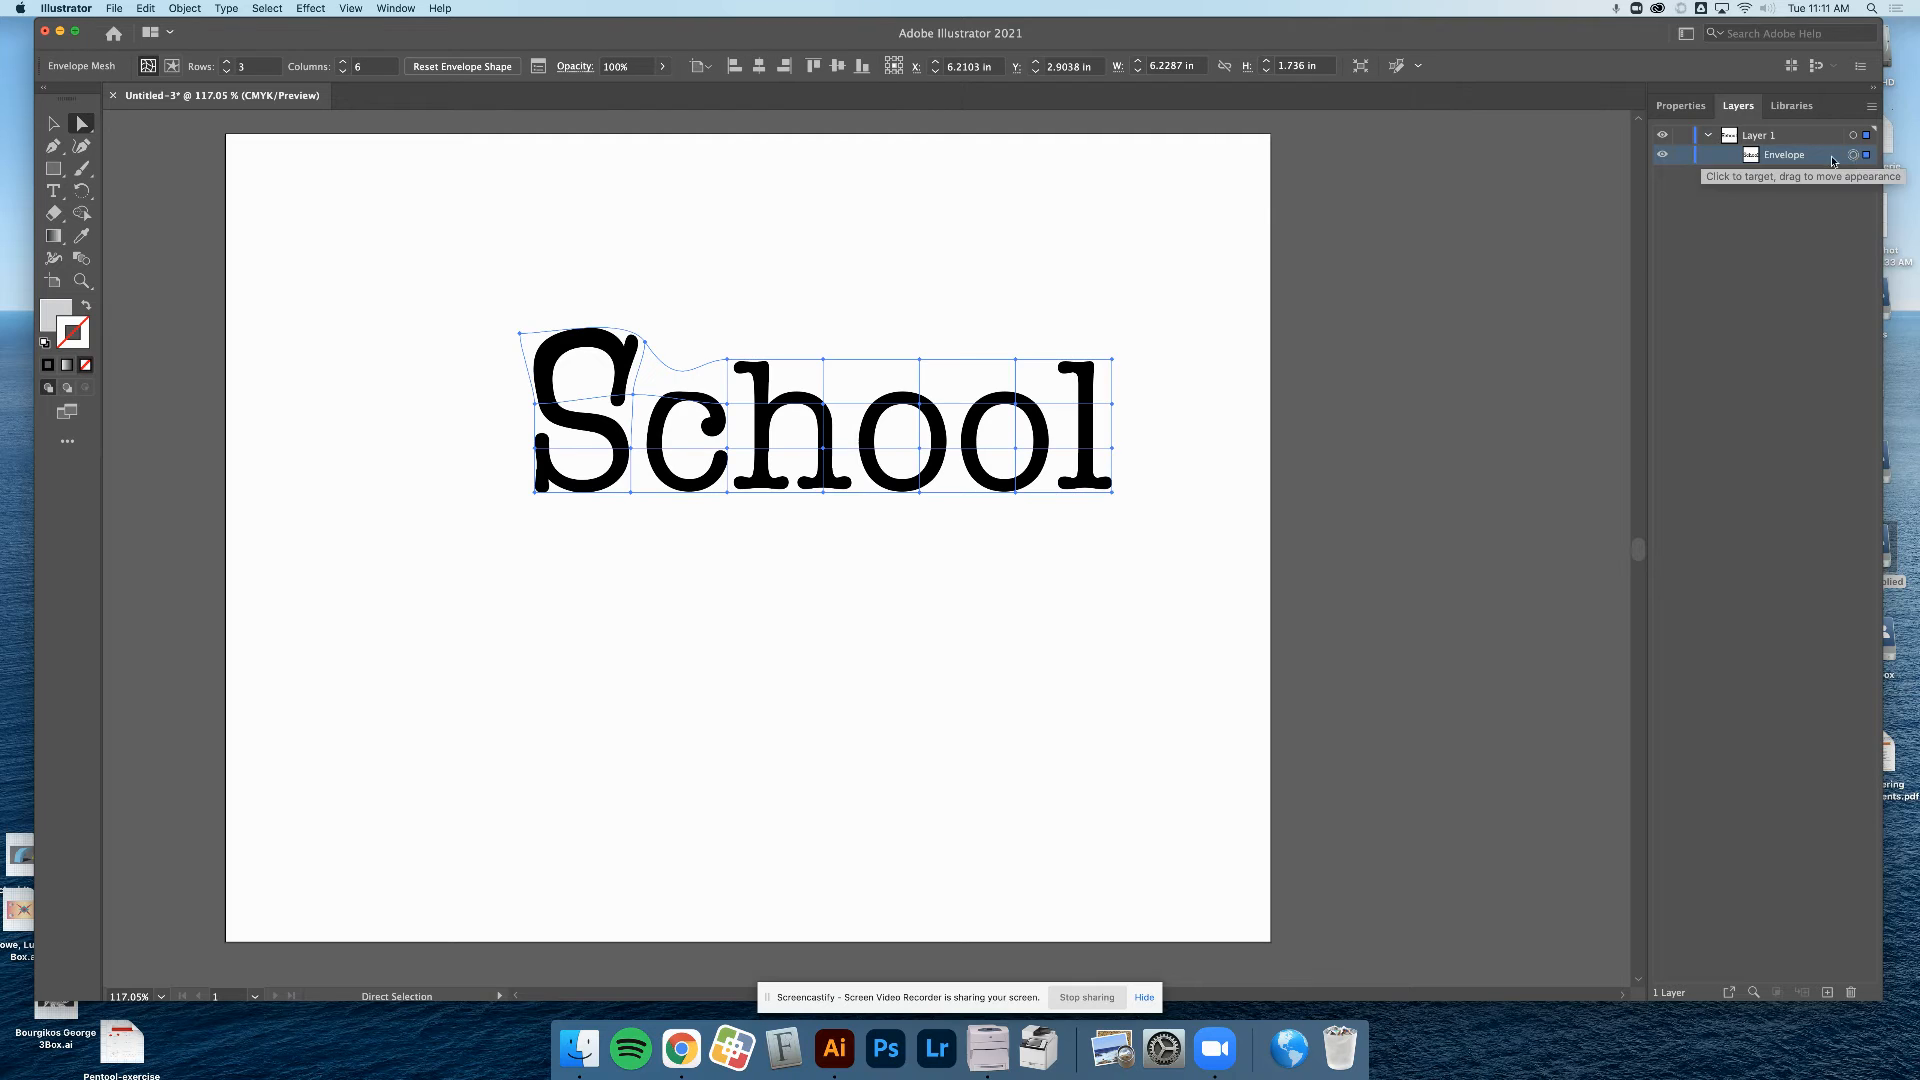
click(478, 327)
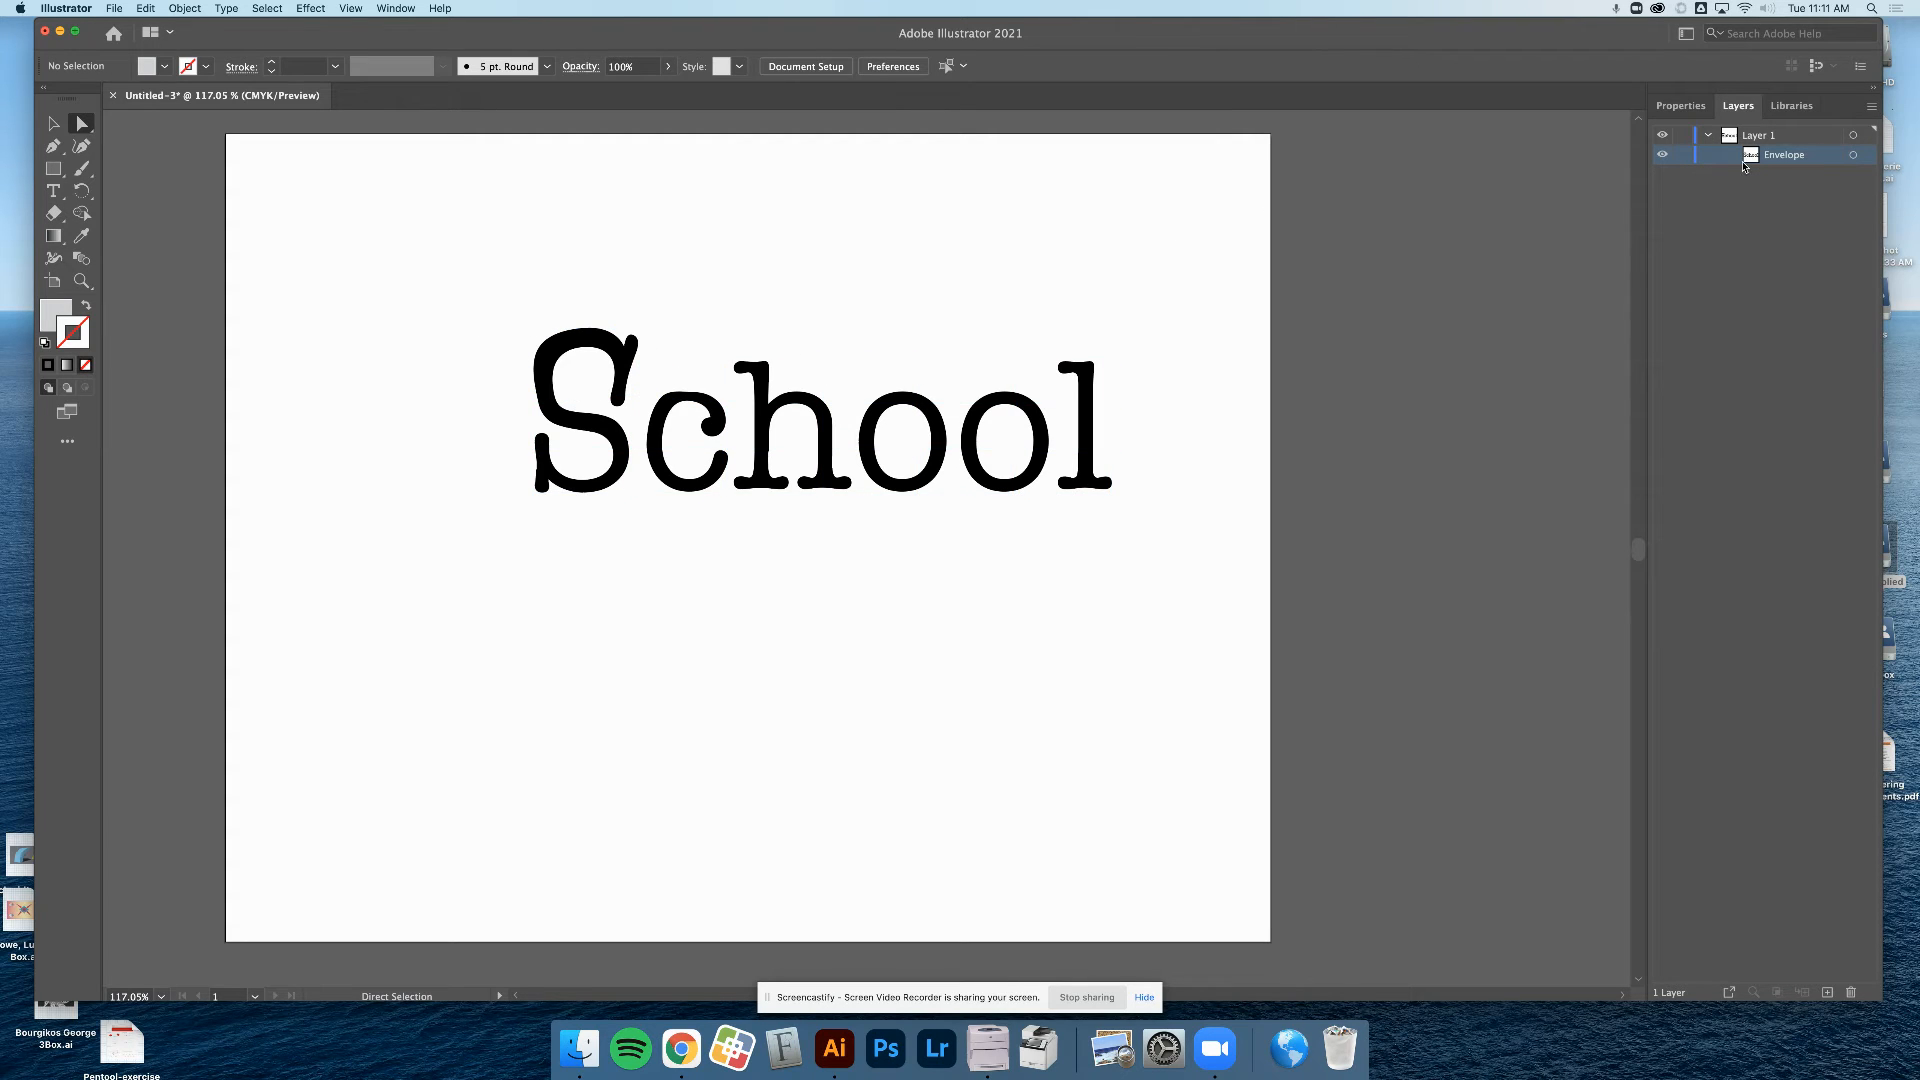
Move the distorted "School" envelope as a whole toward the left side of the artboard
key(v)
click(628, 392)
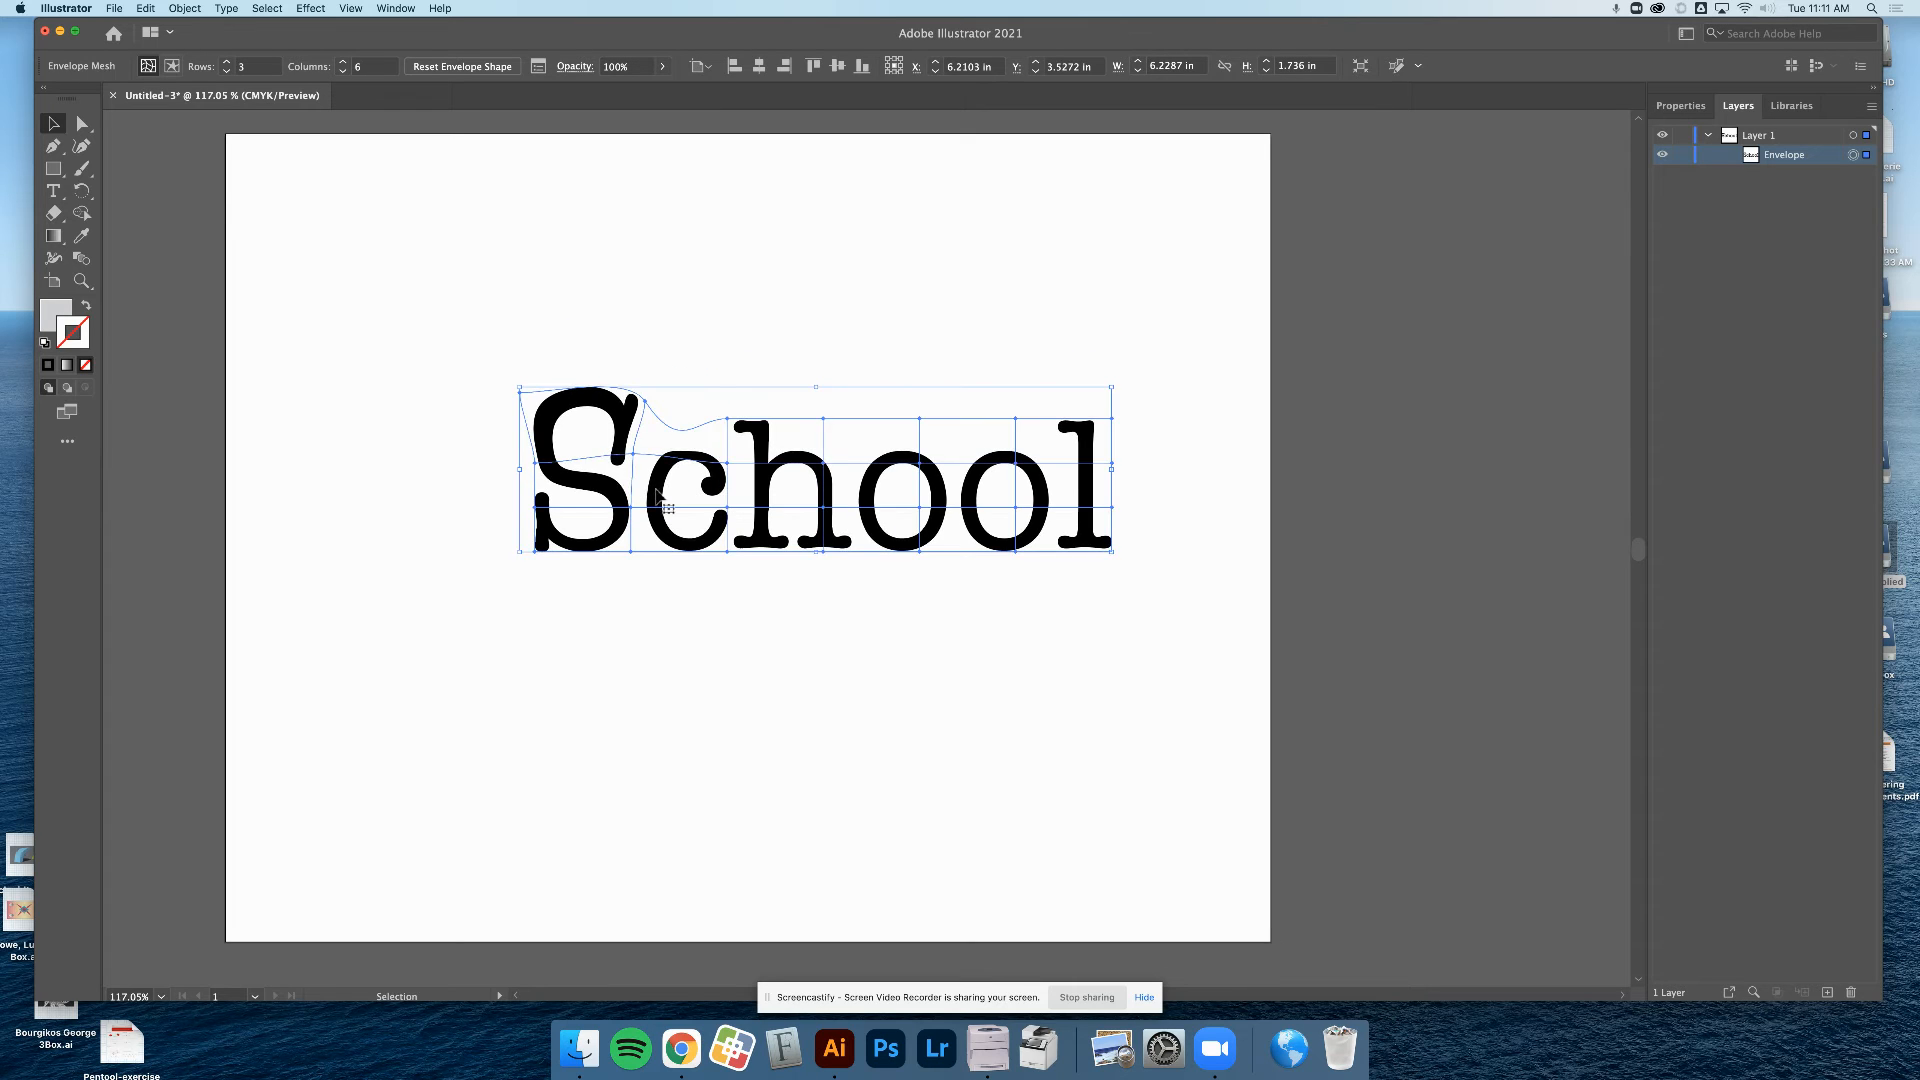
drag(655, 488, 583, 440)
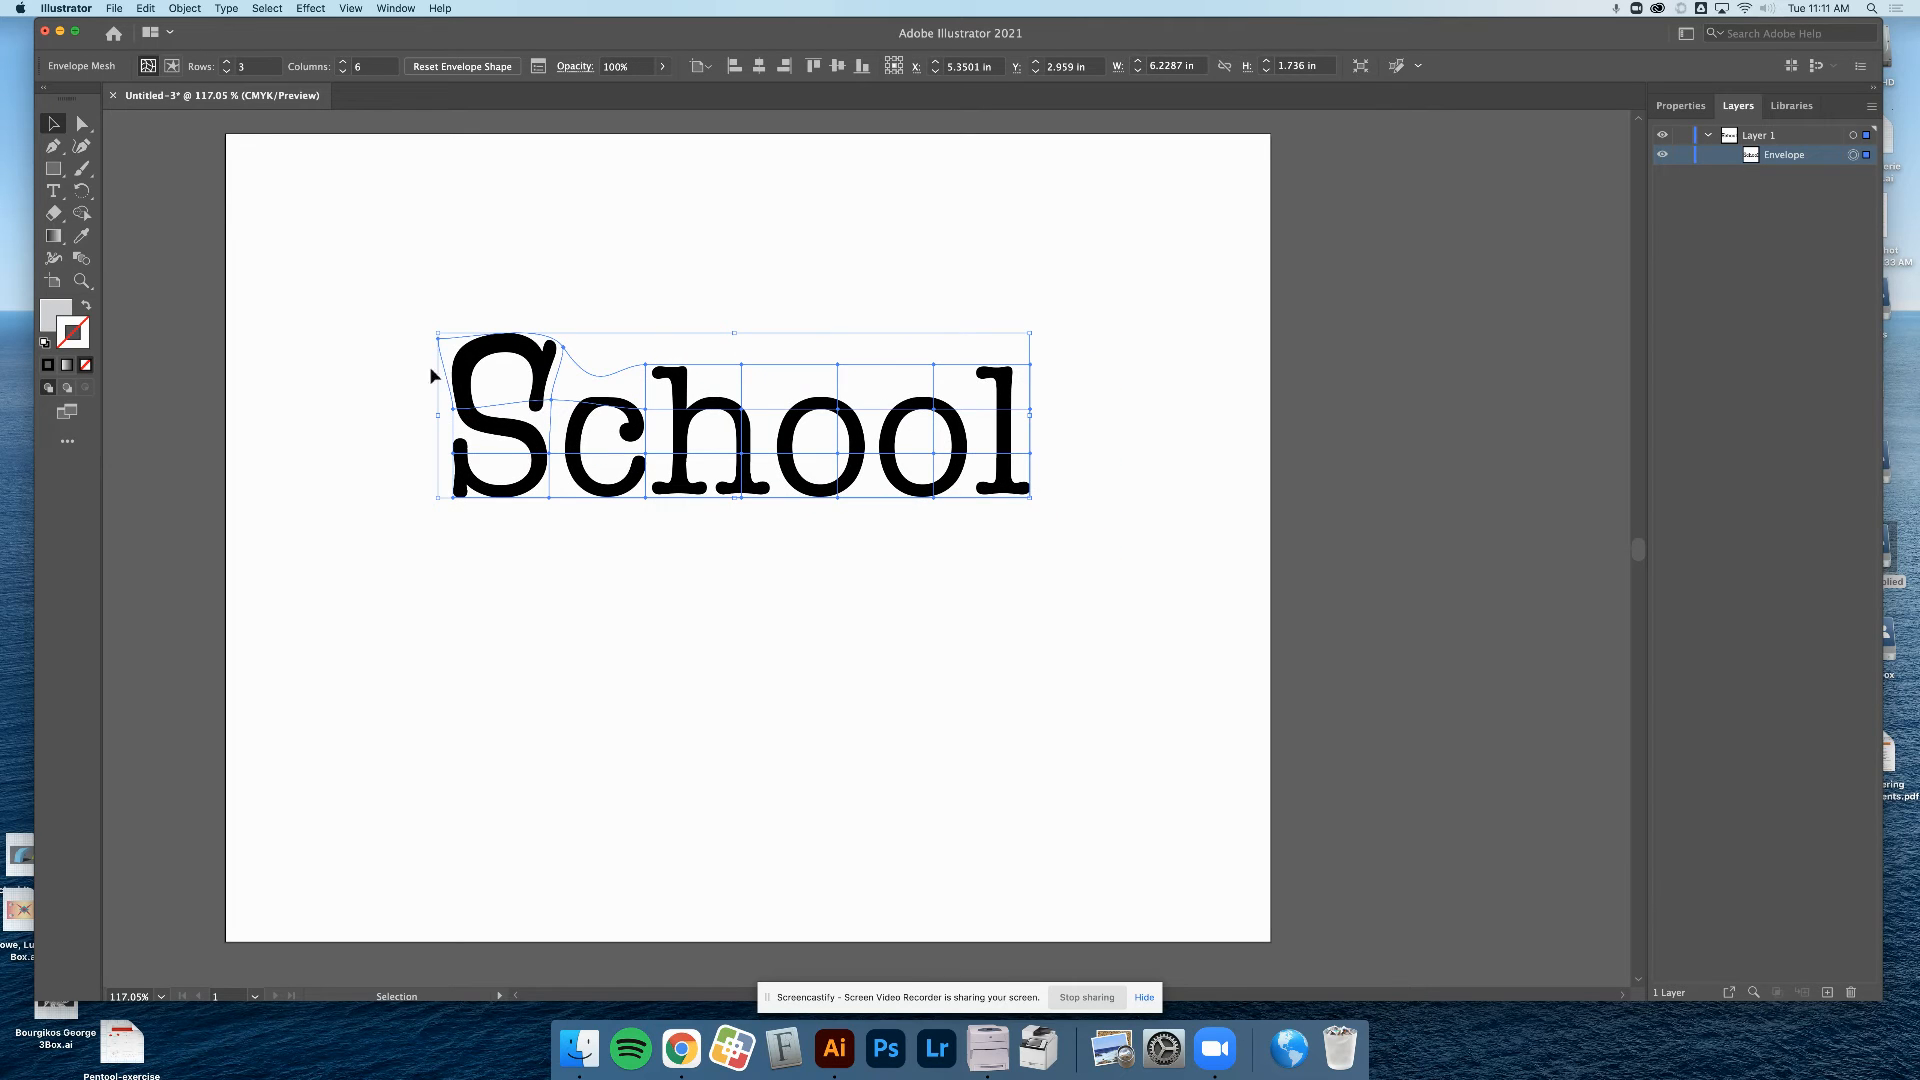
Try to edit the letters inside the envelope with the Type tool and undo the stray text object
click(53, 190)
click(586, 463)
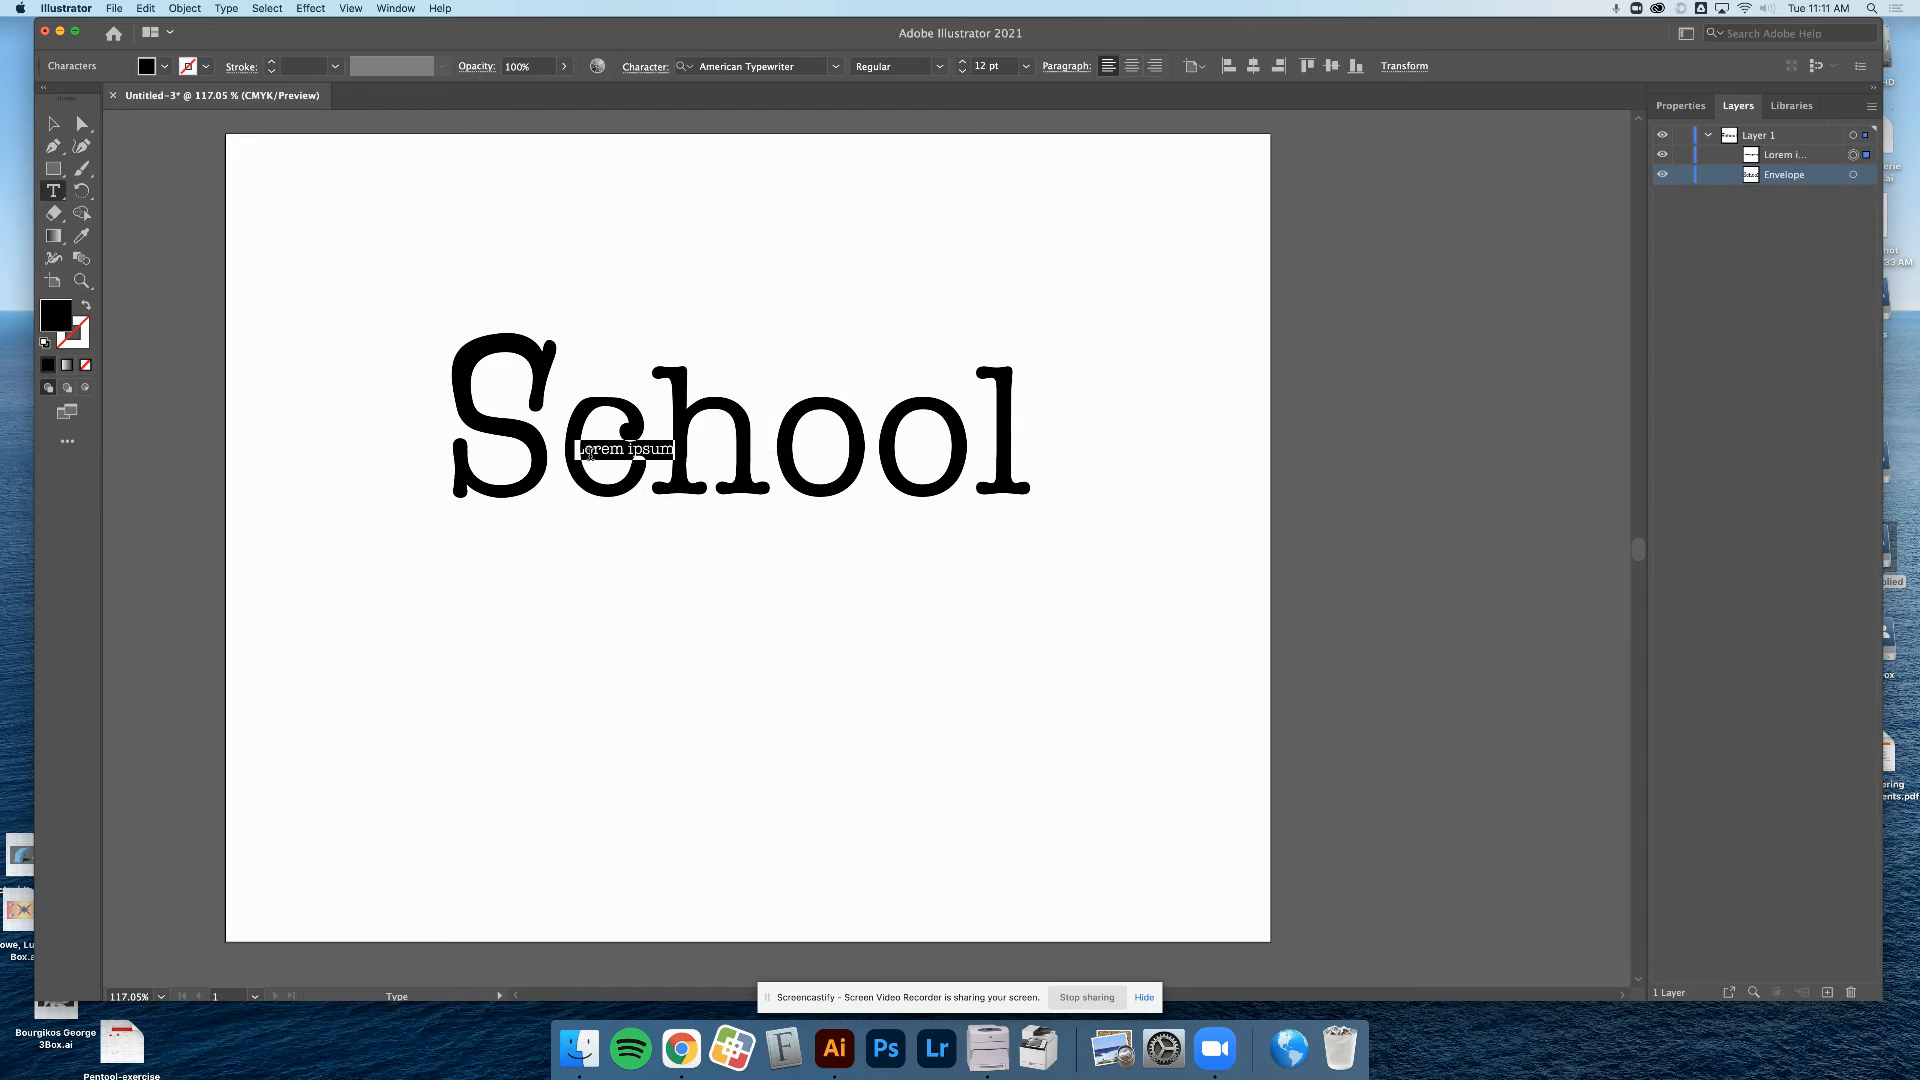
key(super+z)
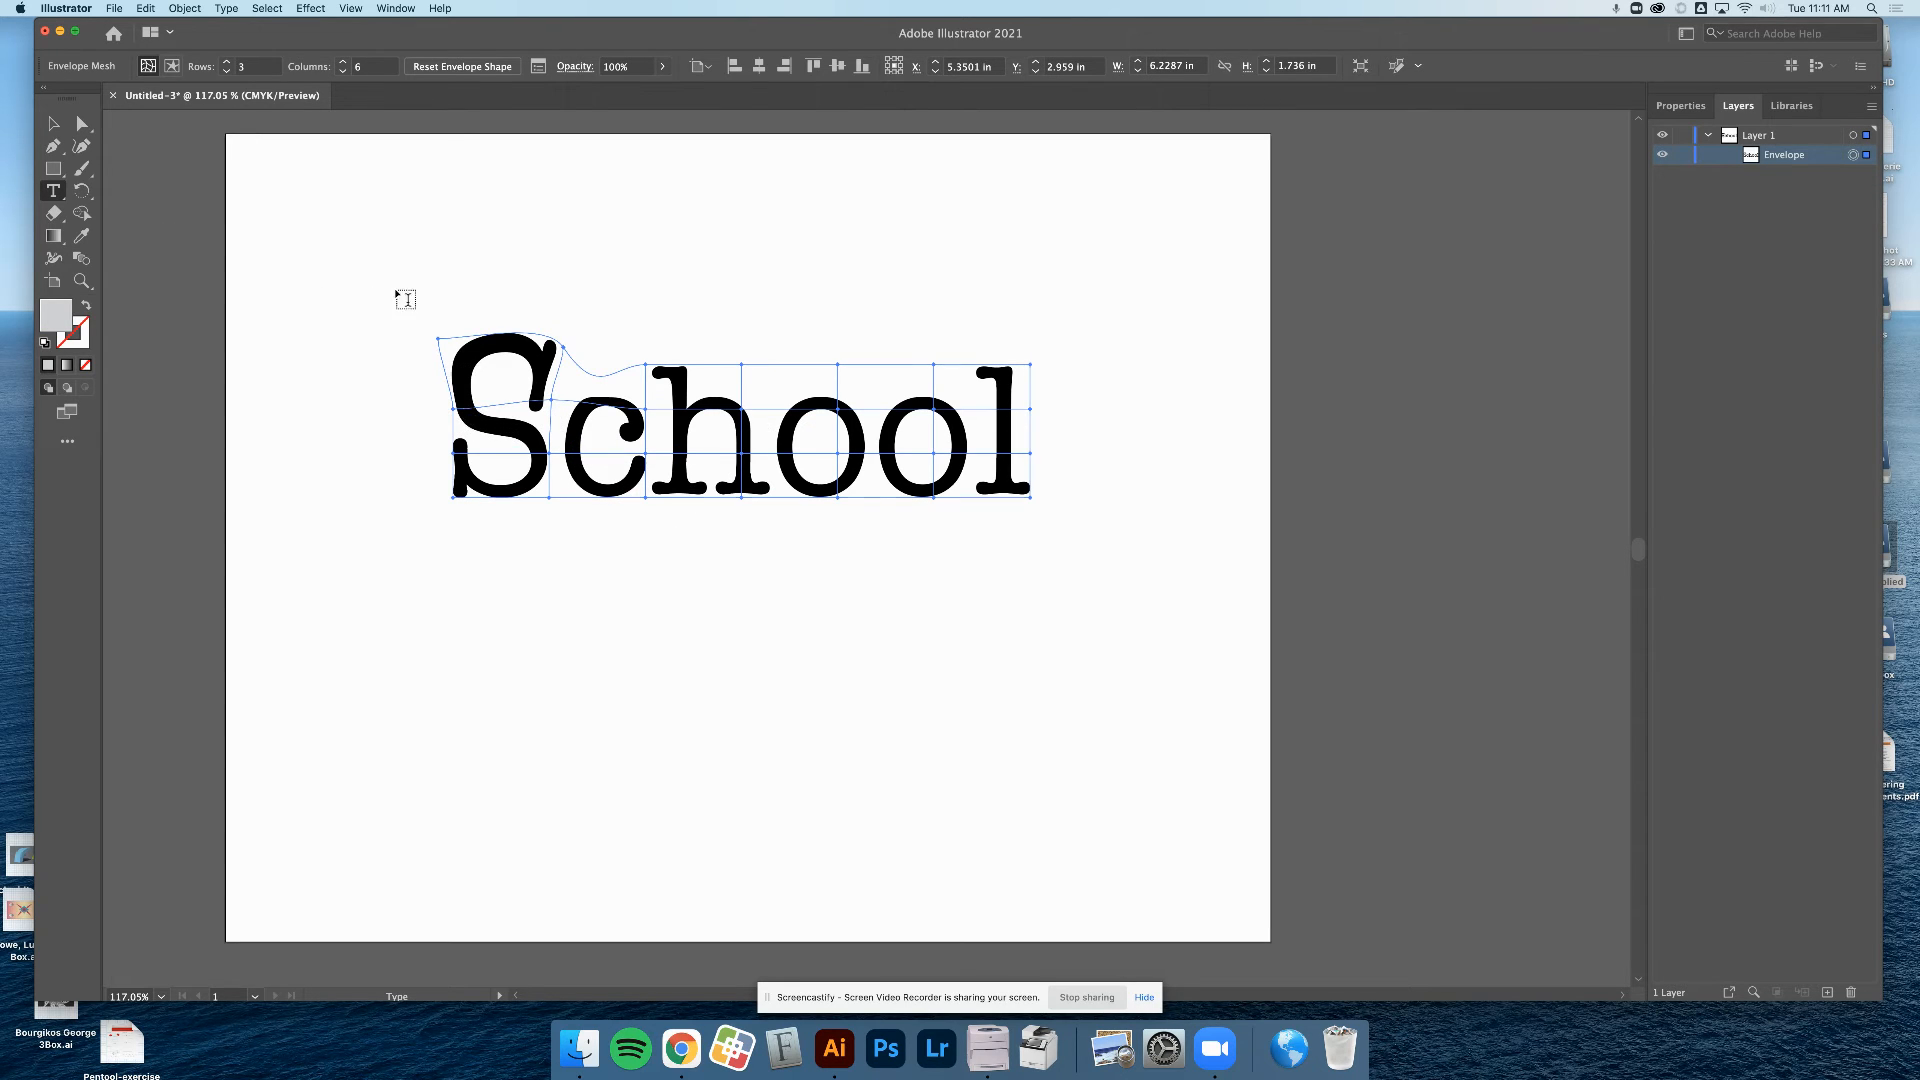
key(v)
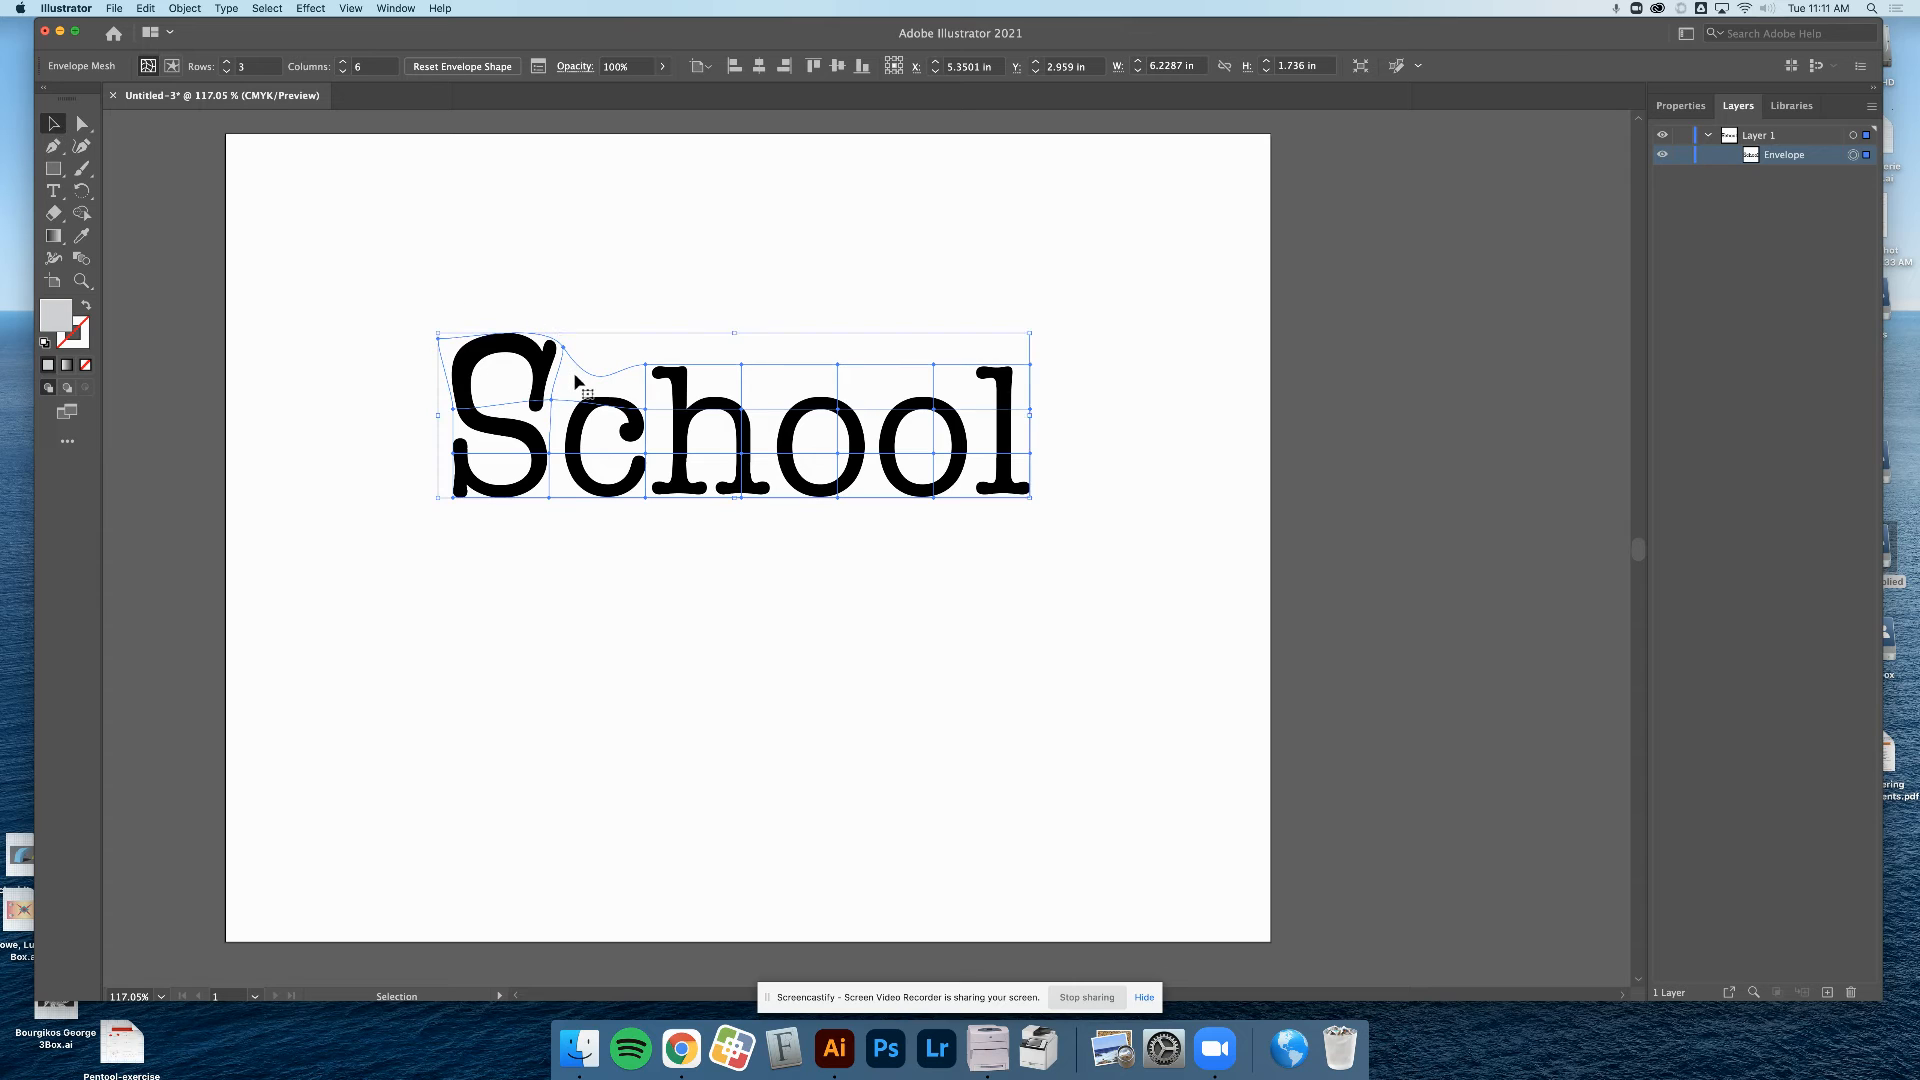
Undo the envelope move, the mesh point edits and the Envelope Distort mesh to restore the live "School" text
key(super+z)
key(super+z)
key(super+z)
key(super+z)
key(super+z)
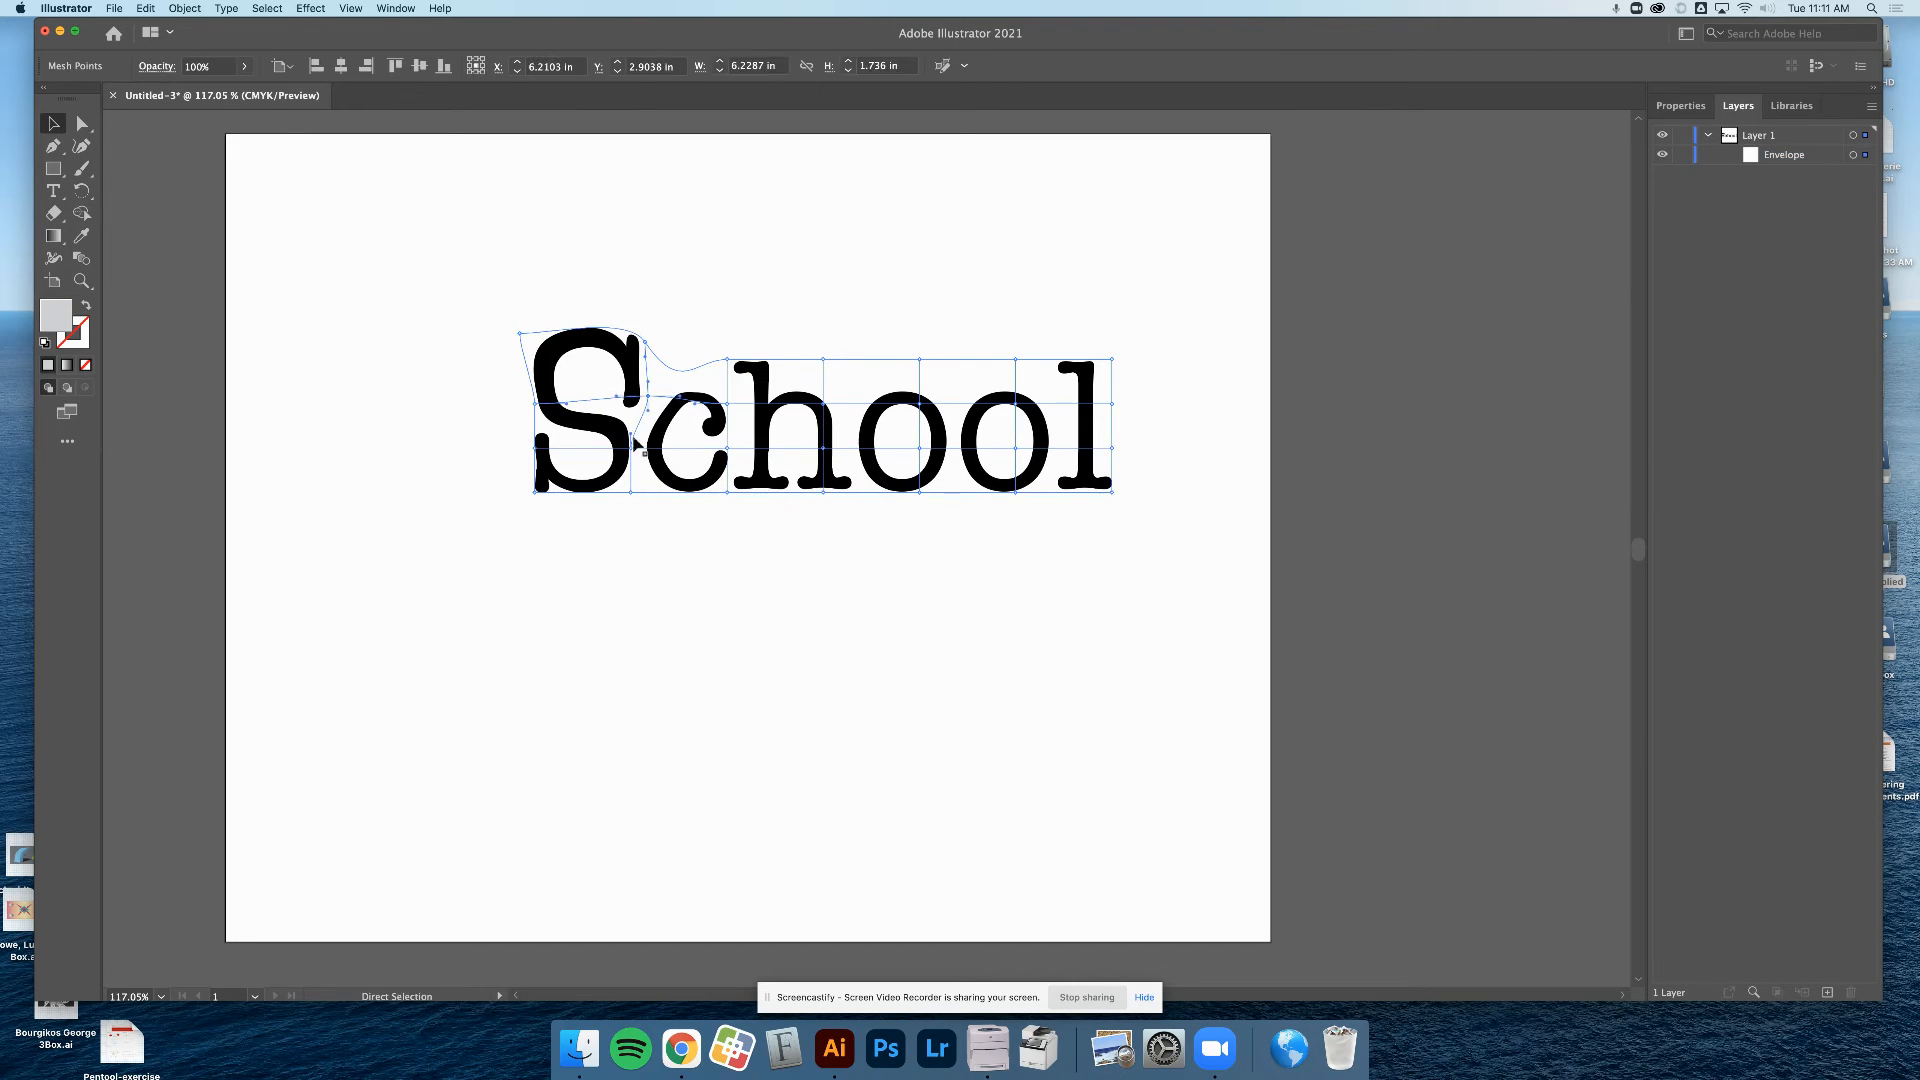
key(super+z)
key(super+z)
key(super+z)
key(super+z)
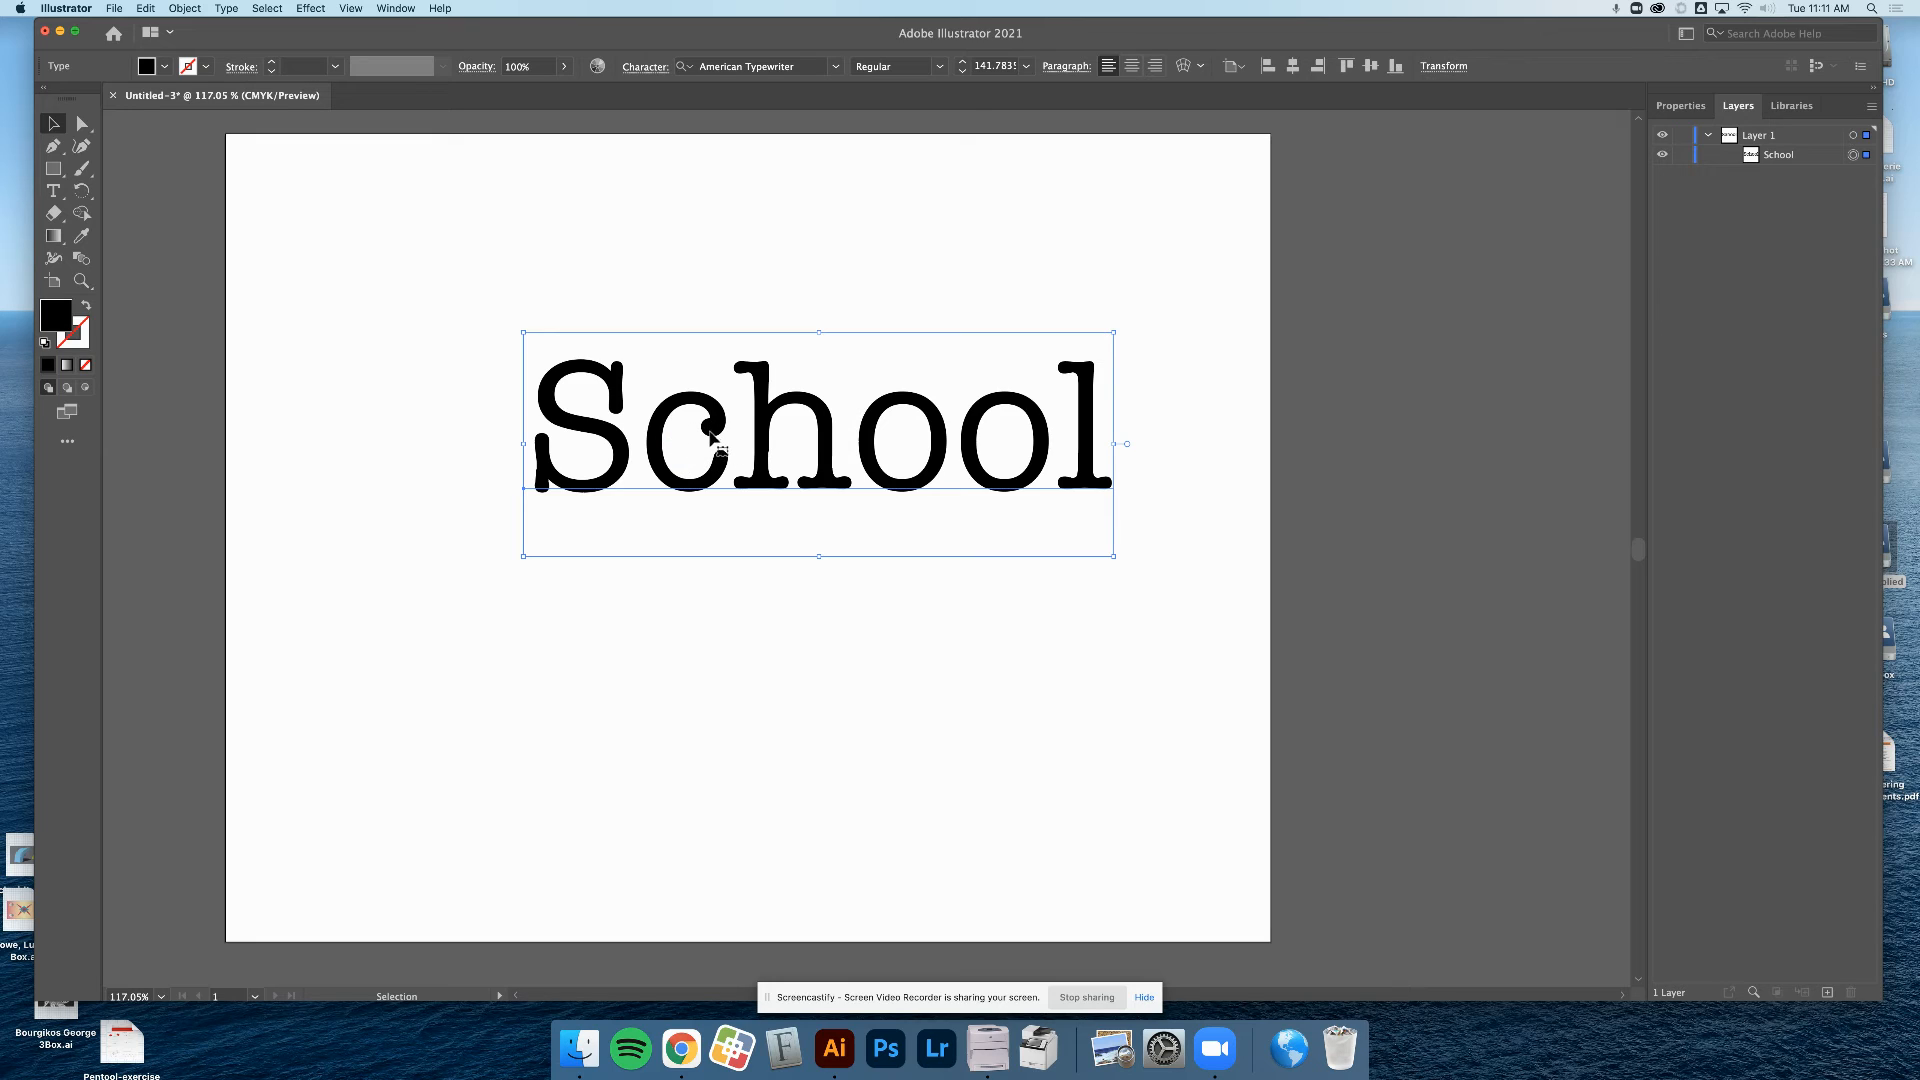
Convert the "School" text to outlines, list the letter paths in its group, and undo the conversion
click(185, 8)
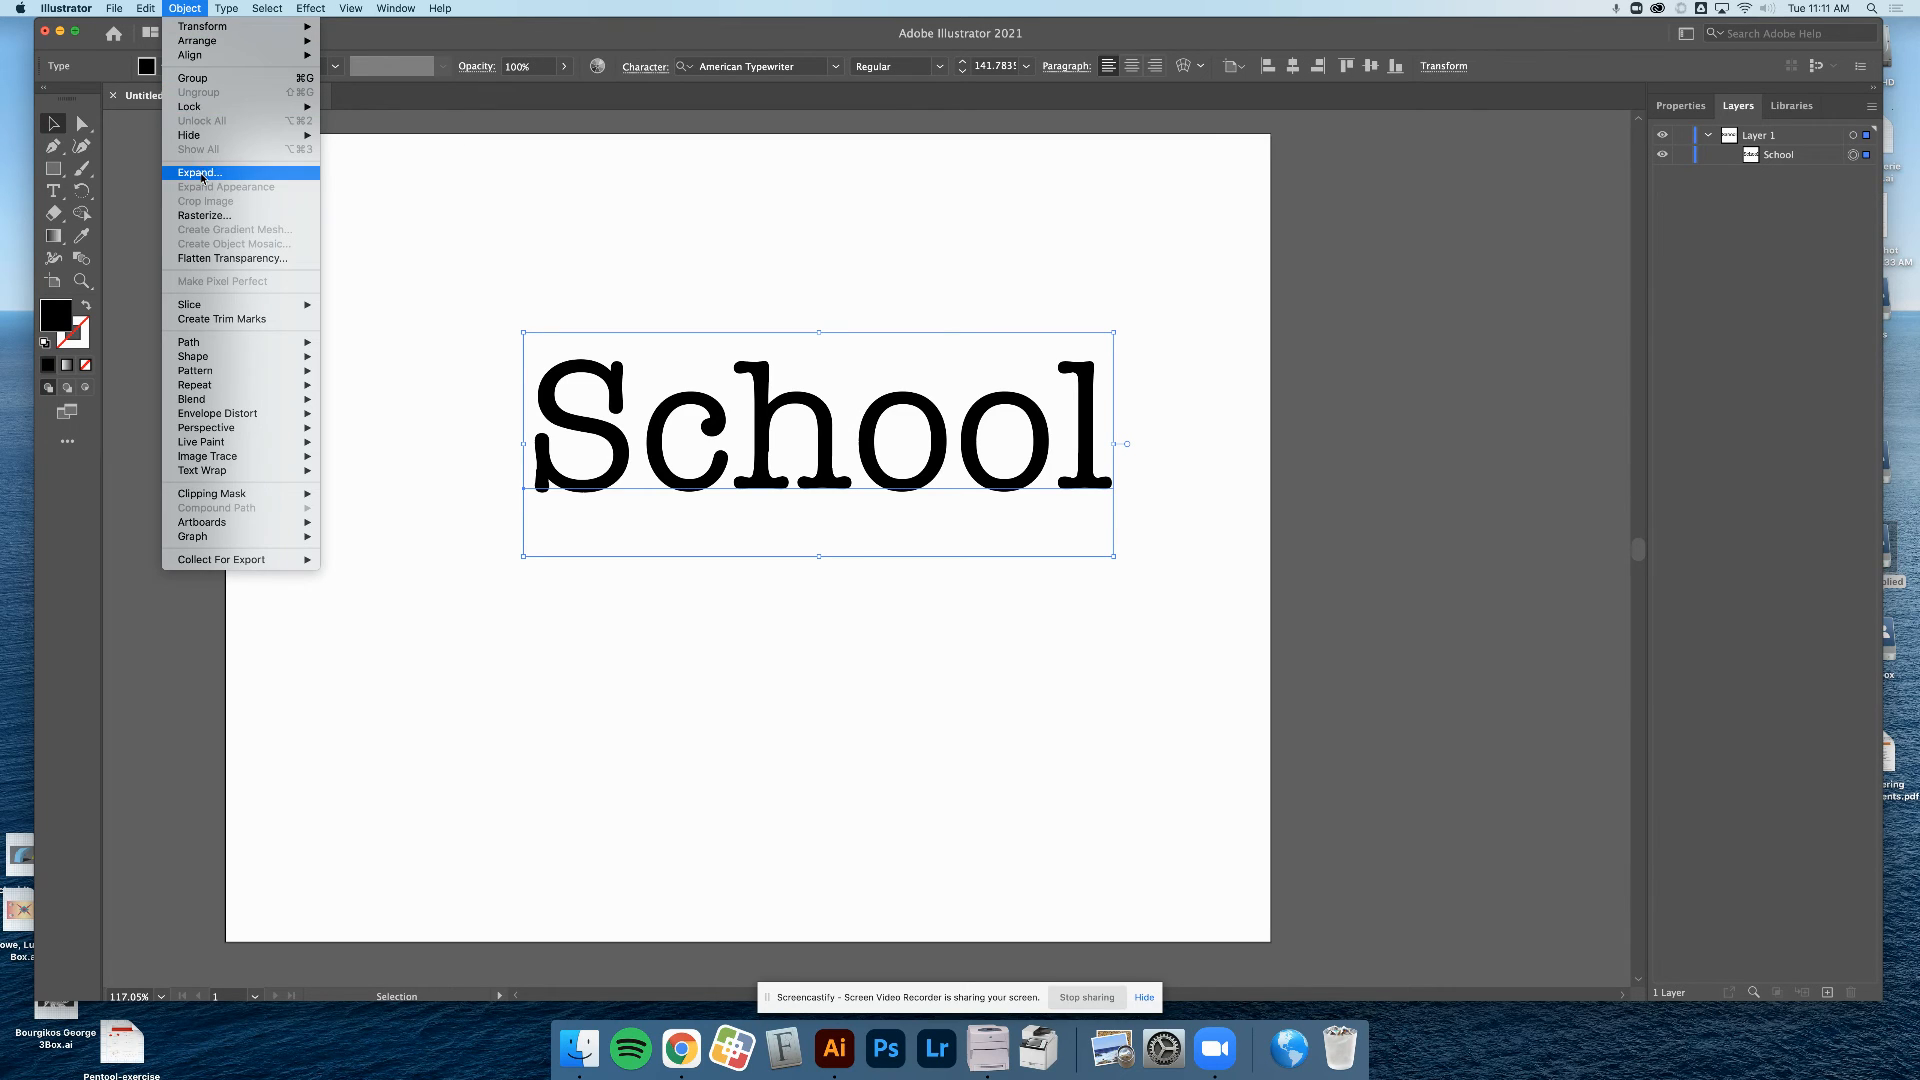
mouse_move(225, 8)
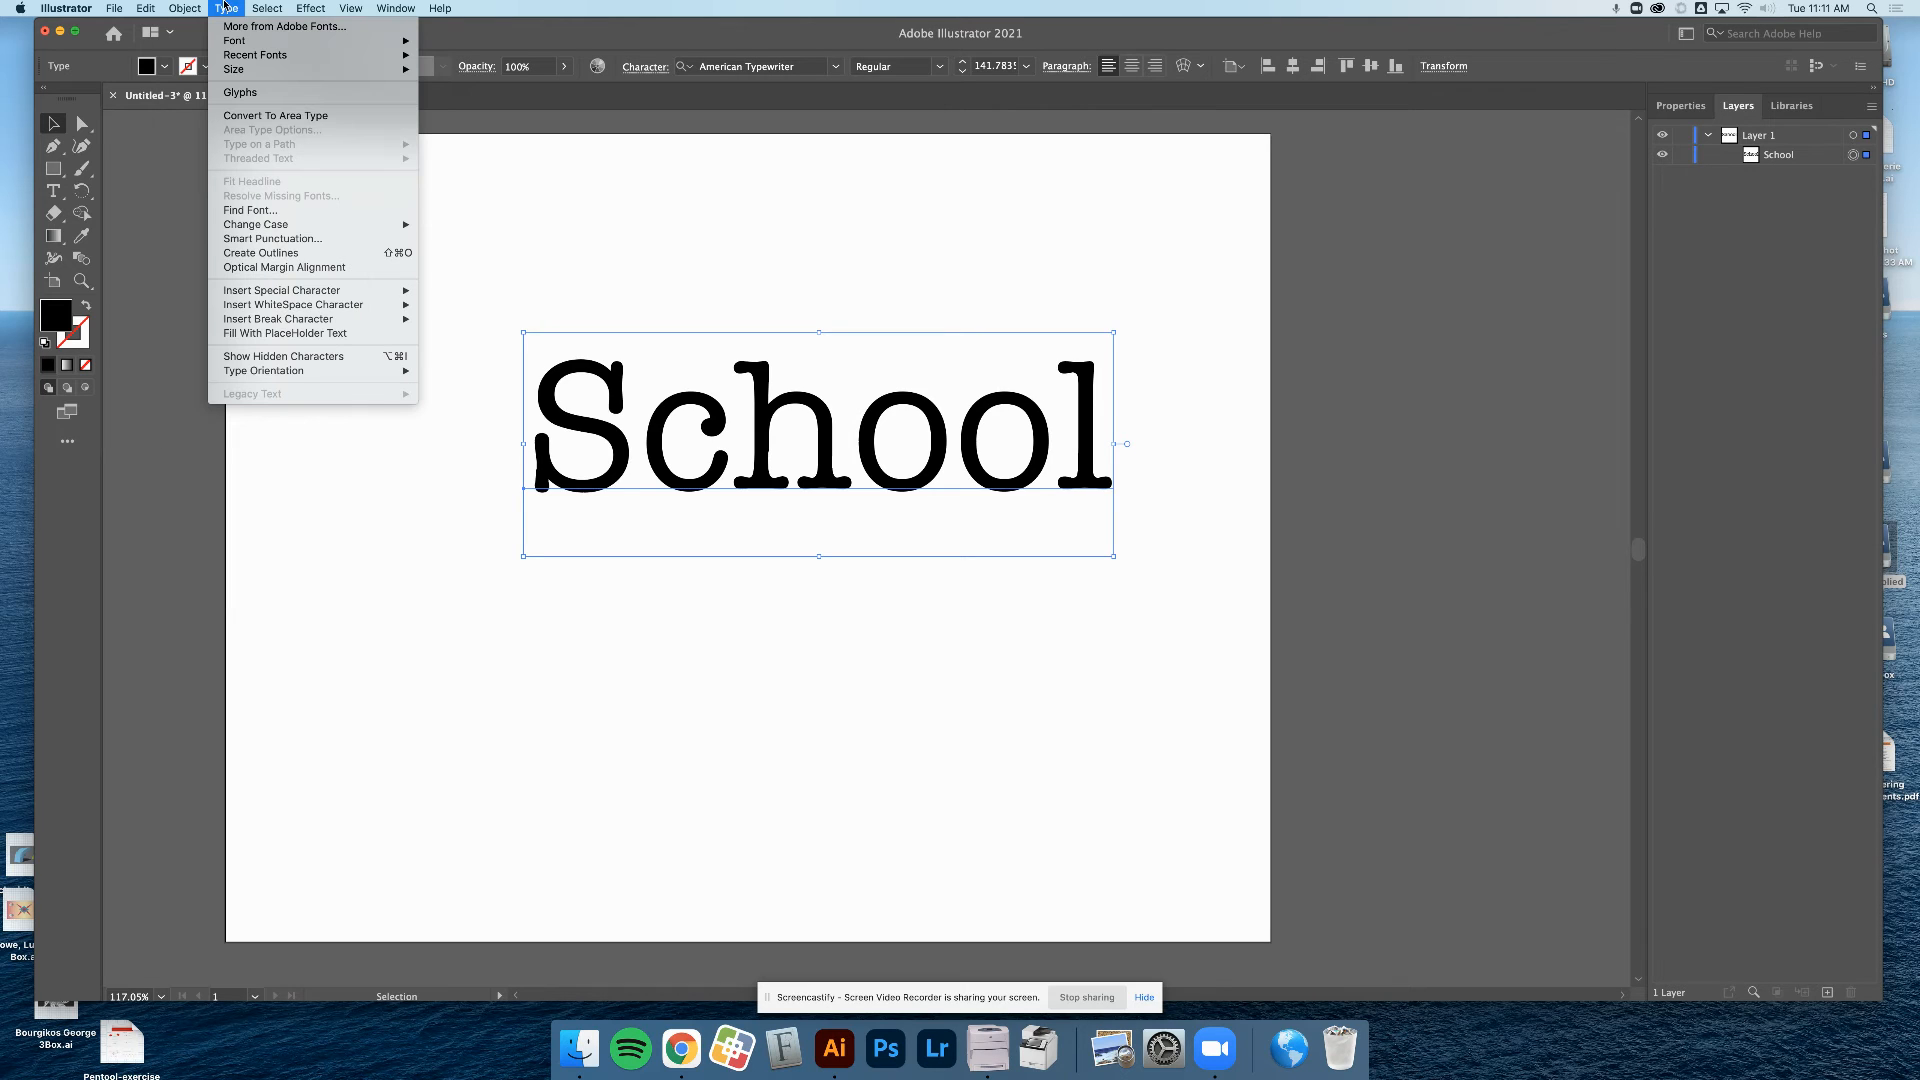
click(259, 253)
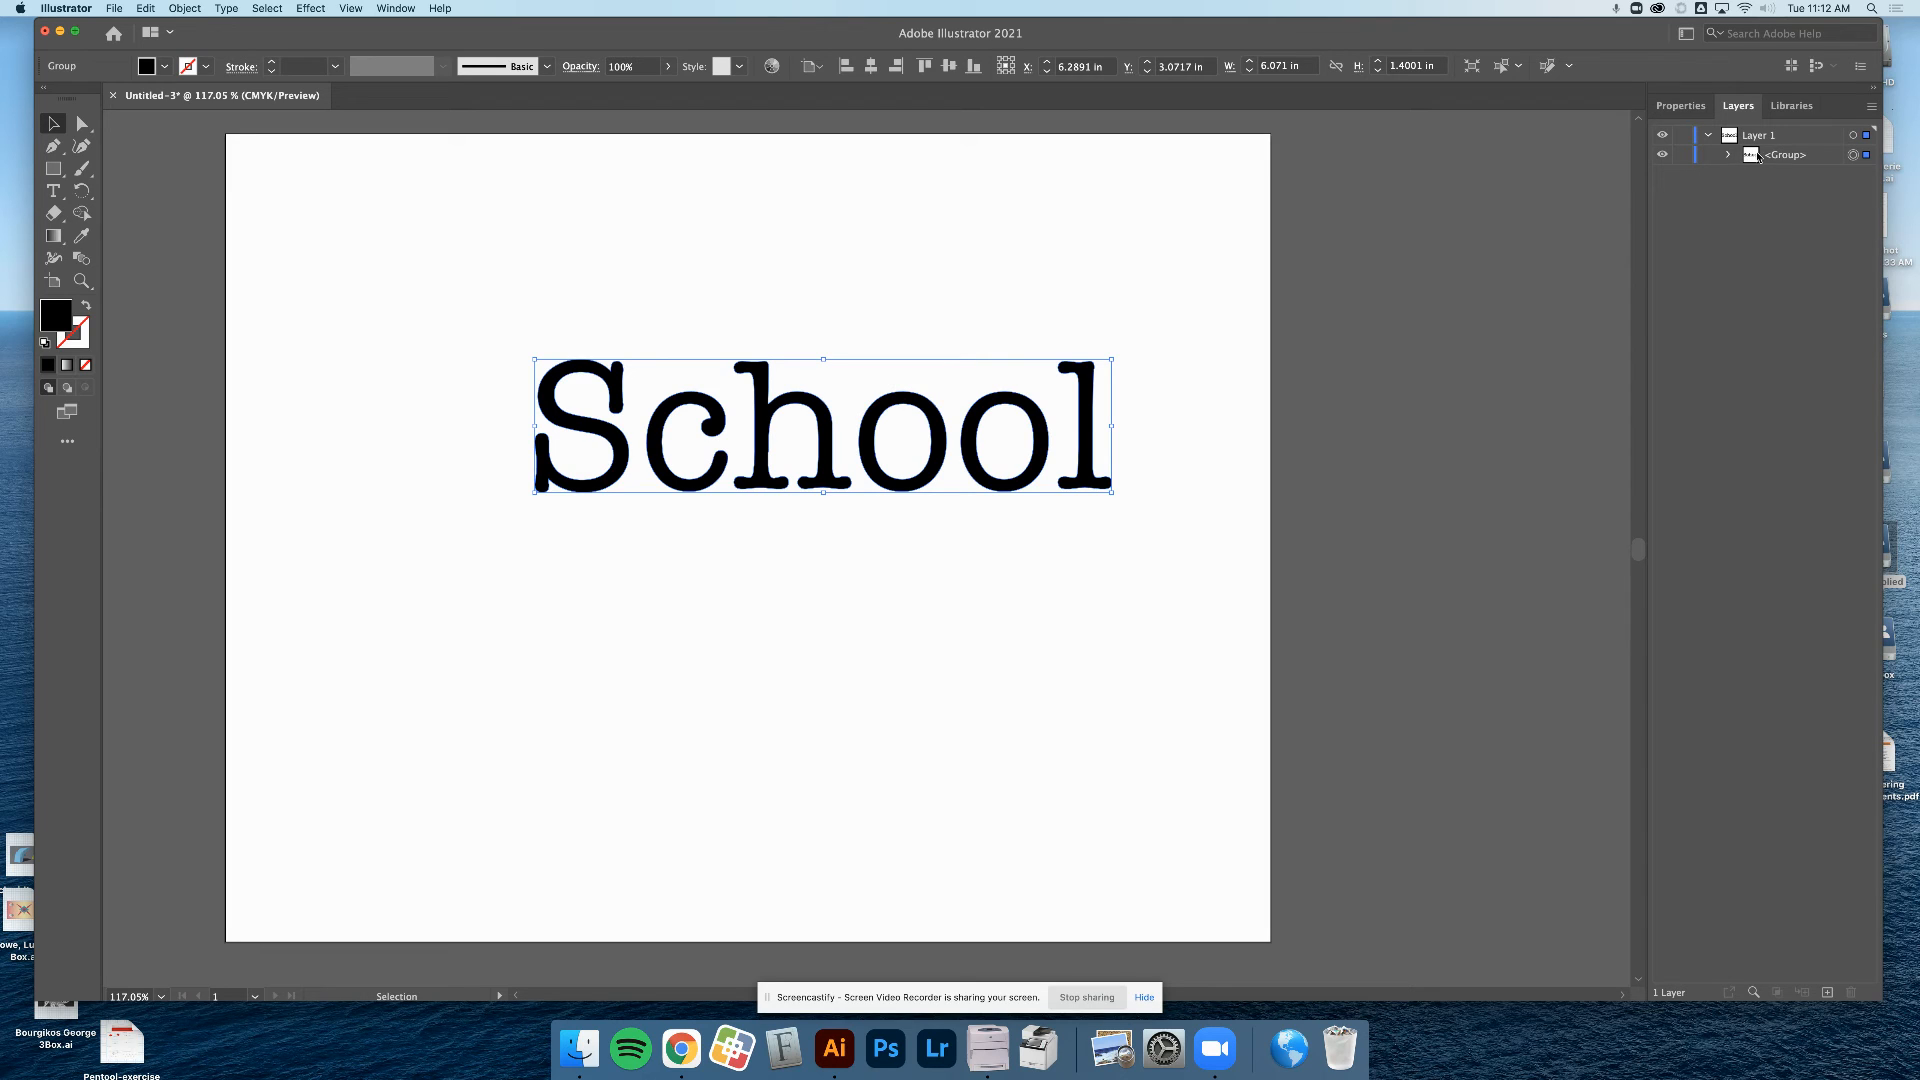
click(1726, 156)
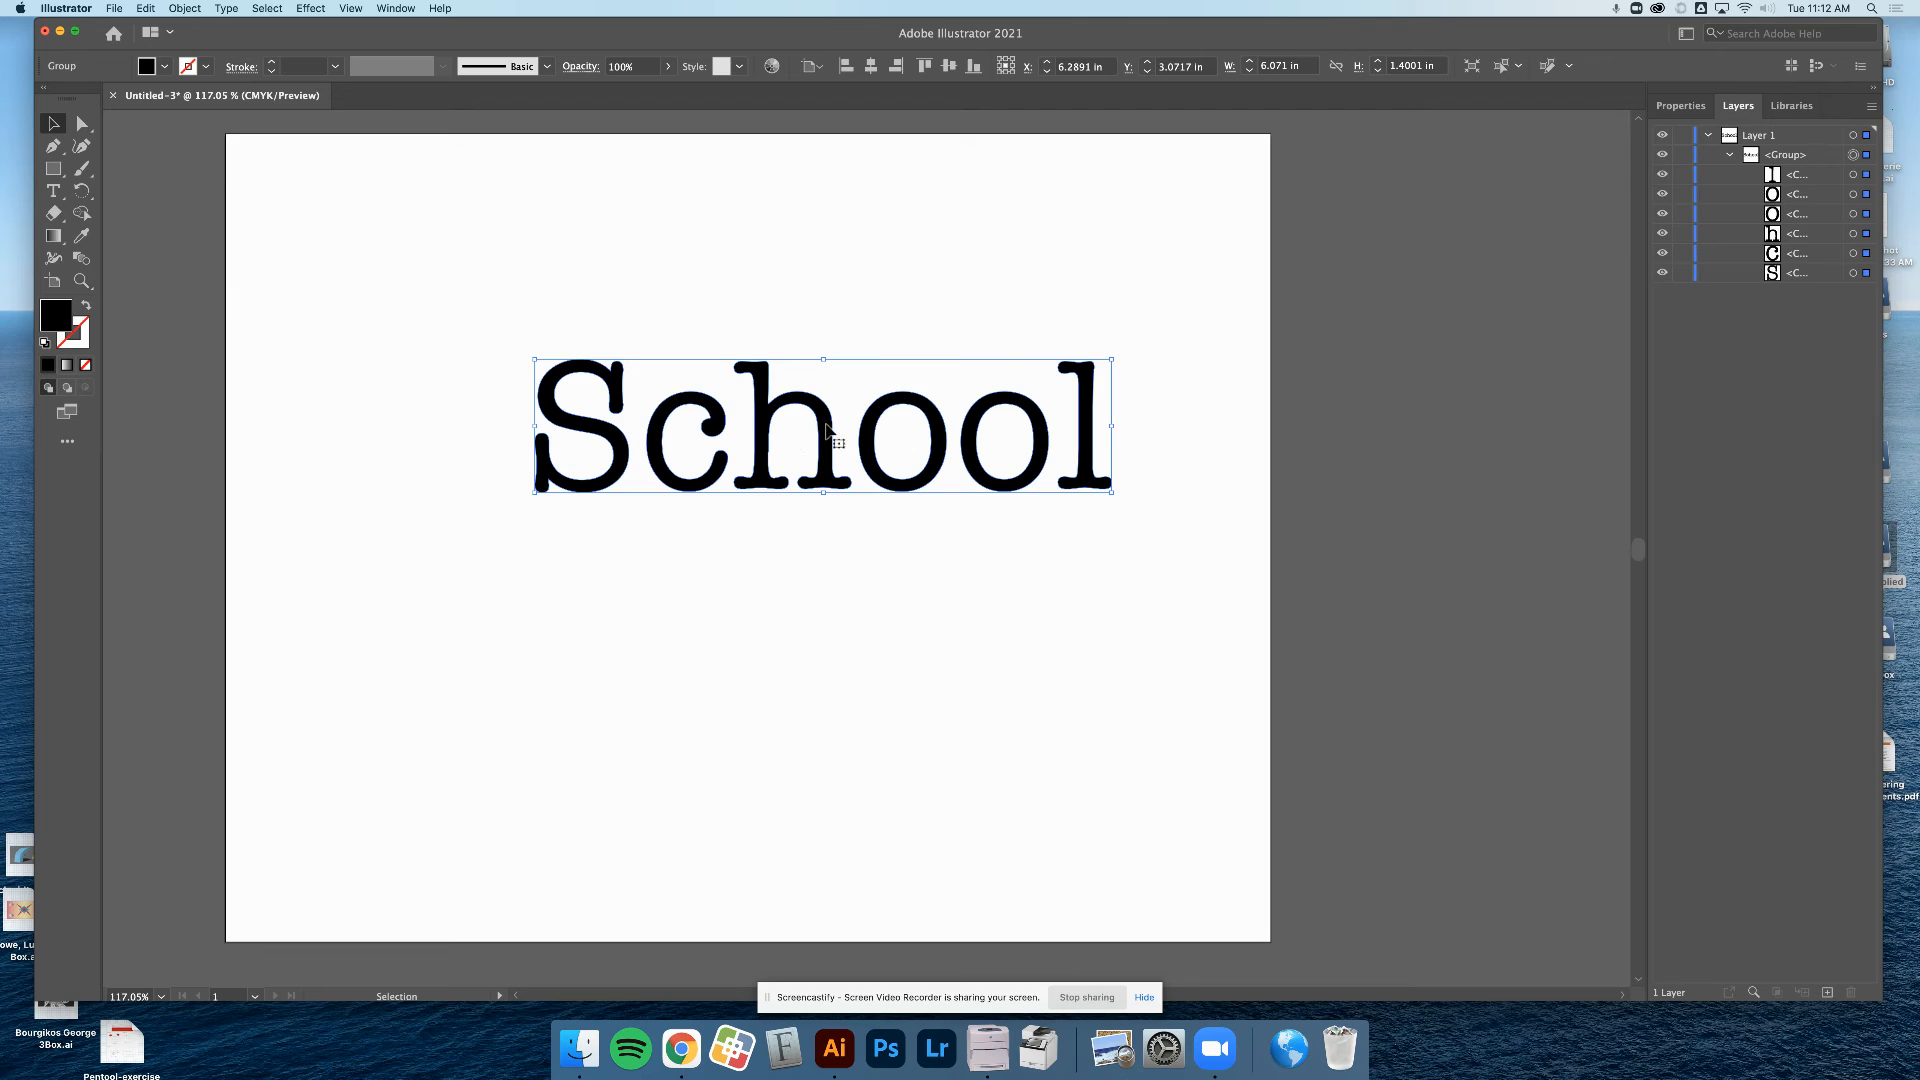
key(super+z)
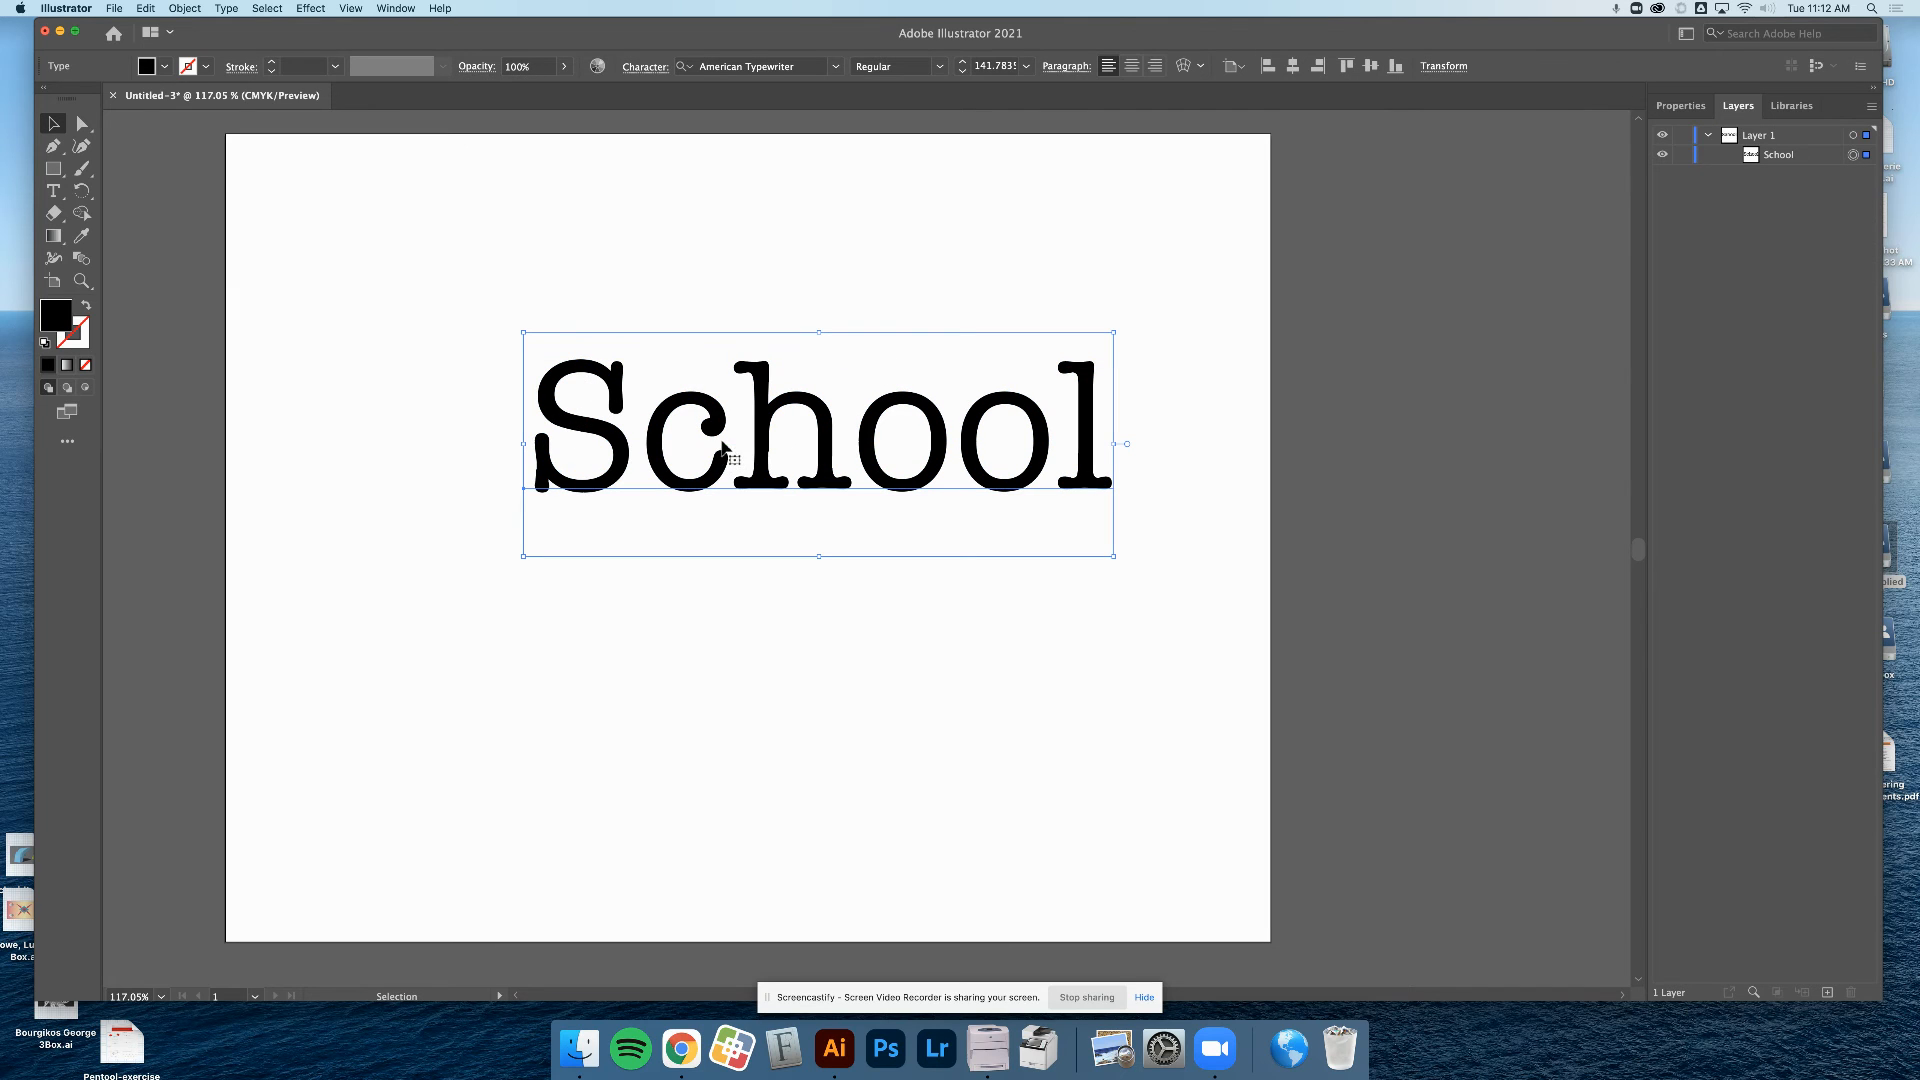
Expand the "School" text with Object and Fill enabled and list the letter paths inside the resulting group
click(182, 8)
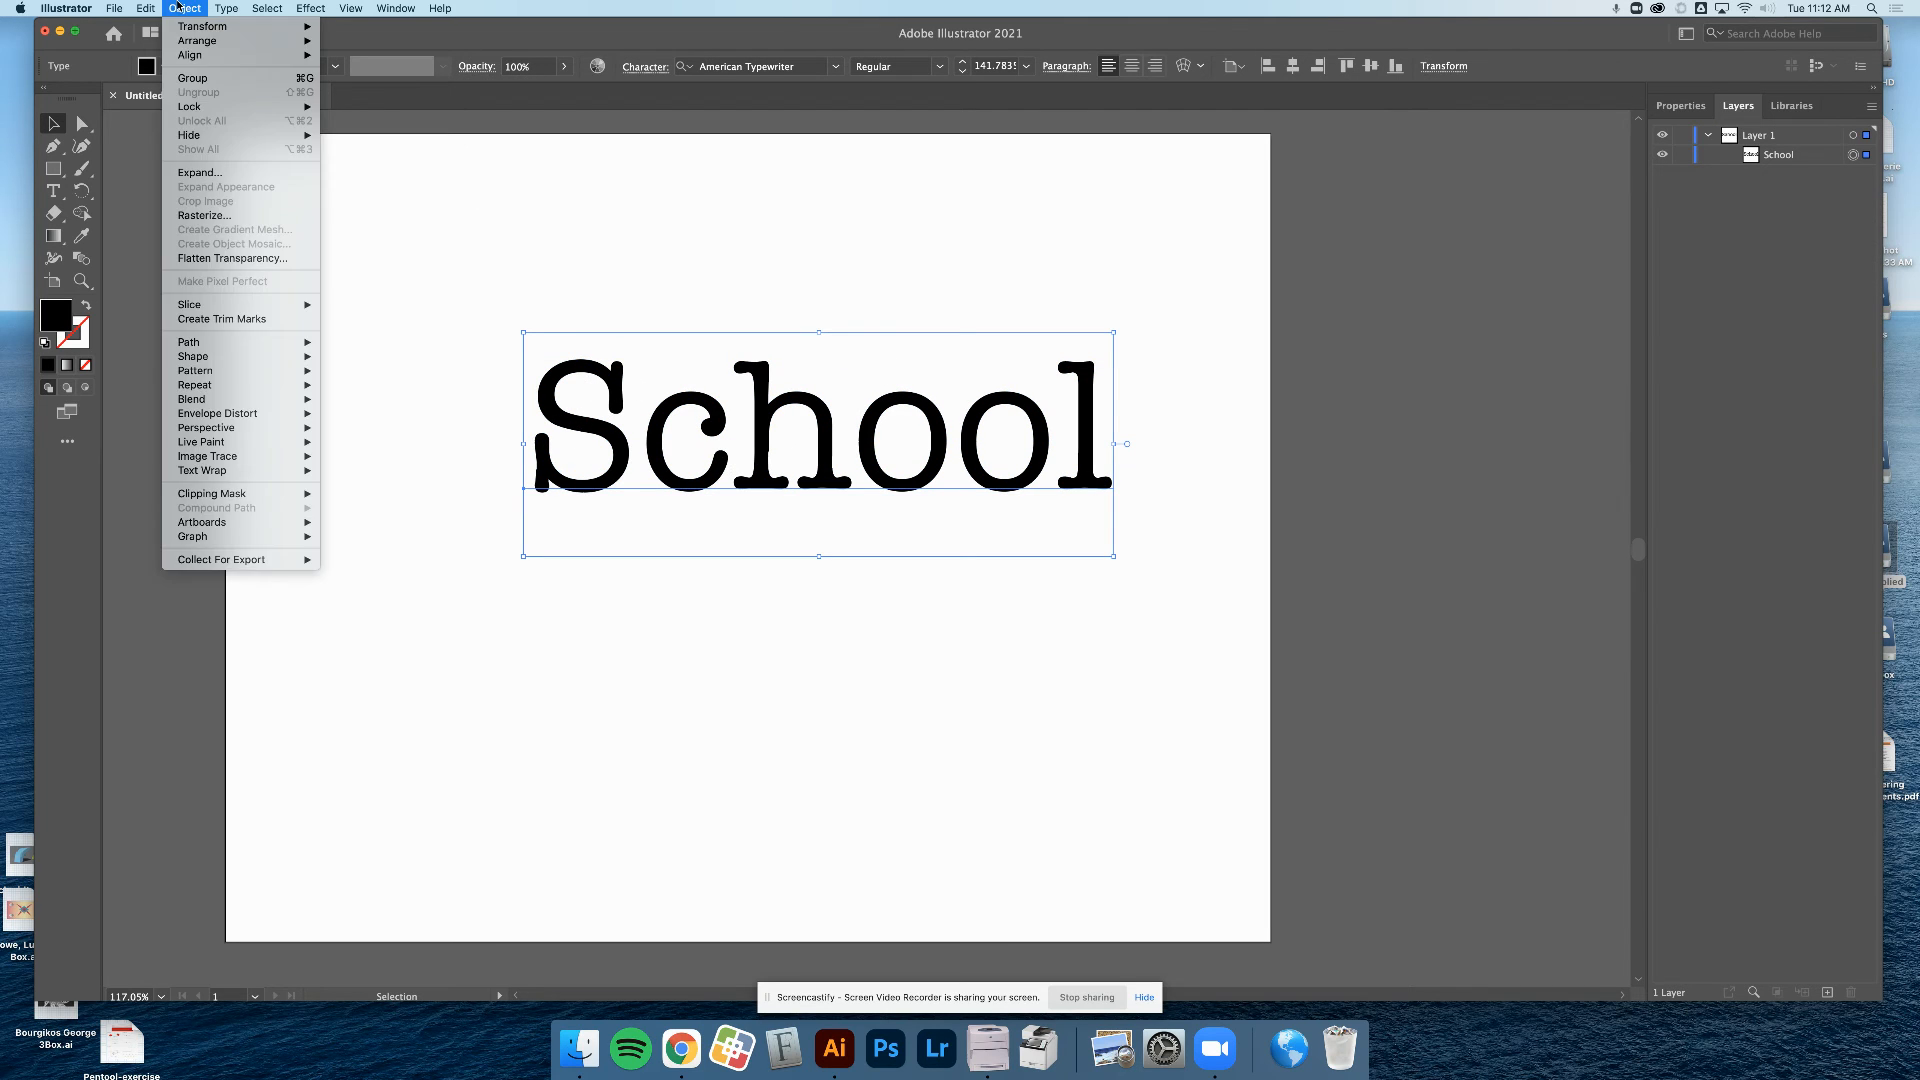
click(199, 172)
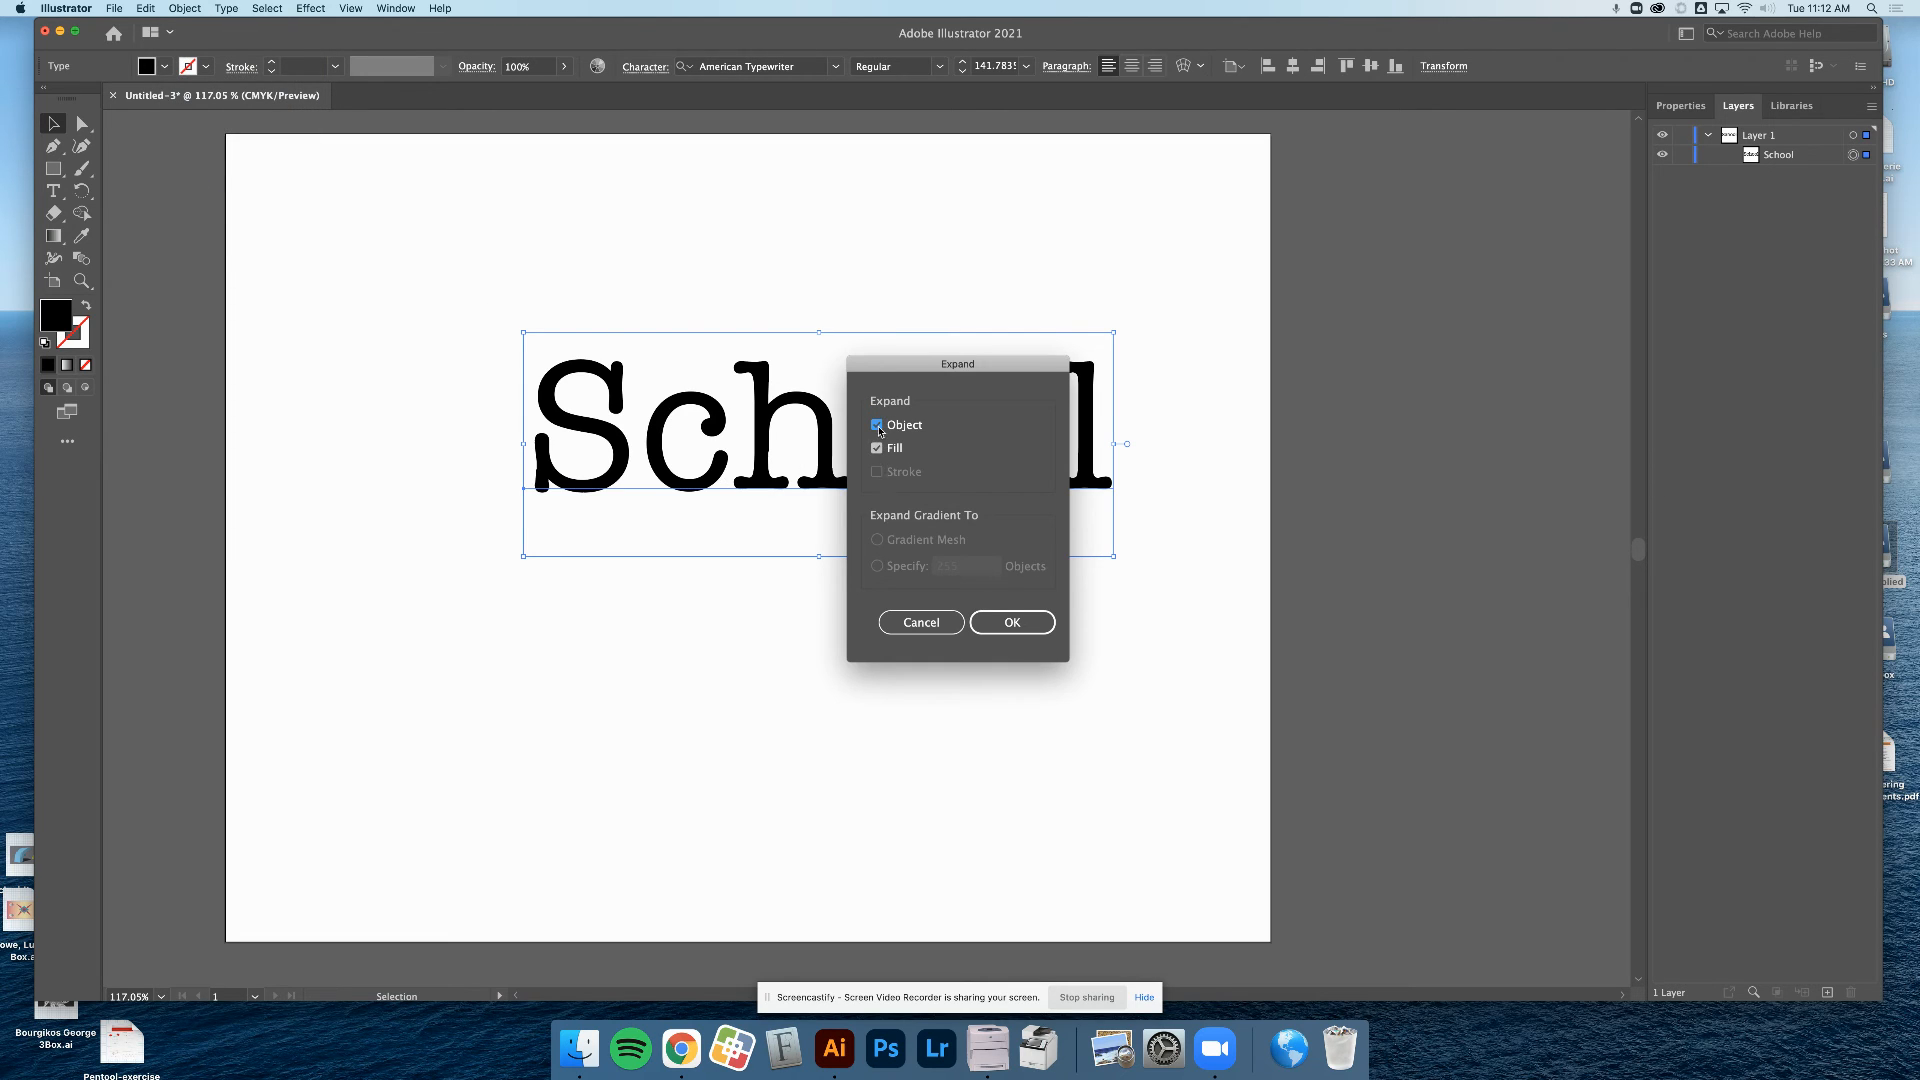
click(1010, 622)
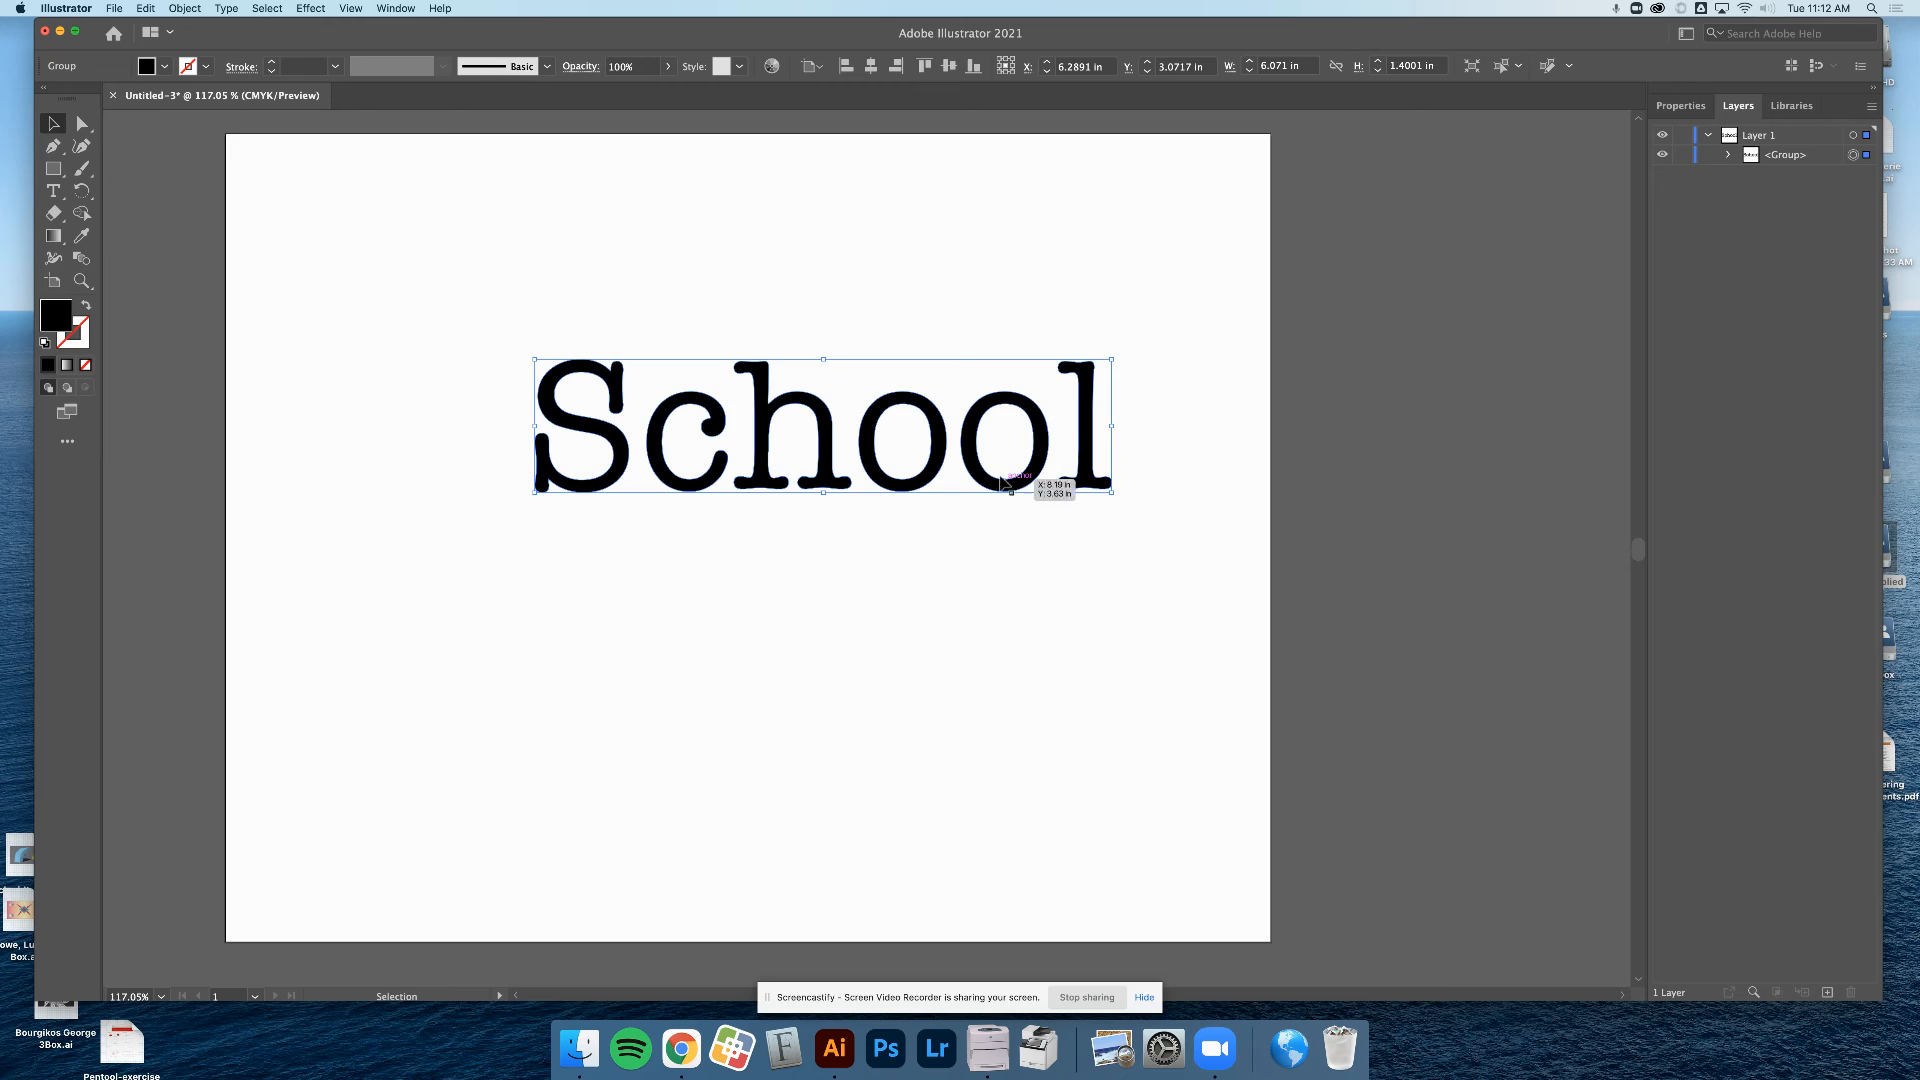
click(1729, 155)
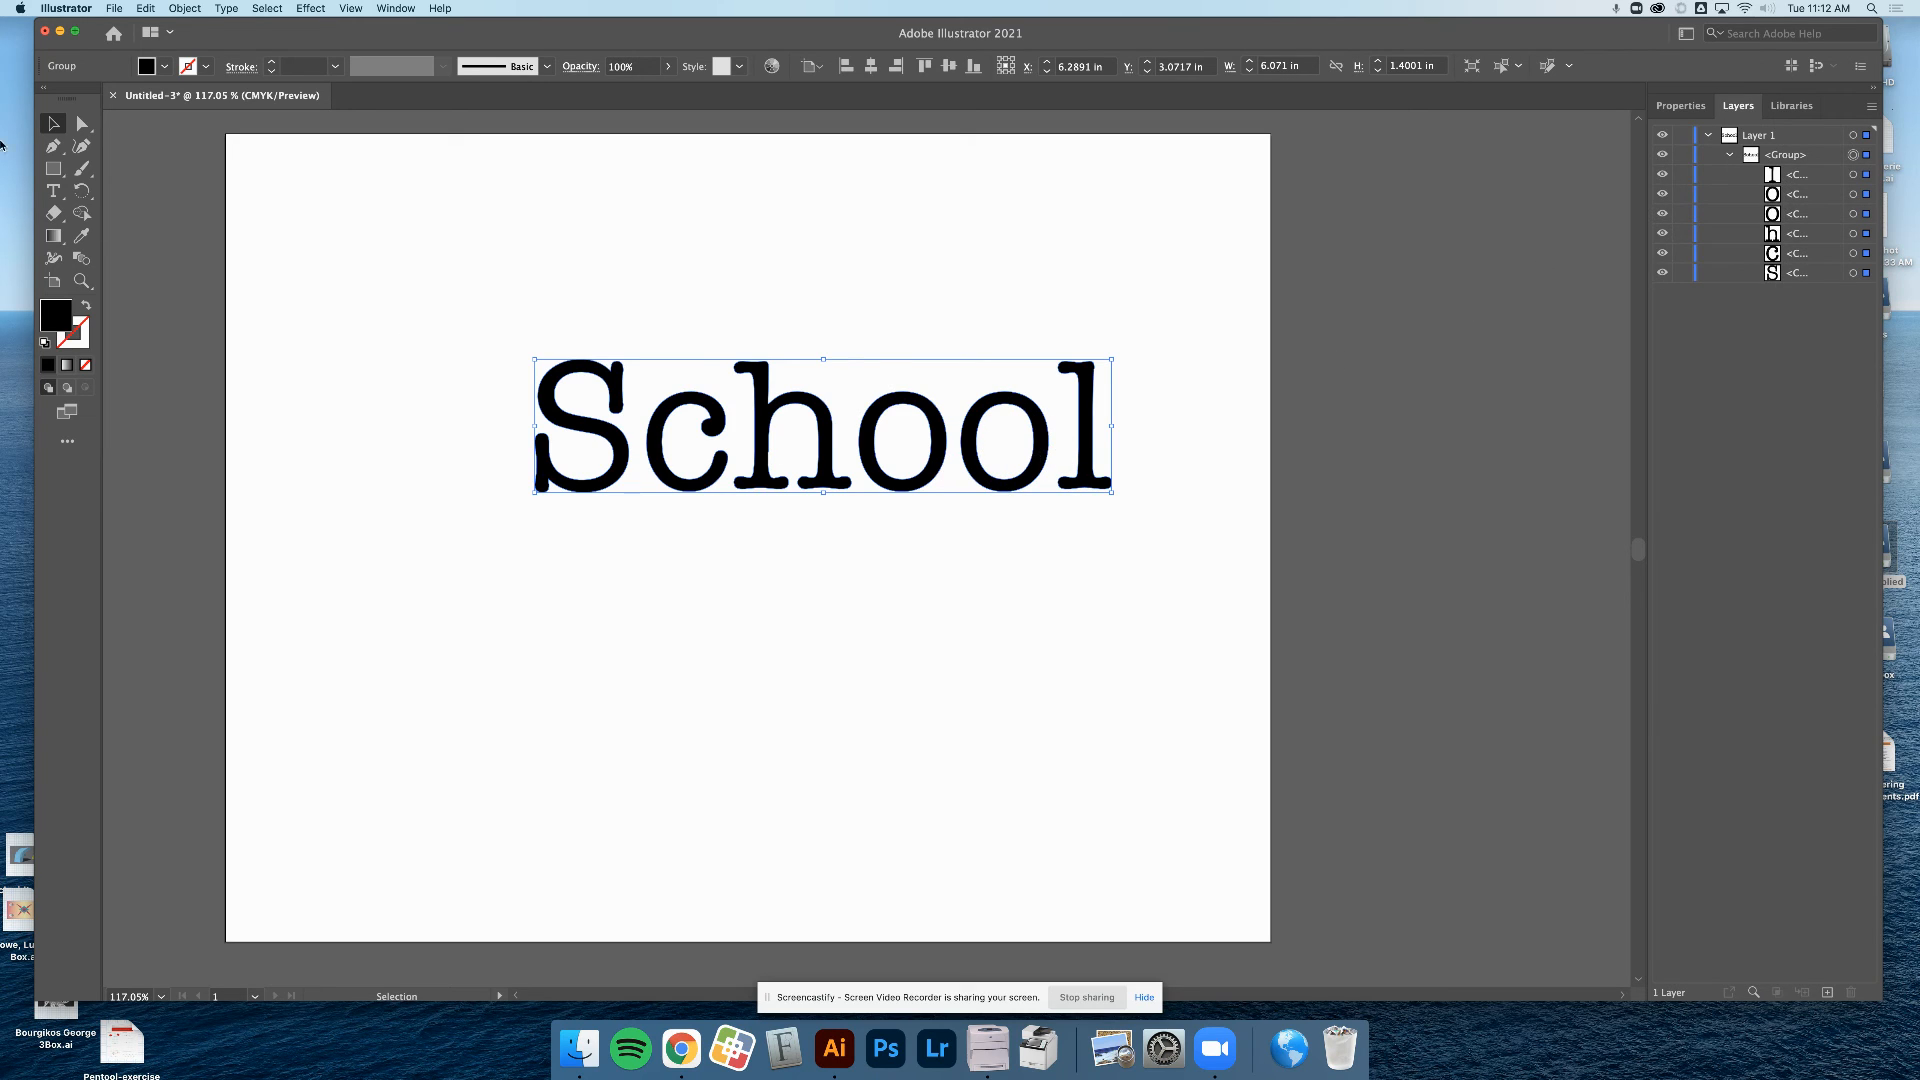
Ungroup the expanded "School" lettering into separate compound paths for each letter
click(82, 123)
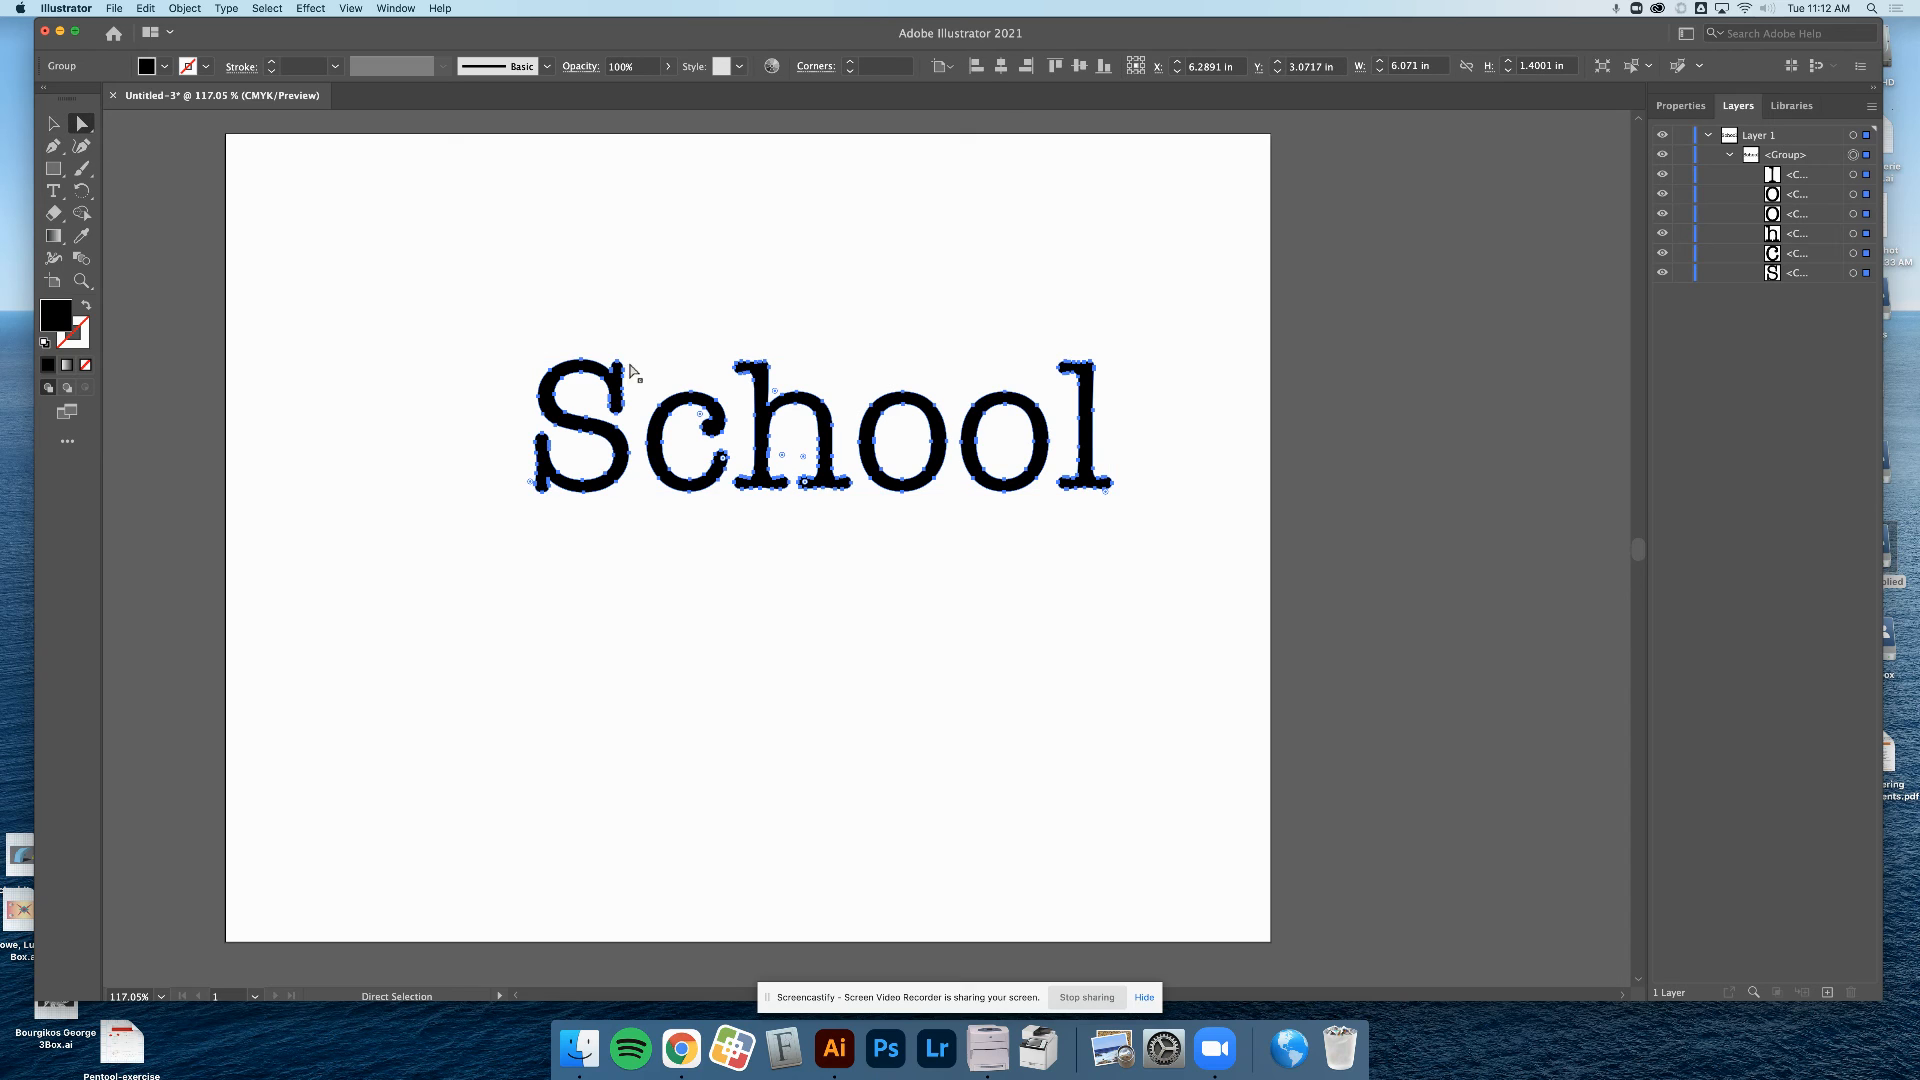
click(52, 123)
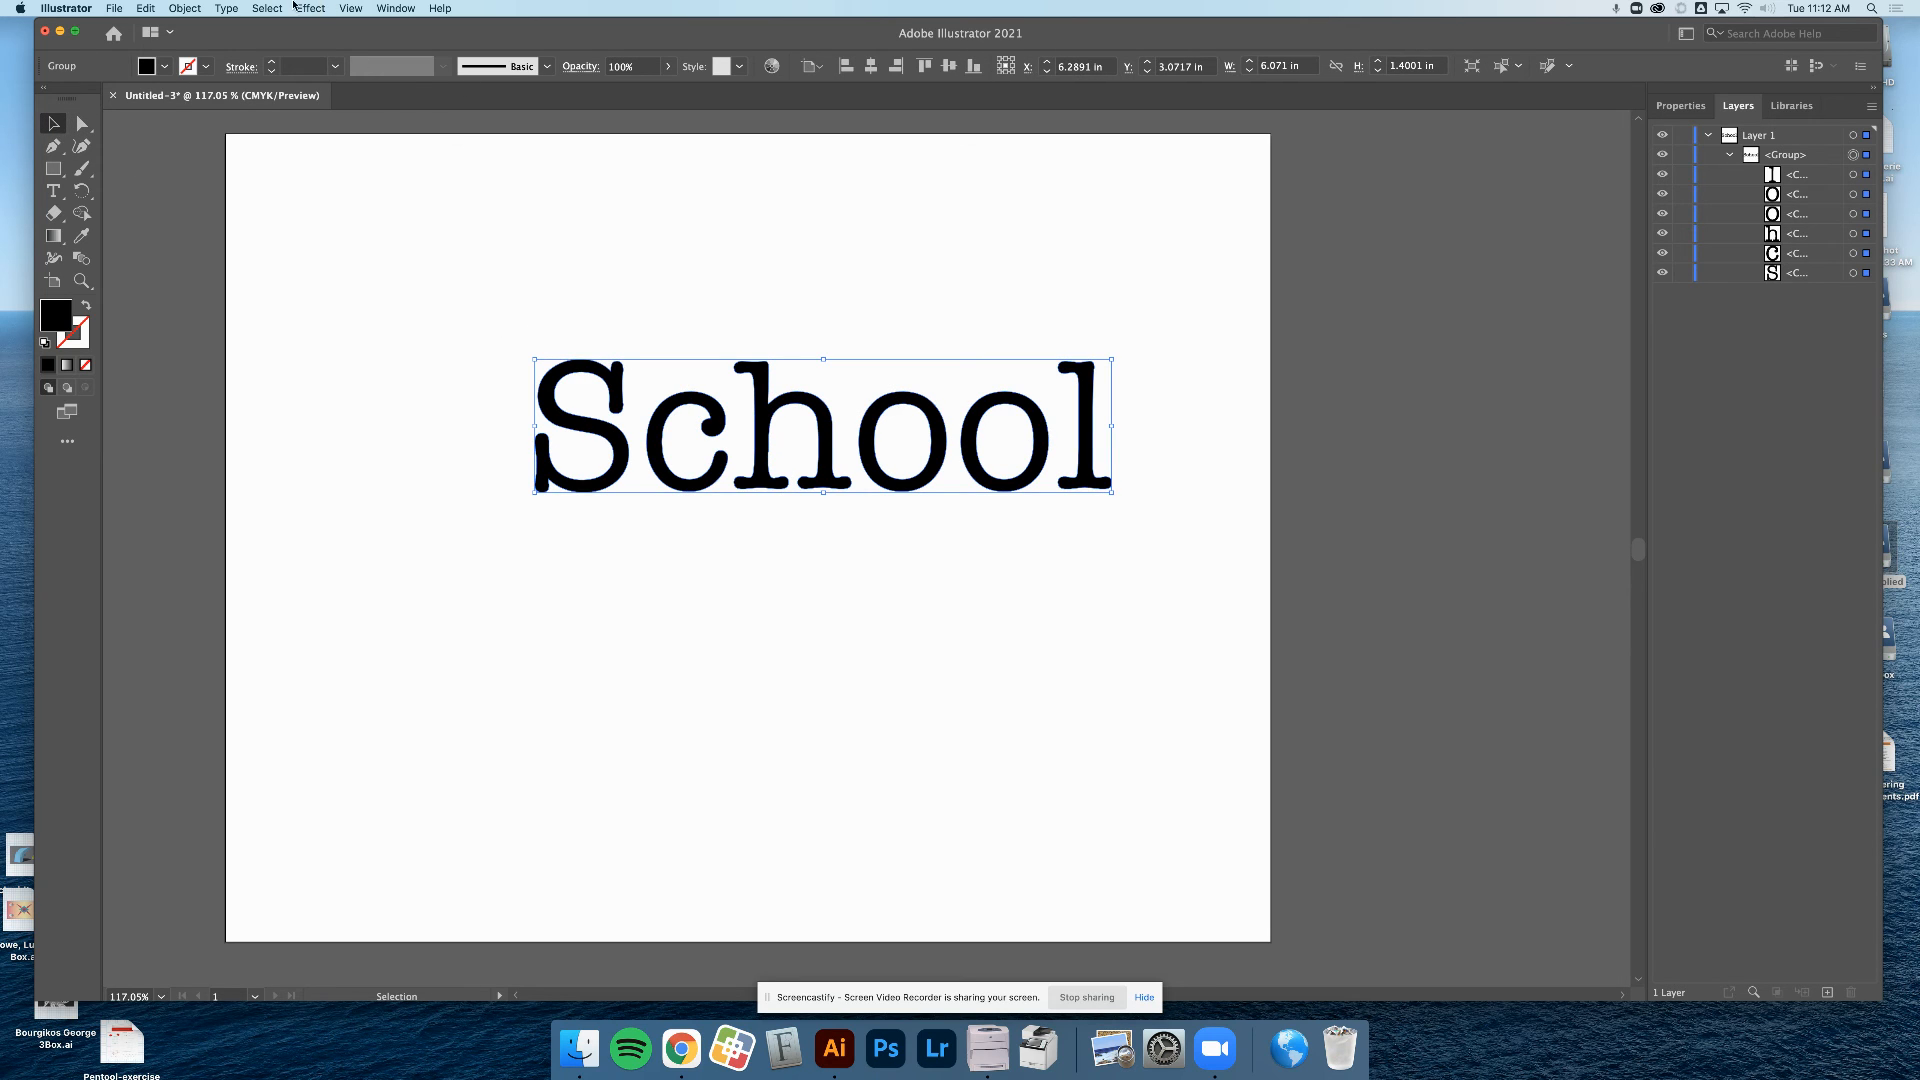
click(186, 6)
click(200, 94)
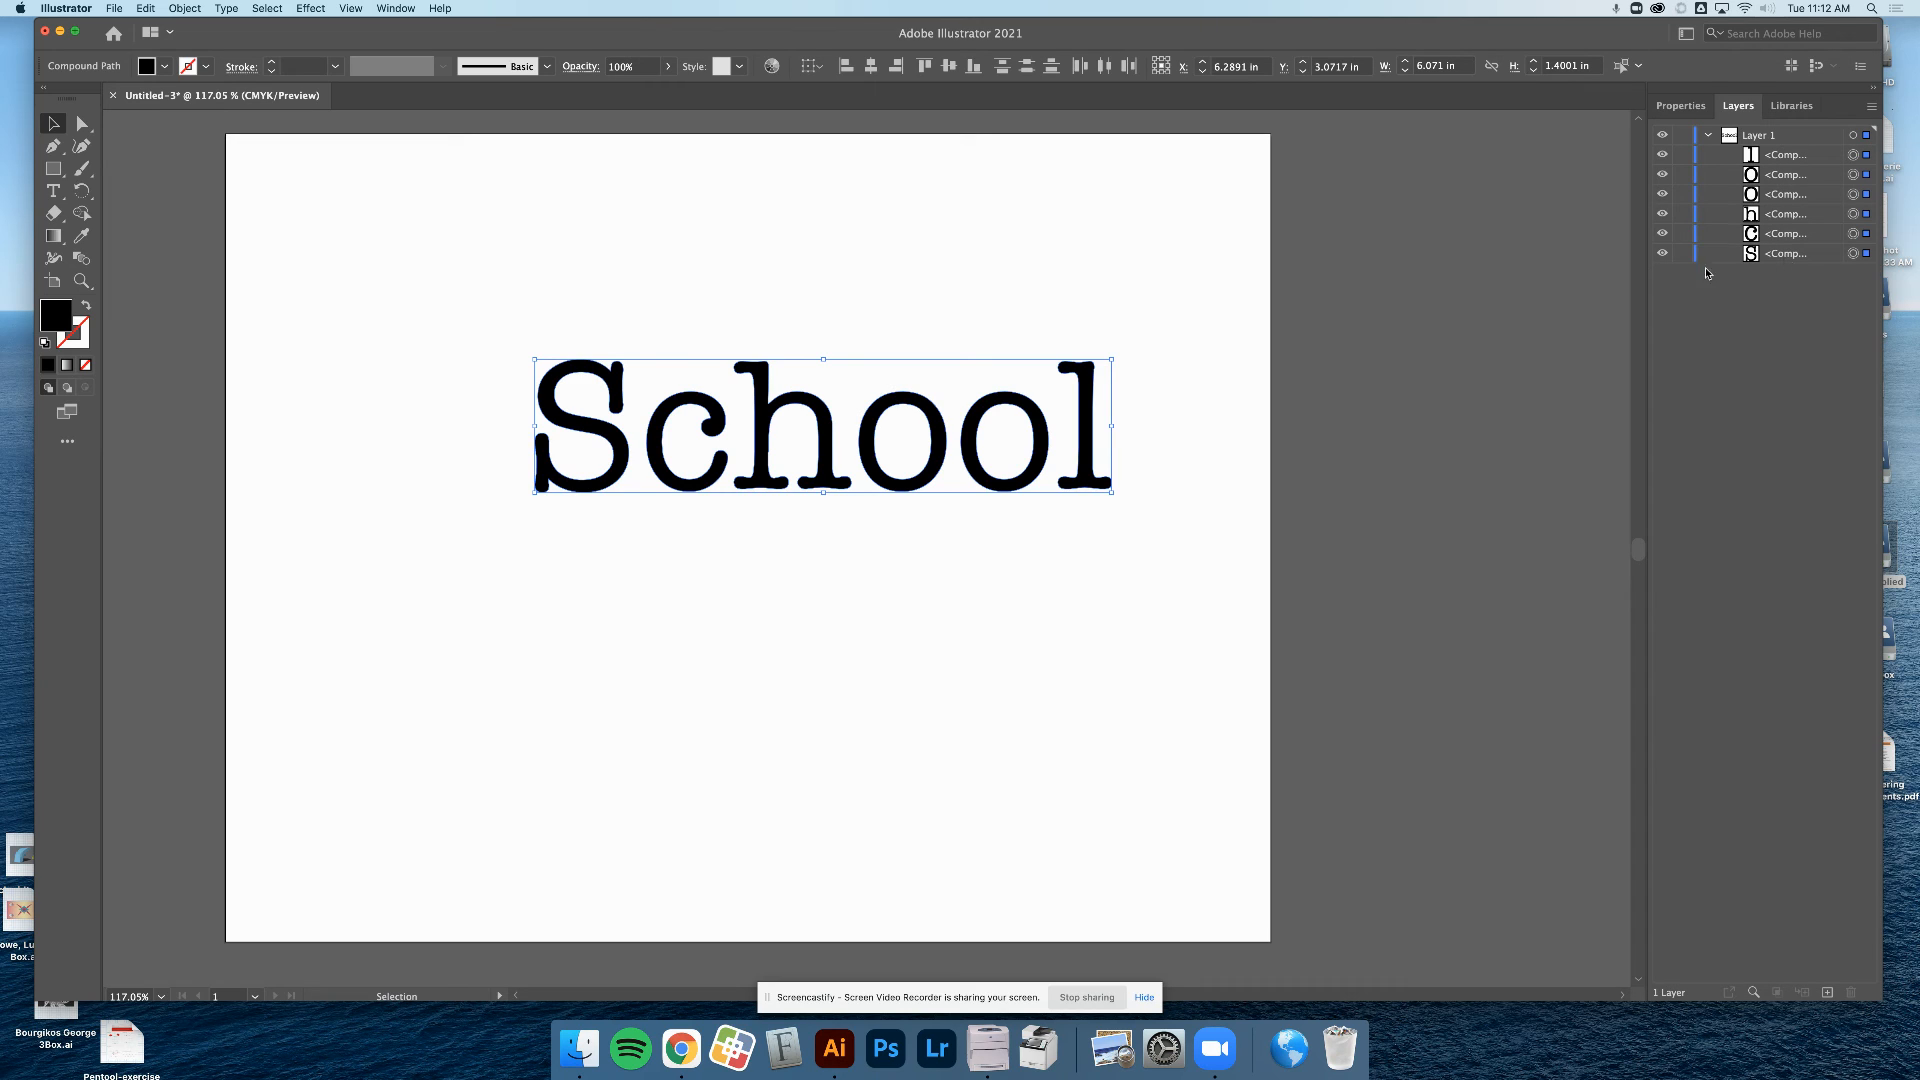
Reshape the "S" by pulling anchor points on its upper curve upward with the Direct Selection tool, then deselect it
click(82, 124)
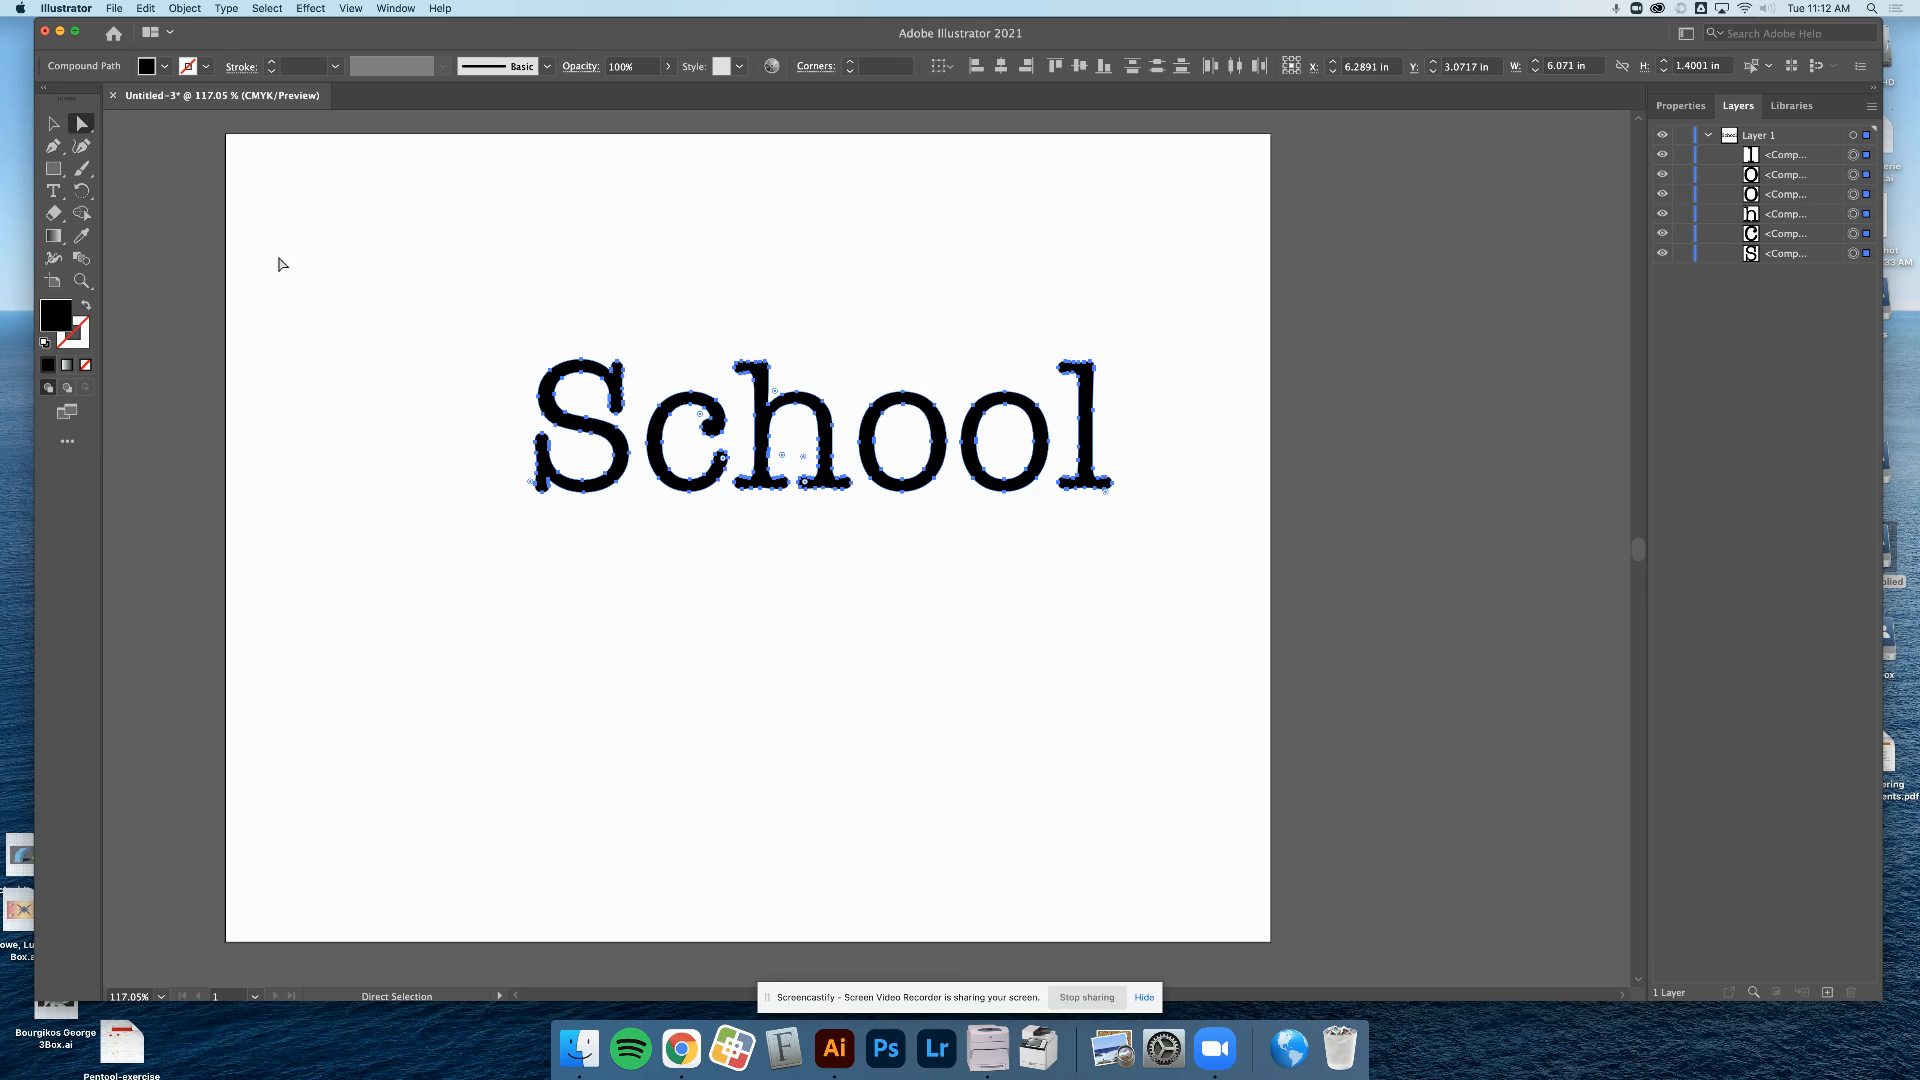
drag(562, 380, 594, 297)
click(646, 354)
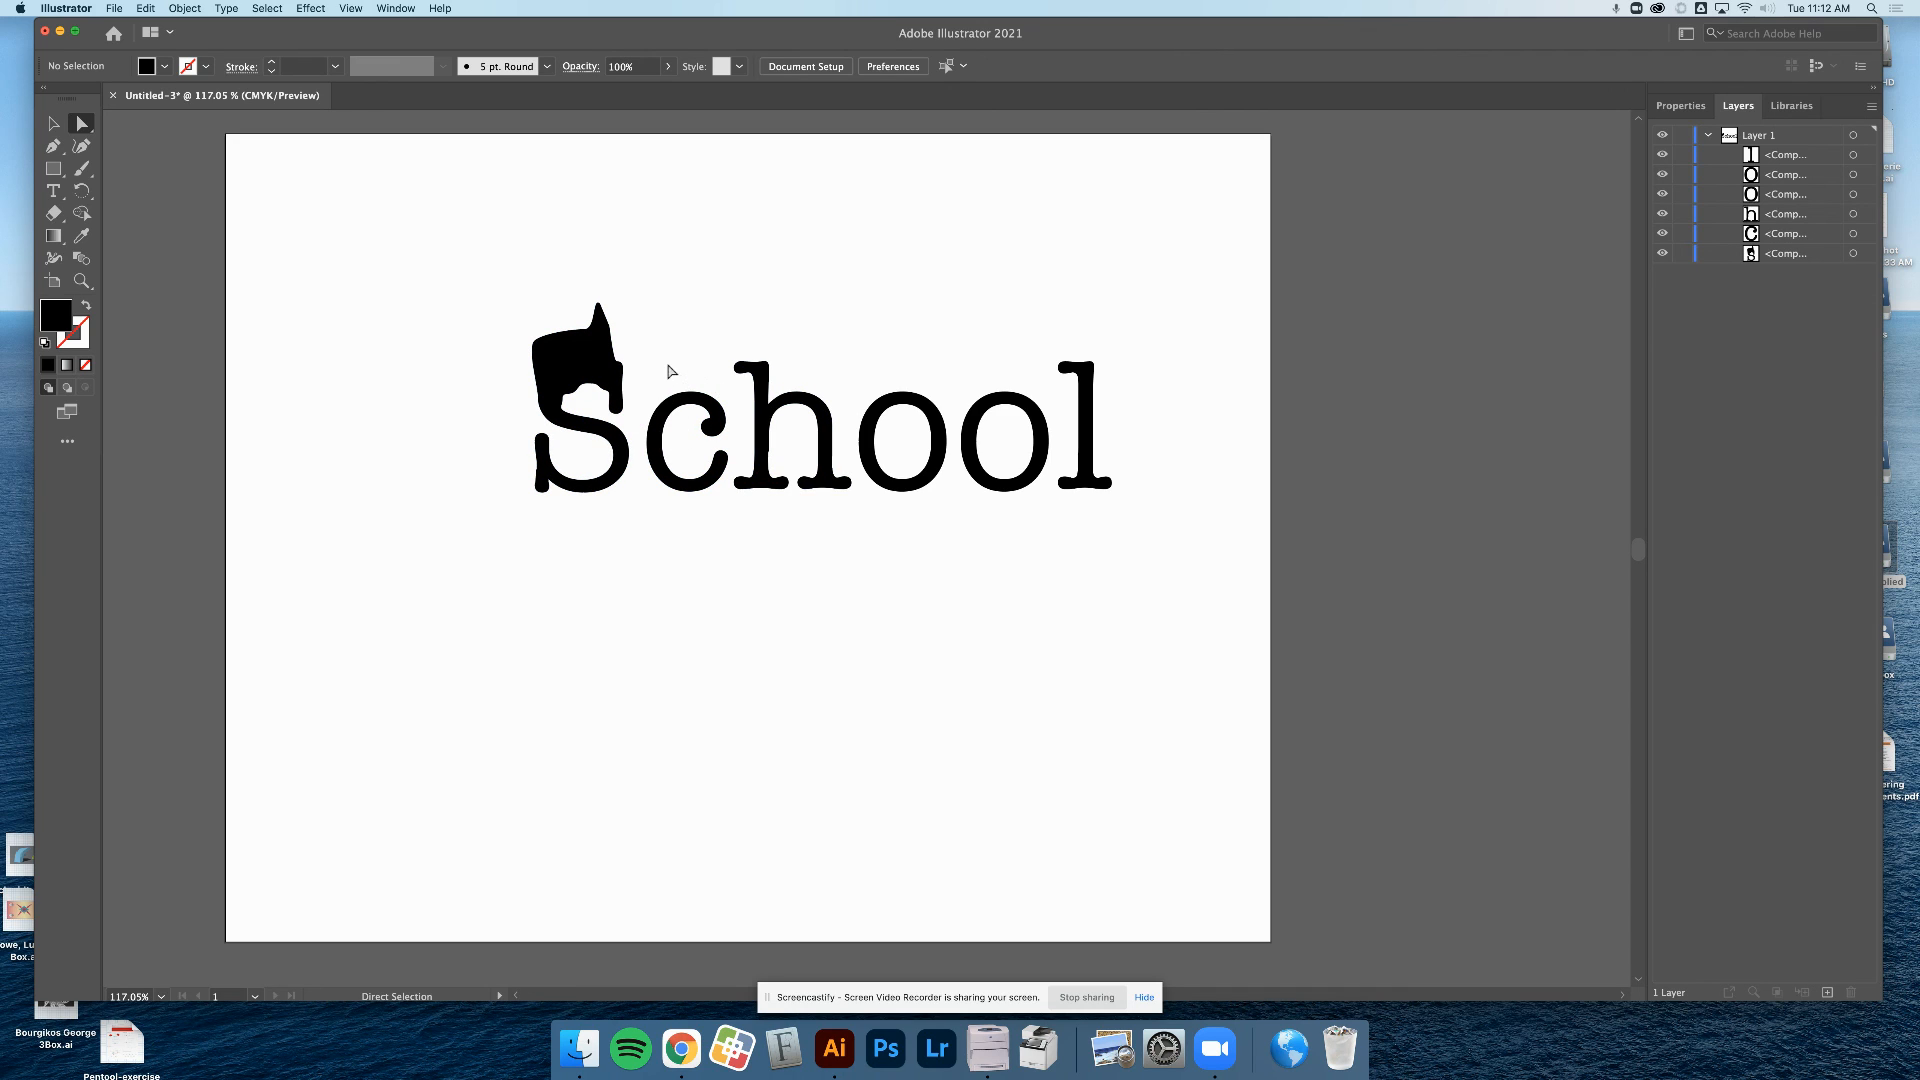
Reshape the "c" by pulling an anchor point on its inner left curve inward into the letter's opening
click(669, 440)
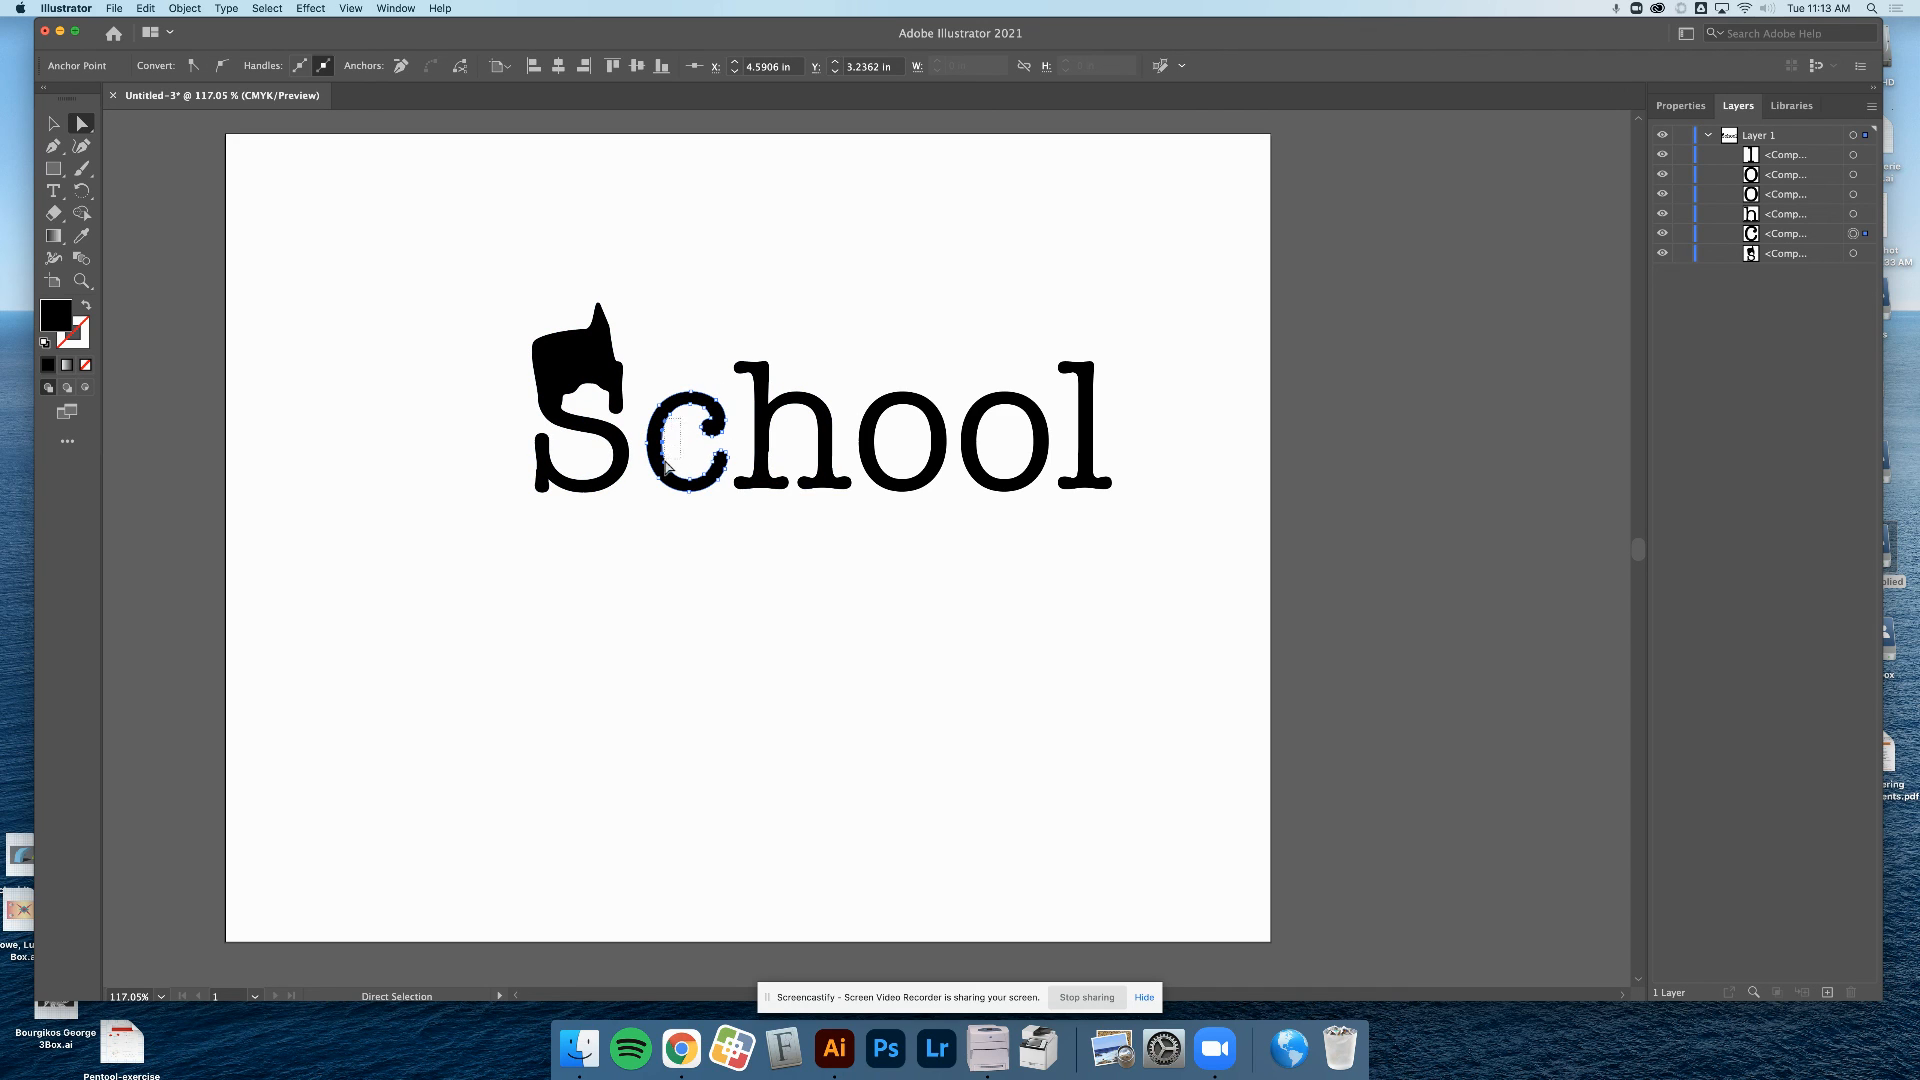
mouse_move(661, 474)
mouse_down()
mouse_move(674, 422)
mouse_move(661, 469)
mouse_up()
drag(661, 442, 684, 452)
Reshape the first "o" by pulling the top anchor point of its inner counter downward, and deselect the letter
click(896, 424)
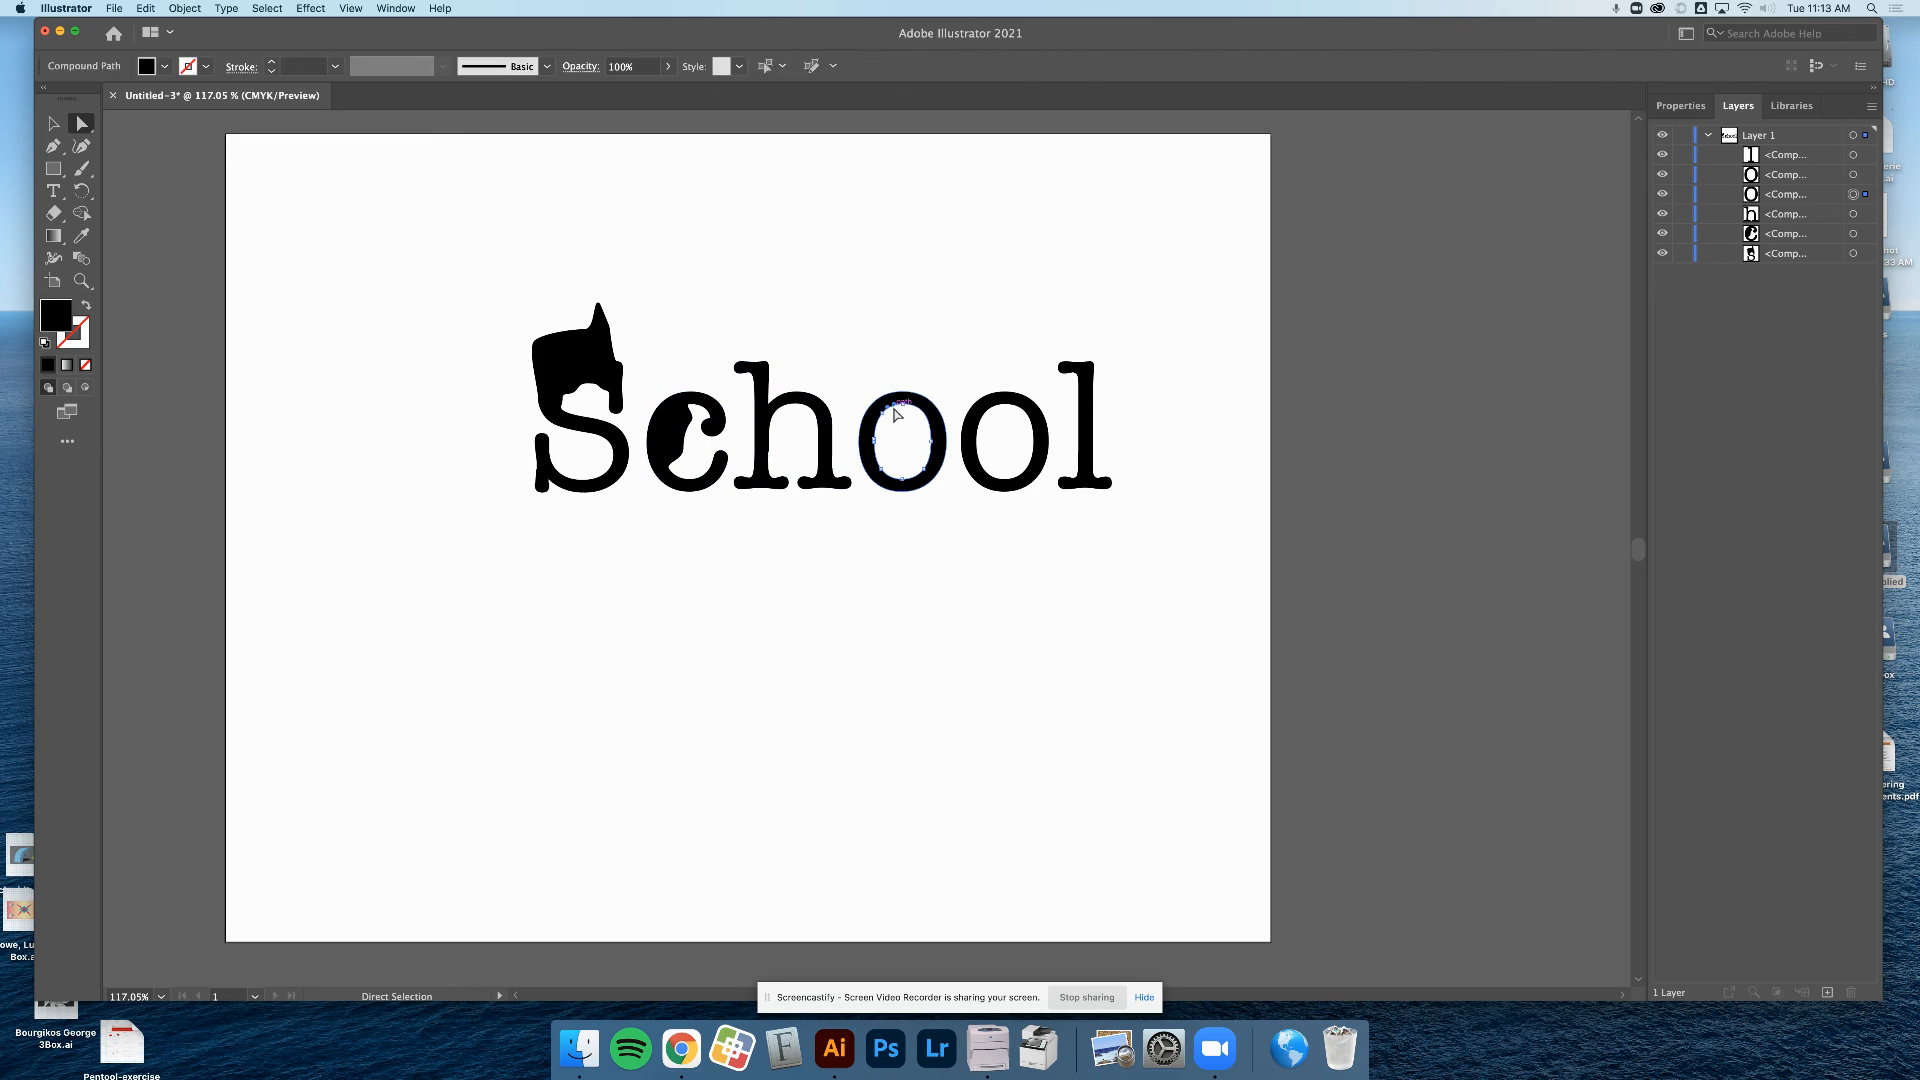
click(888, 447)
drag(903, 404, 903, 426)
click(878, 519)
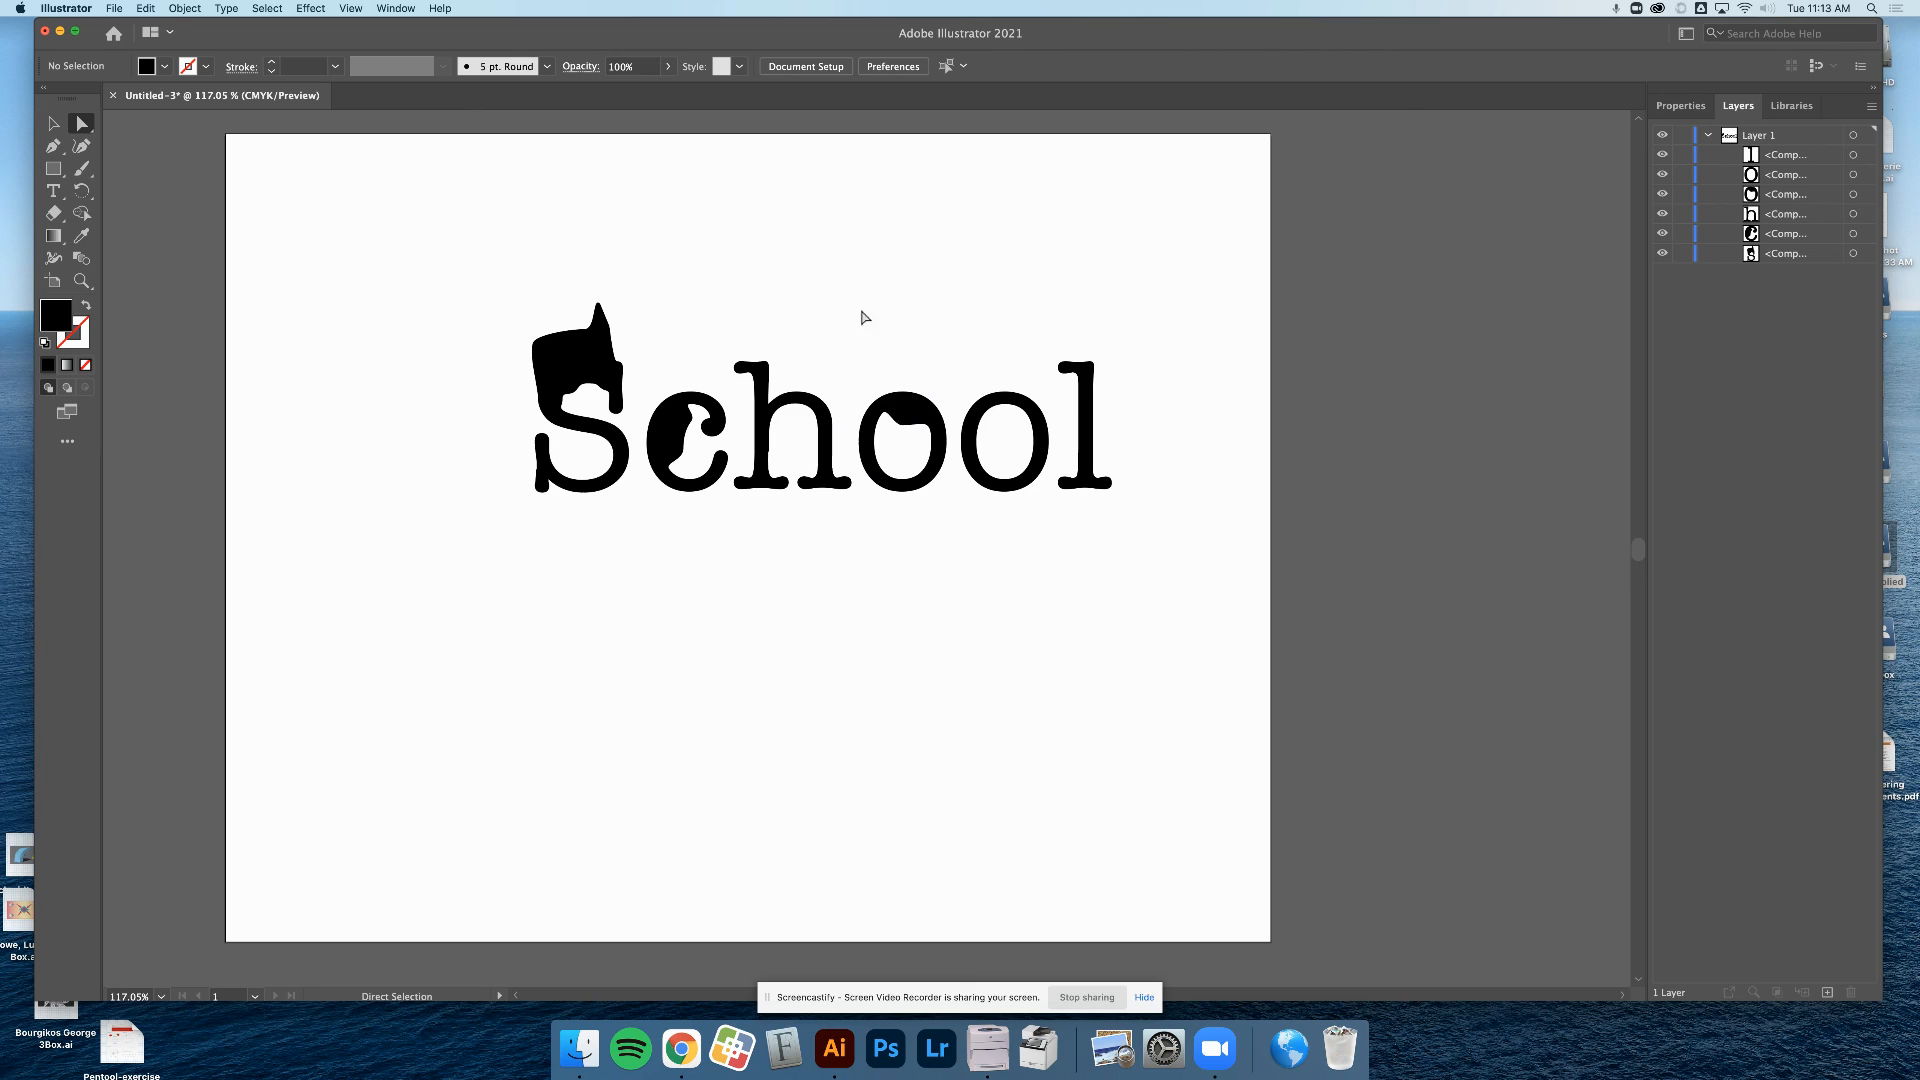
click(186, 9)
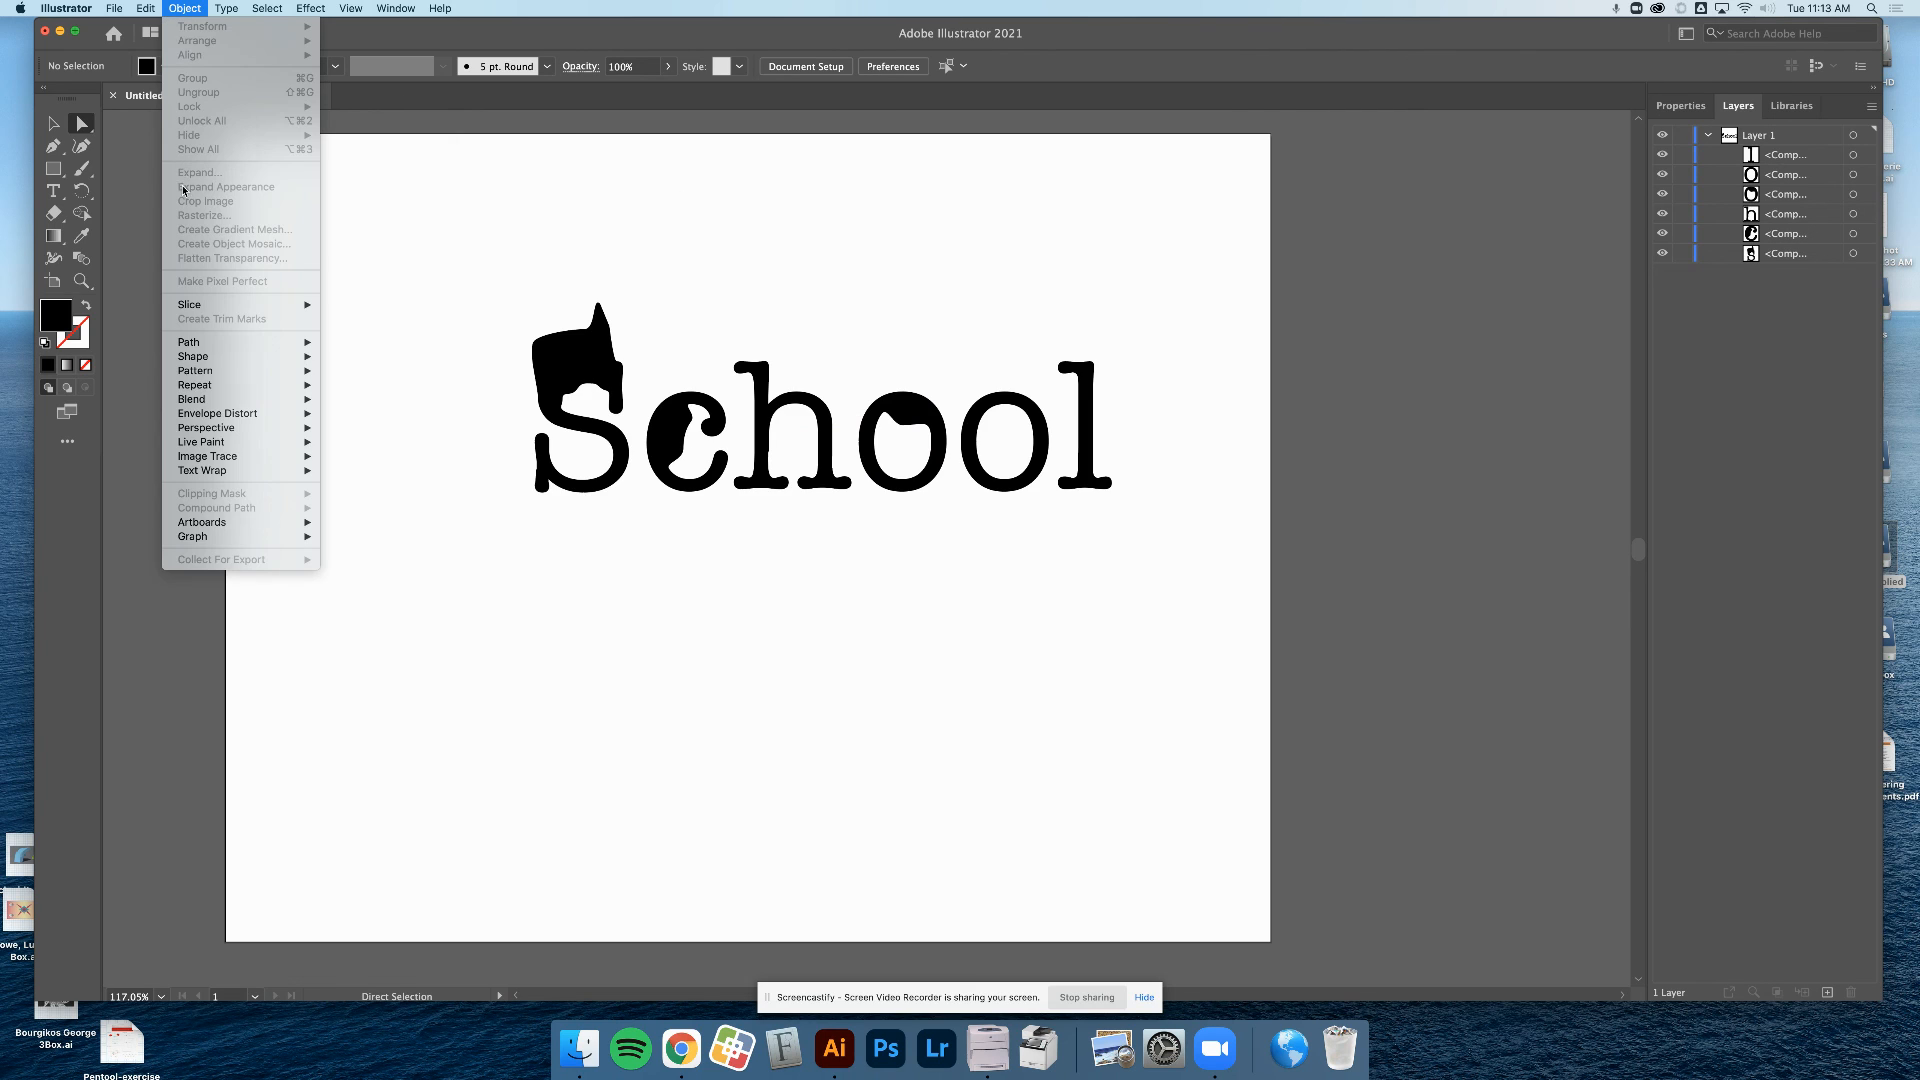
mouse_move(306, 416)
mouse_move(244, 6)
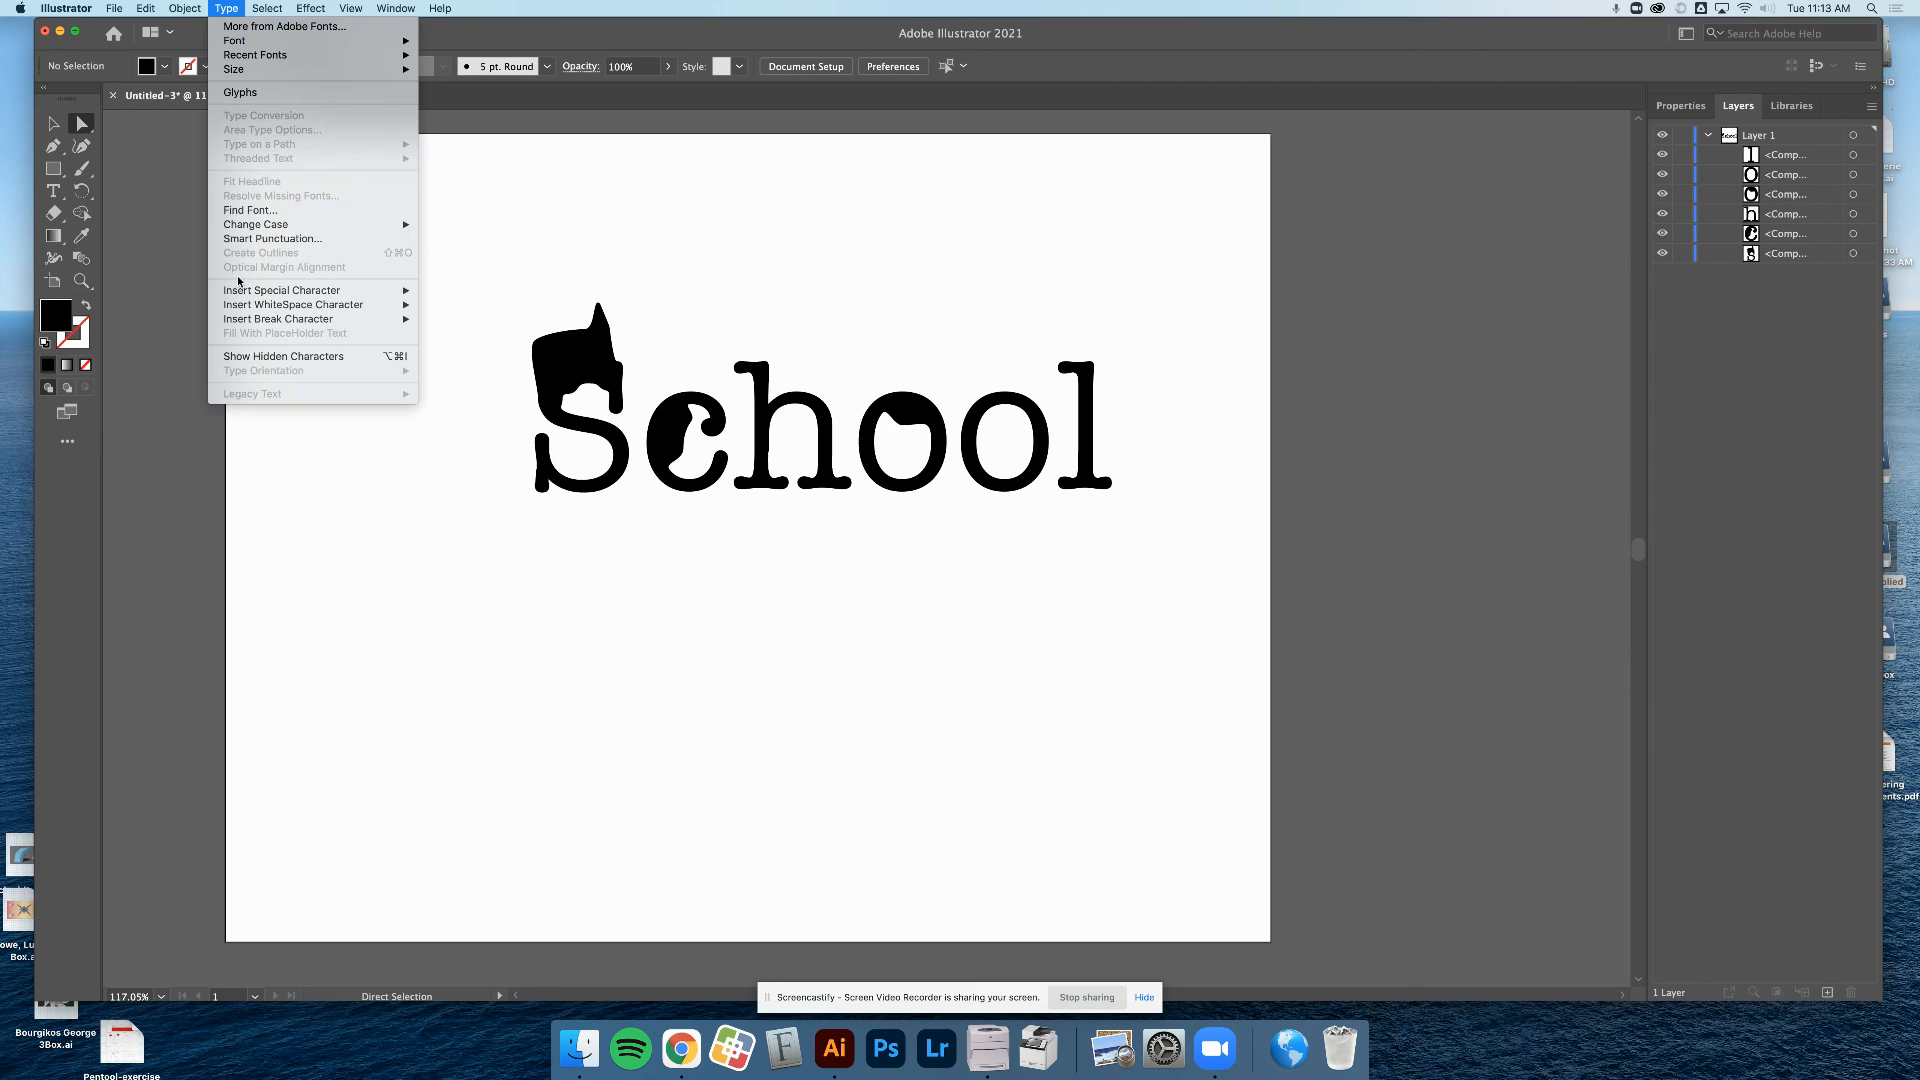
click(563, 207)
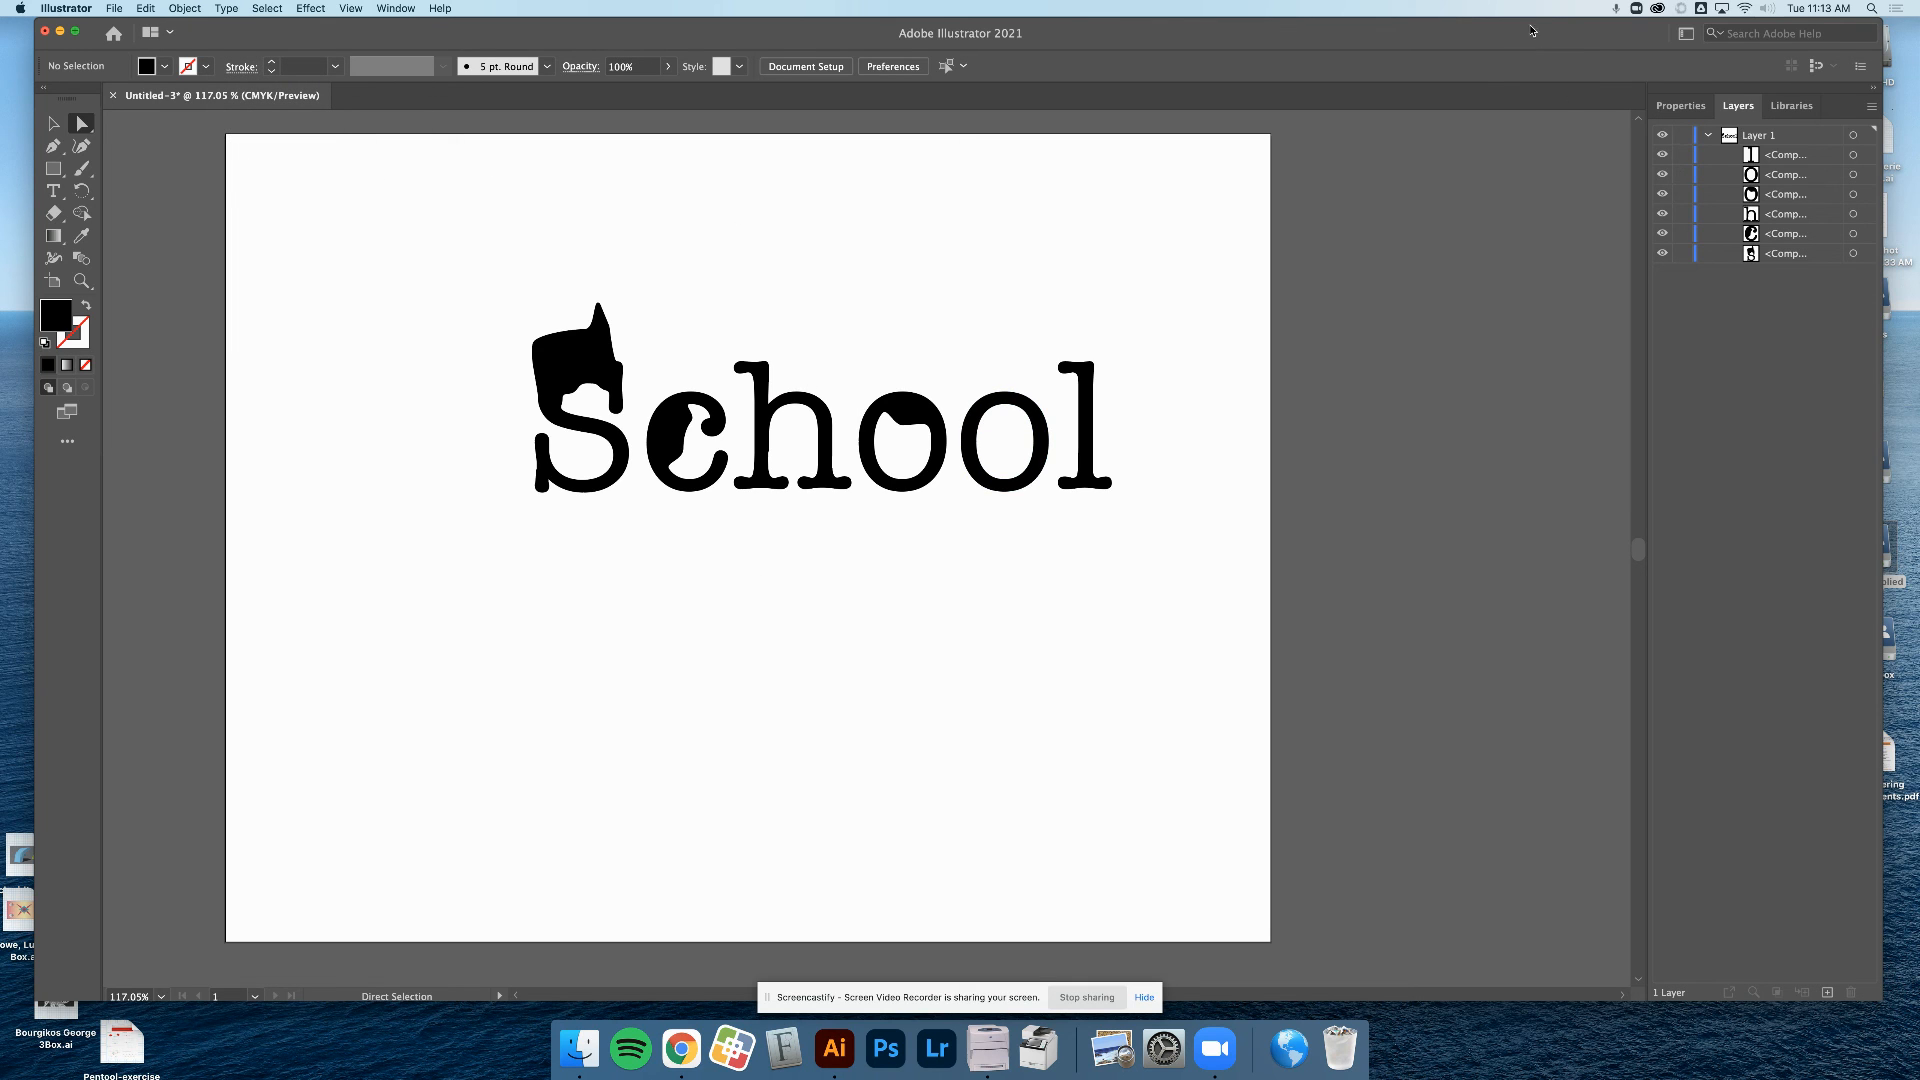
Move the Illustrator window down out of the way and switch to the Google Classroom page in Chrome
drag(1530, 31, 1517, 338)
click(1356, 287)
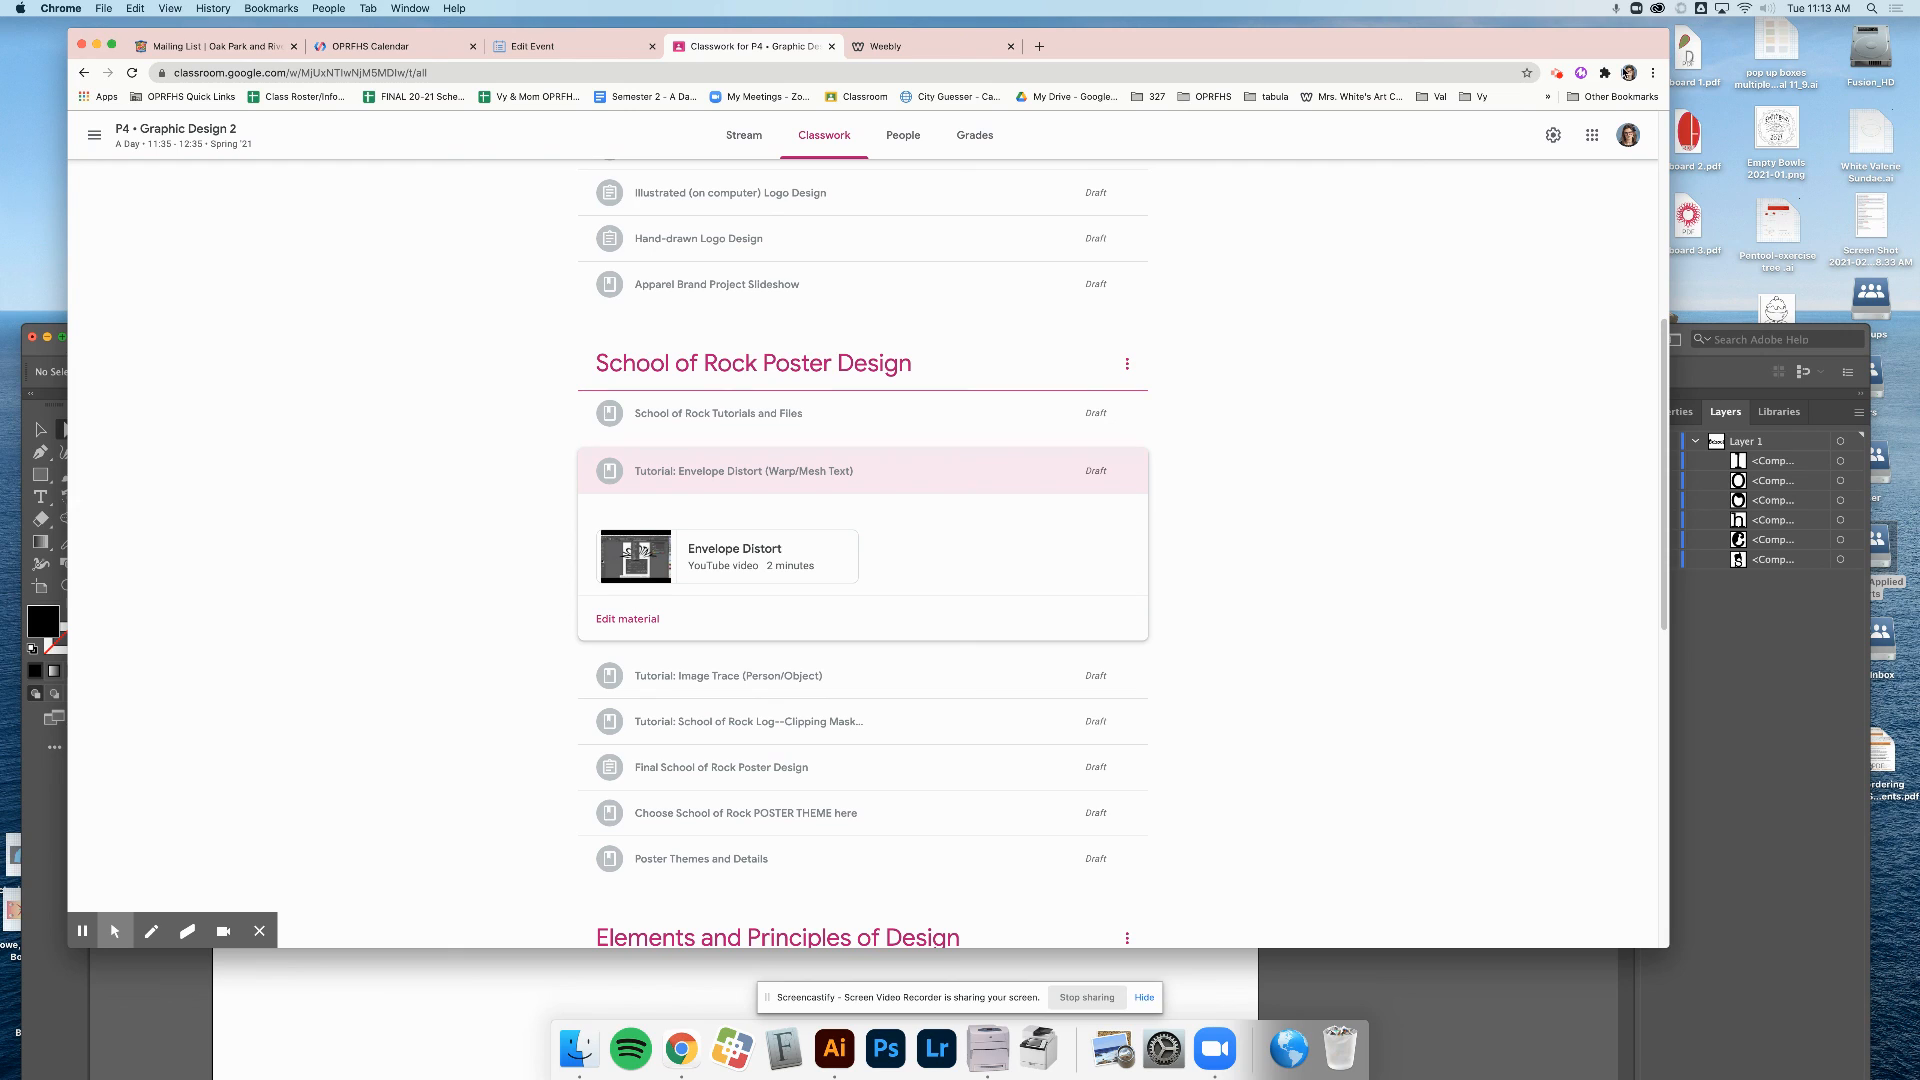